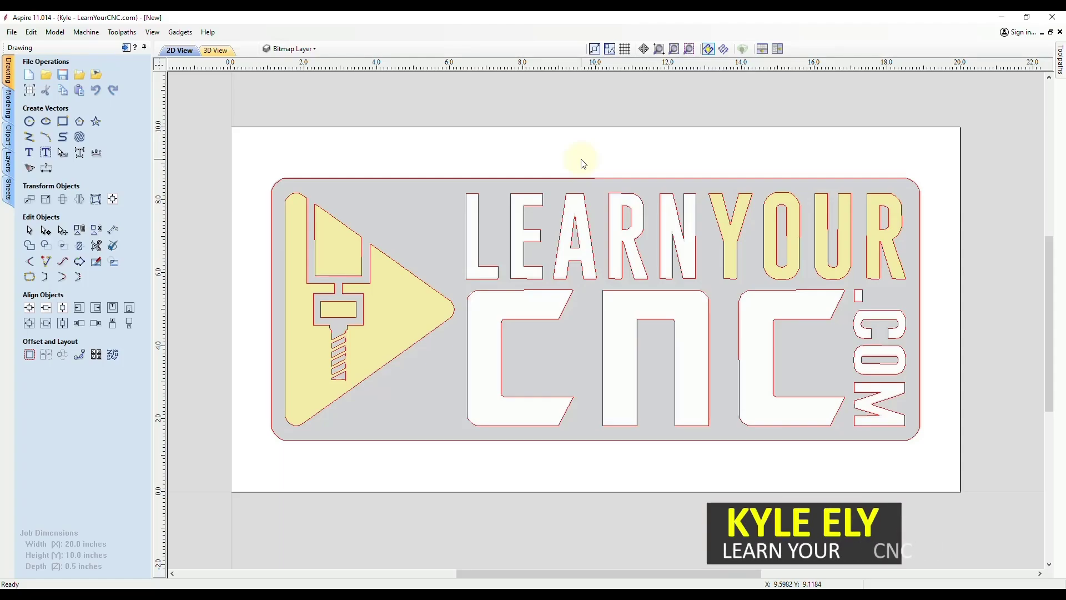
Zoom and pan in to centre the EAR letters of the logo bitmap
scroll(574, 209, "up", 4)
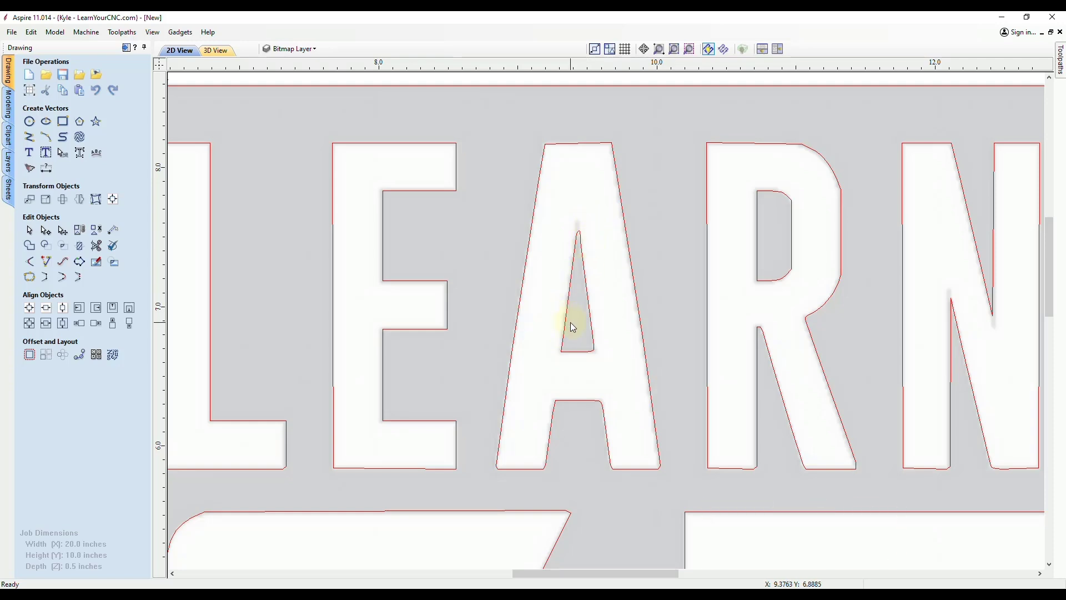
scroll(605, 306, "up", 3)
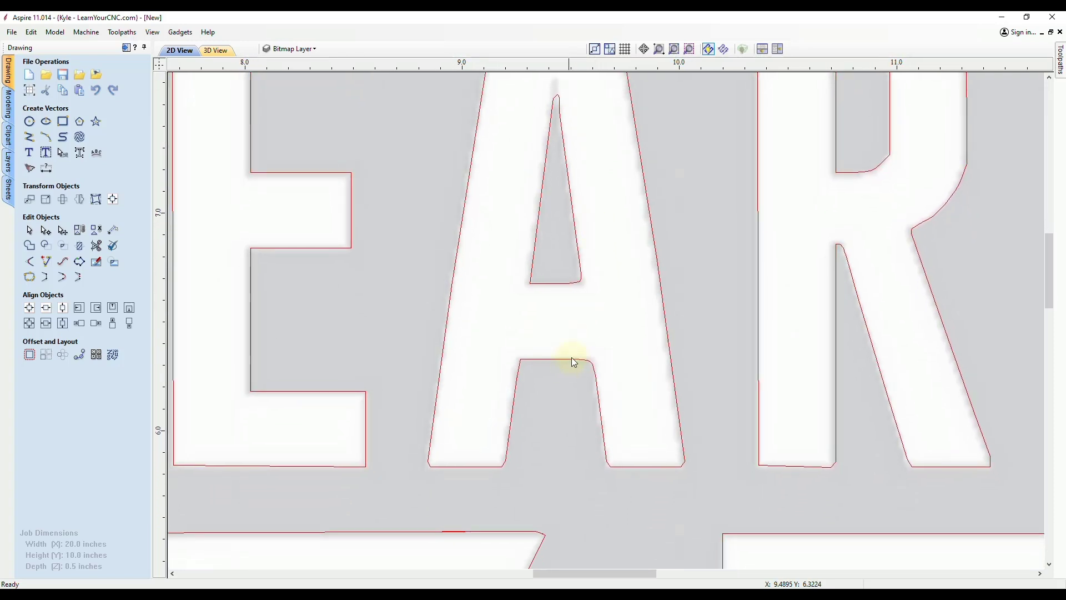
middle_click_drag(591, 287, 611, 384)
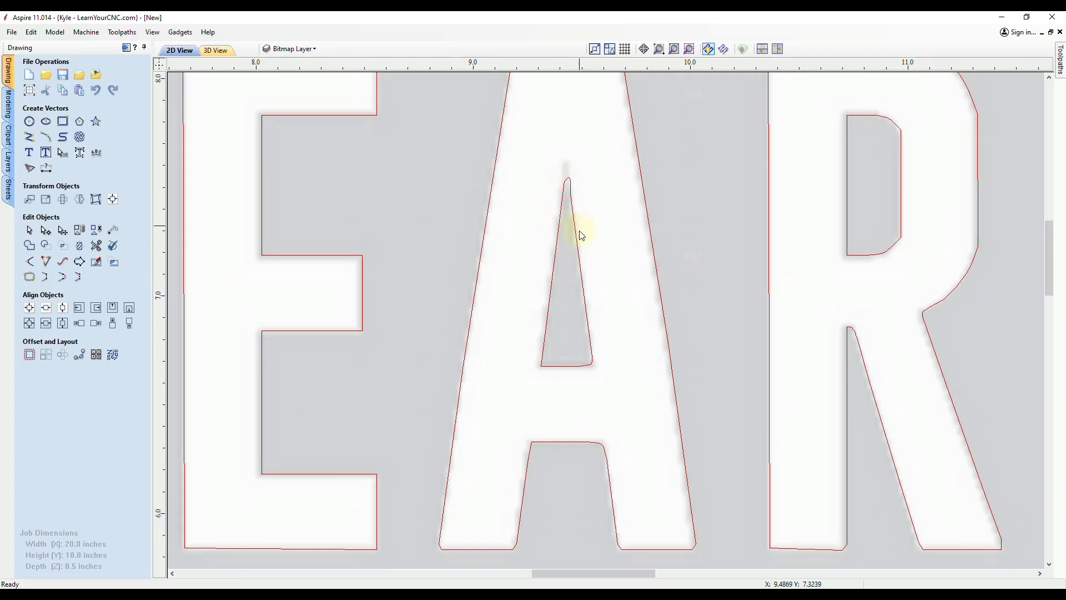
scroll(582, 236, "down", 1)
middle_click_drag(583, 245, 576, 268)
scroll(333, 122, "up", 1)
Hide Layer 2's red outlines and change the Bitmap Layer display, showing the full-colour logo alone
left_click(299, 50)
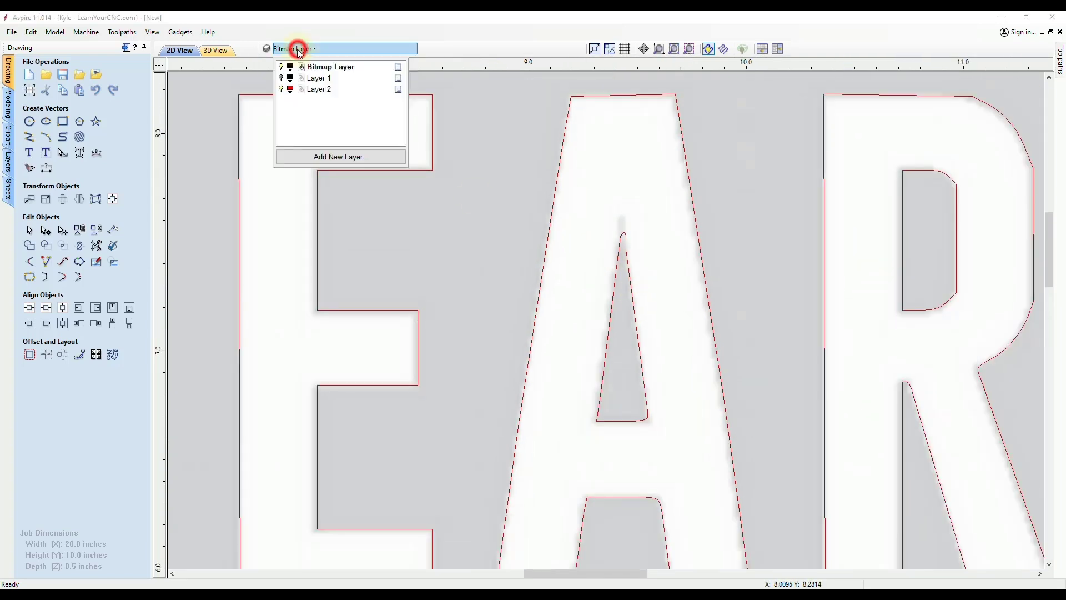
left_click(281, 89)
left_click(281, 67)
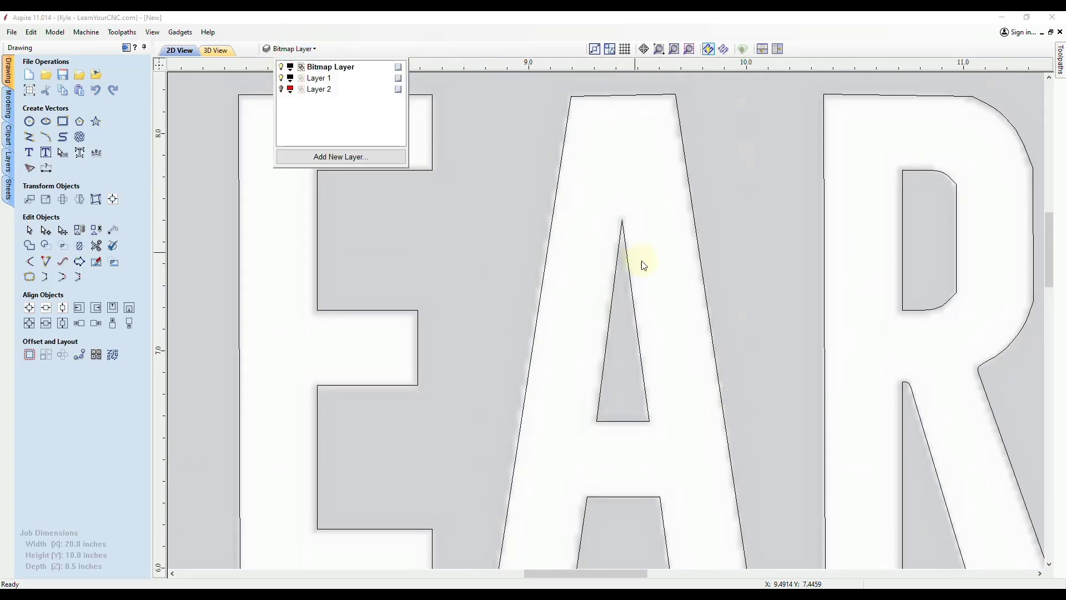
middle_click_drag(641, 261, 657, 224)
scroll(649, 243, "down", 1)
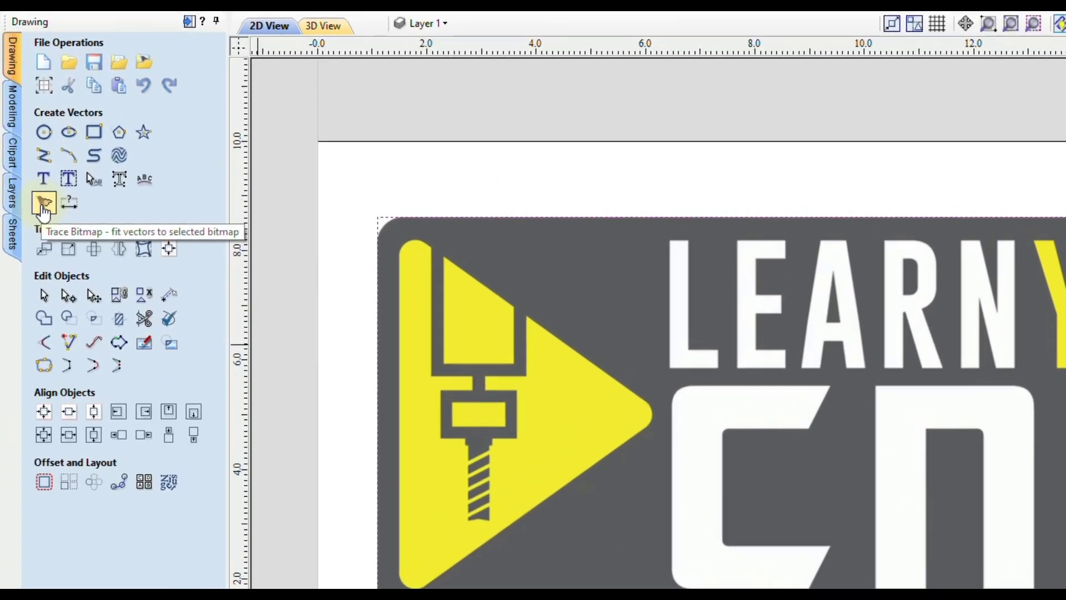
Trace the bitmap in Black/White at threshold 0.50 and preview outlines at 82% corner fit
left_click(43, 207)
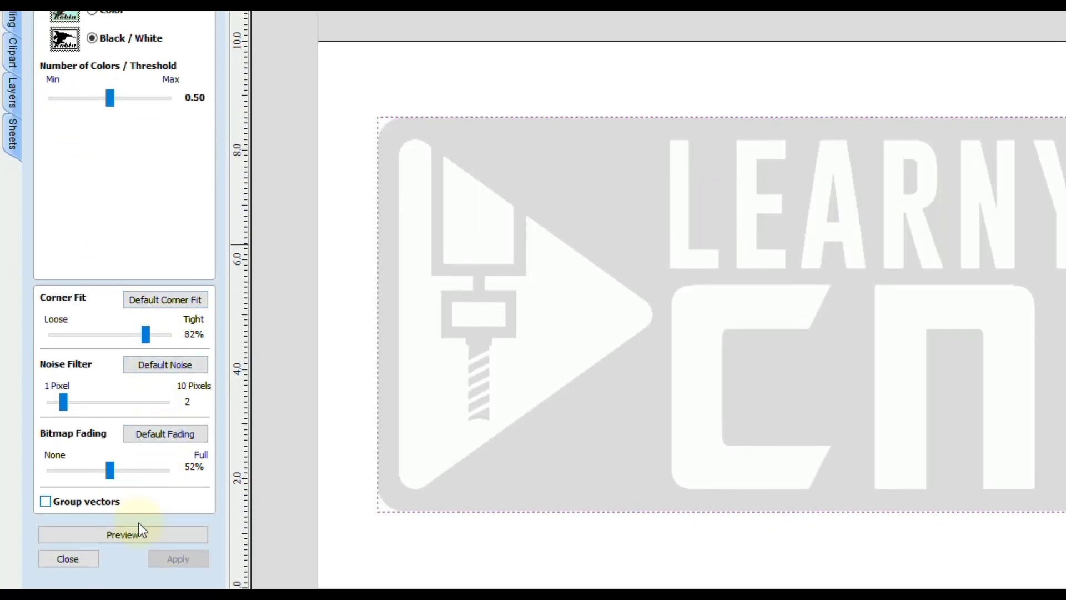
left_click(138, 534)
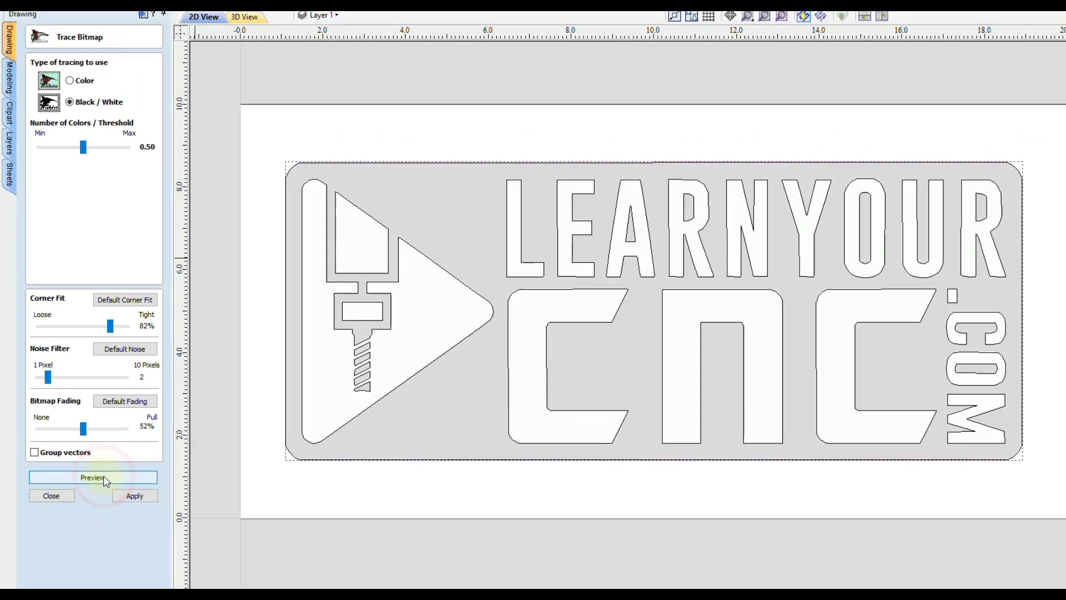
scroll(575, 282, "up", 8)
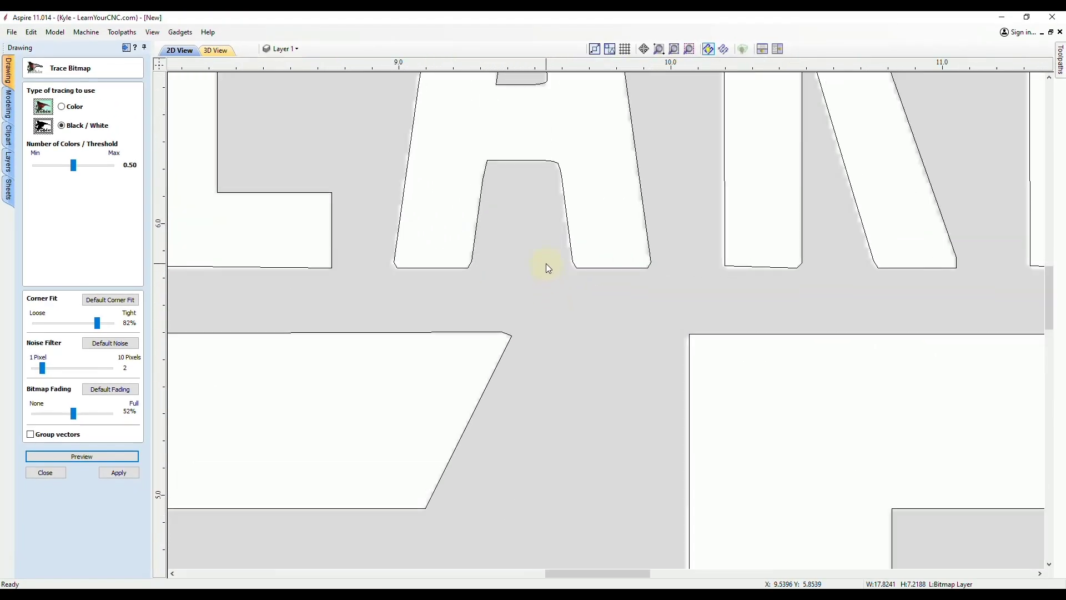
middle_click_drag(548, 268, 637, 217)
scroll(615, 313, "up", 3)
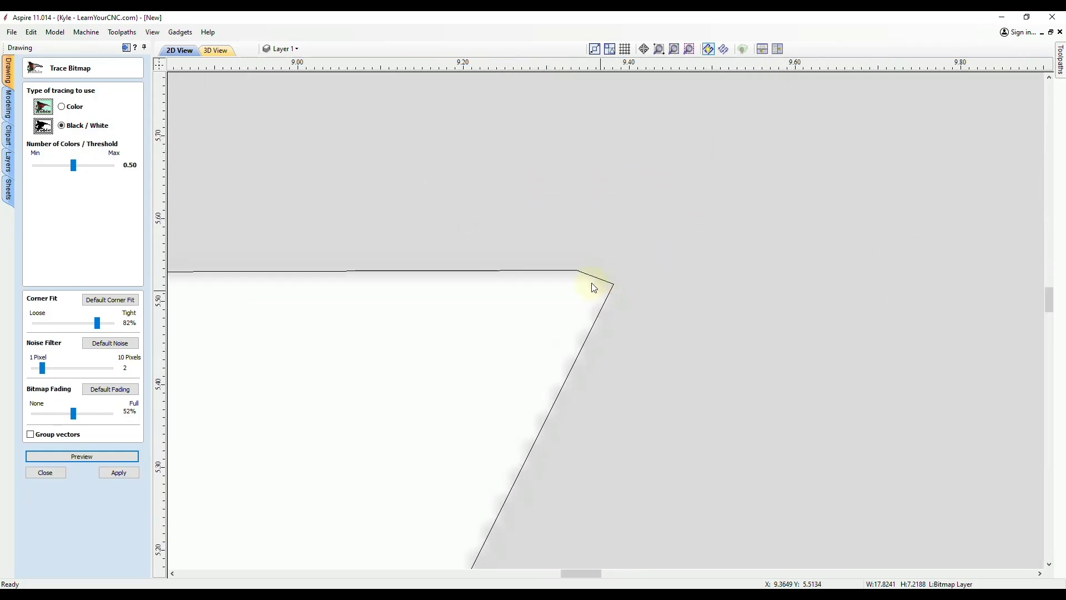
scroll(605, 296, "down", 2)
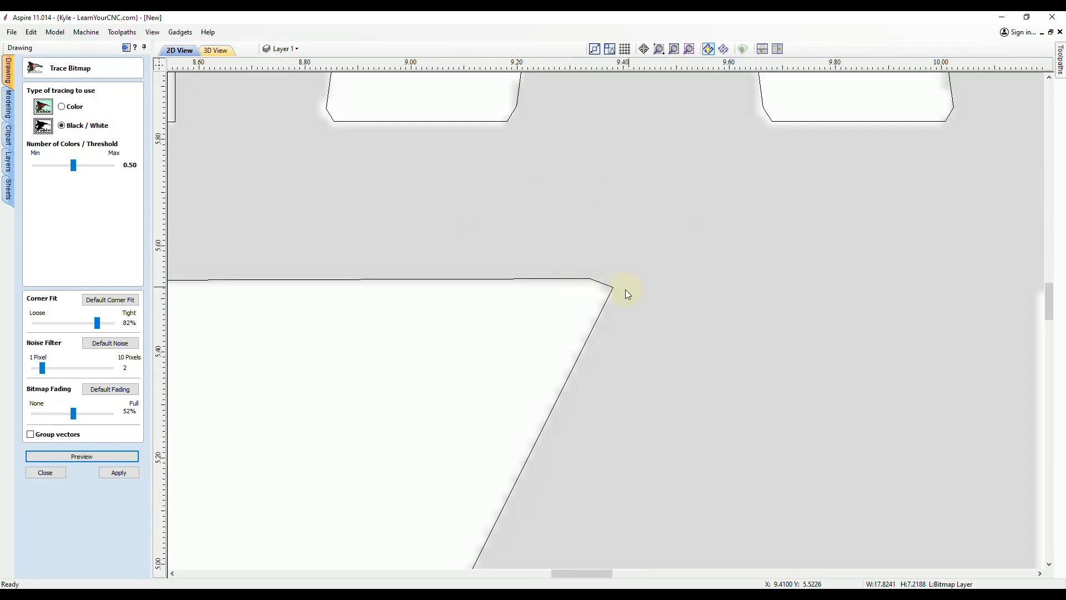
Pan and zoom across the LEARN letters and arrow to inspect the A's rounded corners
middle_click_drag(653, 204, 636, 518)
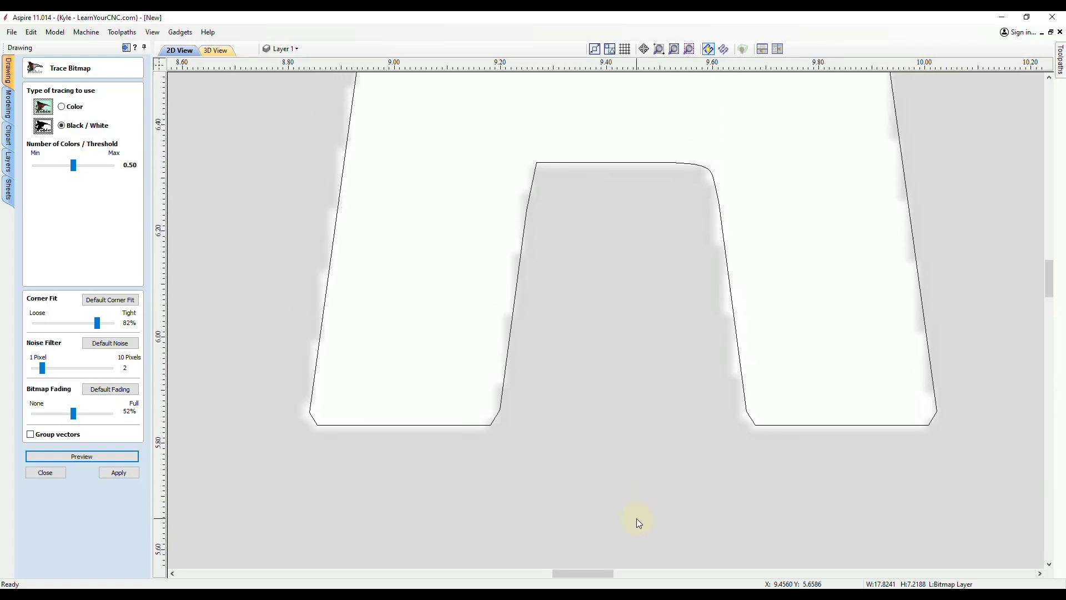
scroll(692, 429, "down", 2)
scroll(650, 308, "down", 3)
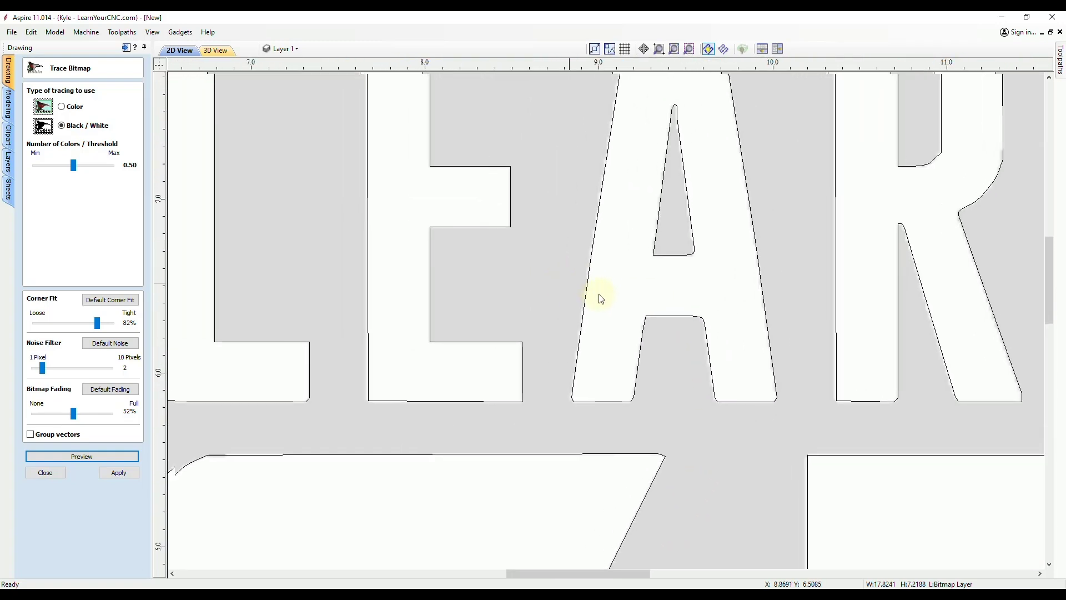
middle_click_drag(595, 295, 771, 398)
scroll(689, 145, "up", 2)
middle_click_drag(686, 135, 643, 161)
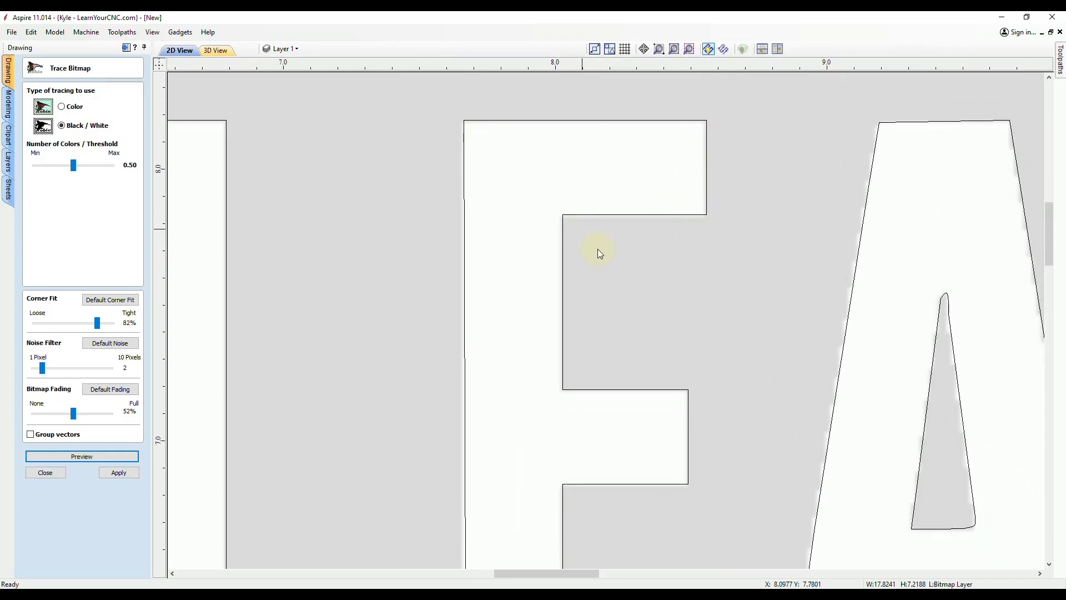
scroll(600, 252, "right", 5)
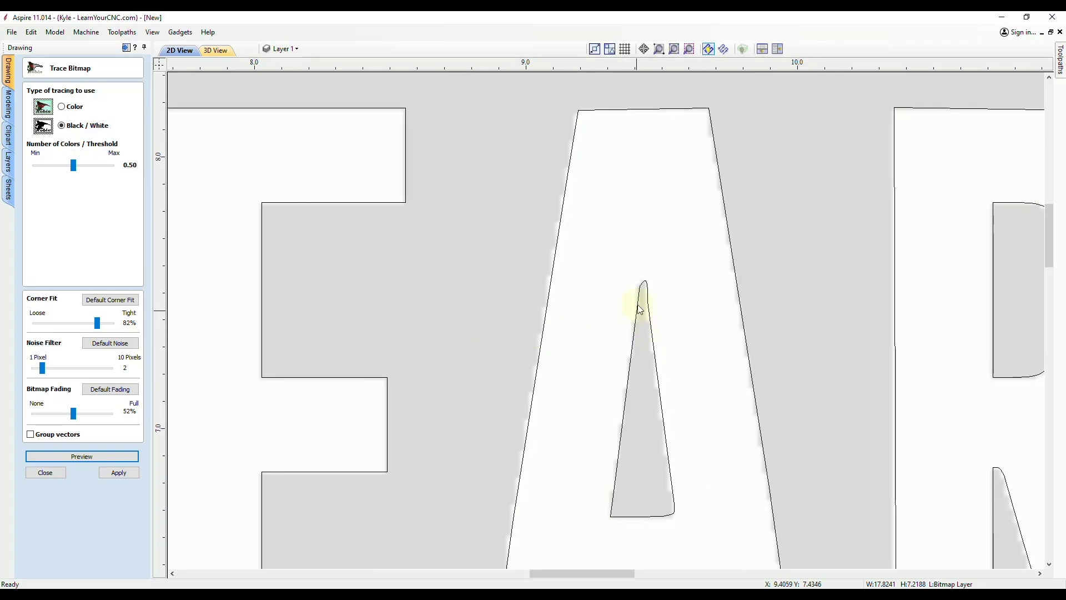
middle_click_drag(658, 304, 643, 115)
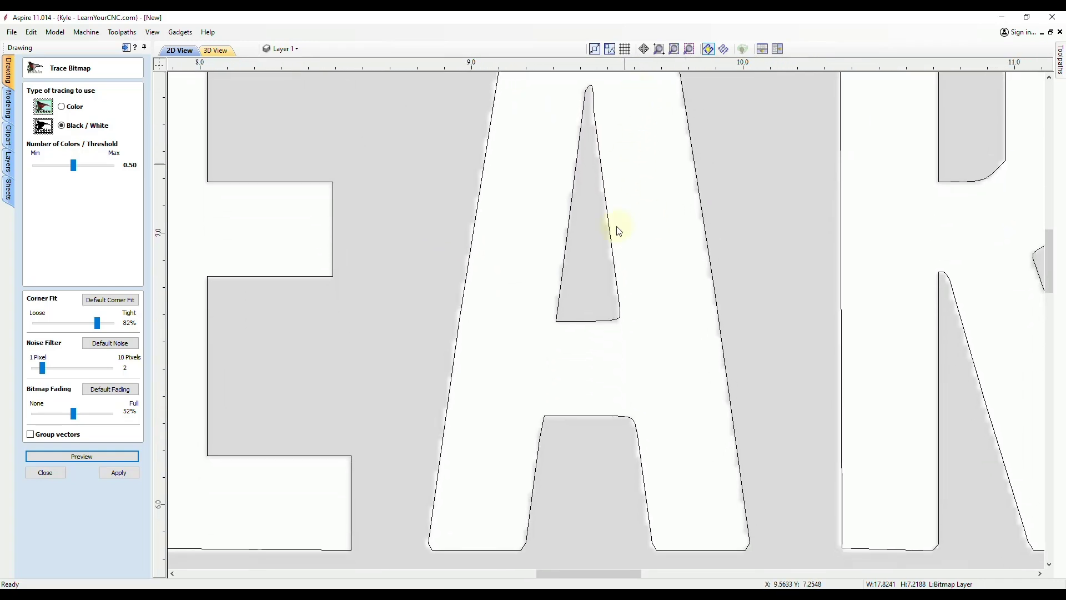
scroll(677, 348, "down", 3)
middle_click_drag(647, 302, 703, 266)
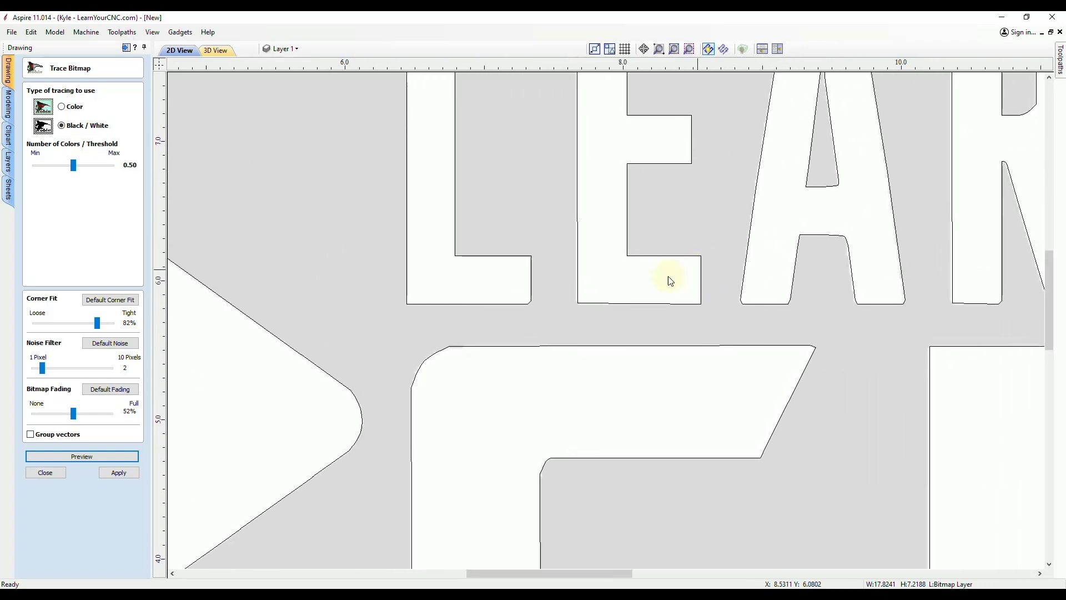
middle_click_drag(643, 238, 579, 264)
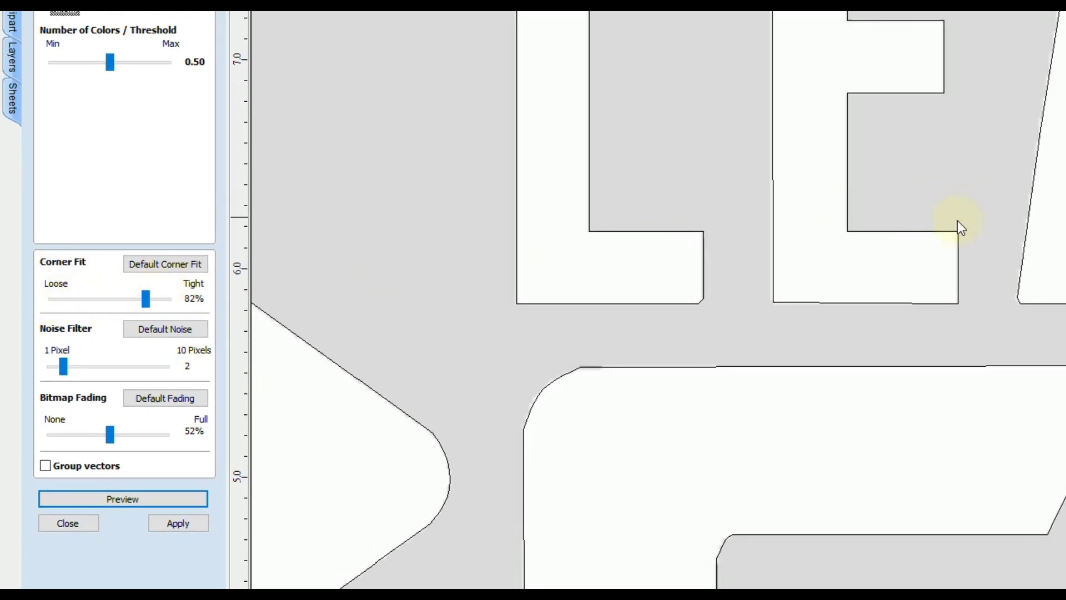
Zoom and pan to examine the arrow's rounded tip and the LEA letters
middle_click_drag(792, 286, 1065, 108)
scroll(875, 314, "up", 2)
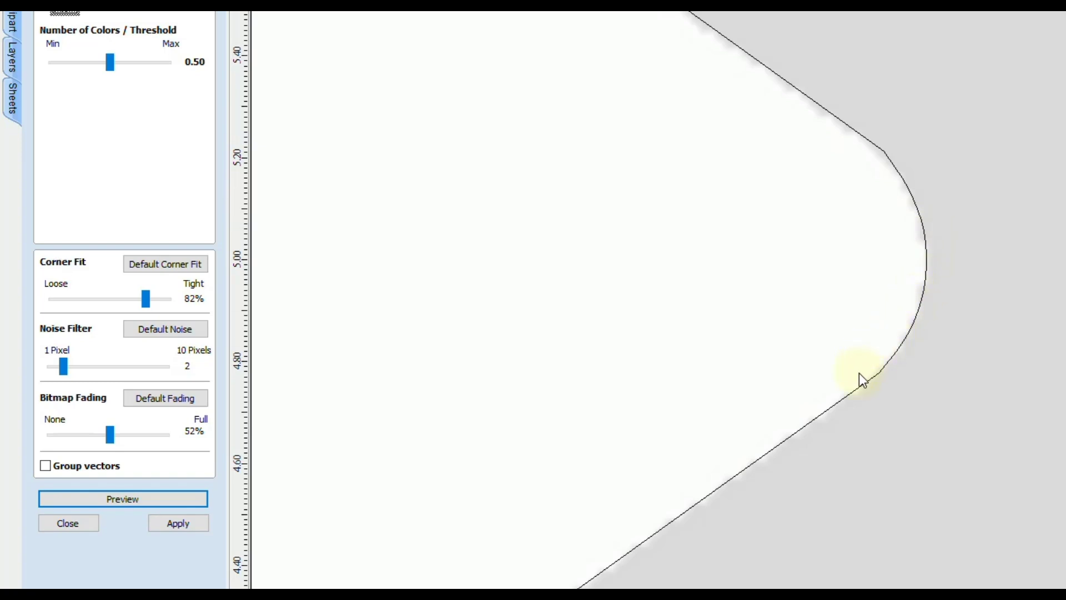
scroll(715, 256, "down", 3)
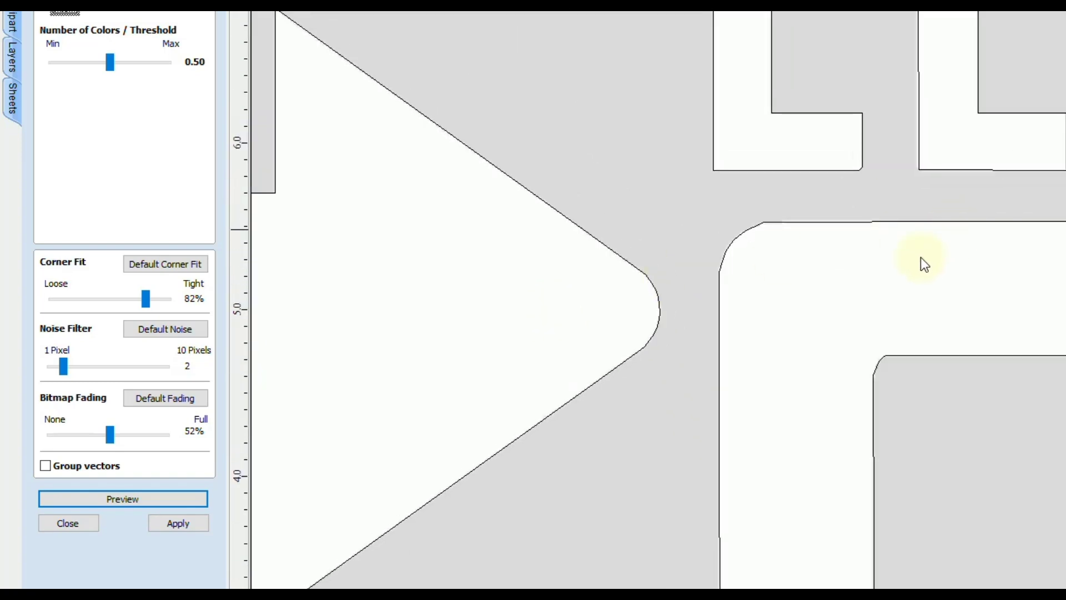
middle_click_drag(924, 262, 822, 388)
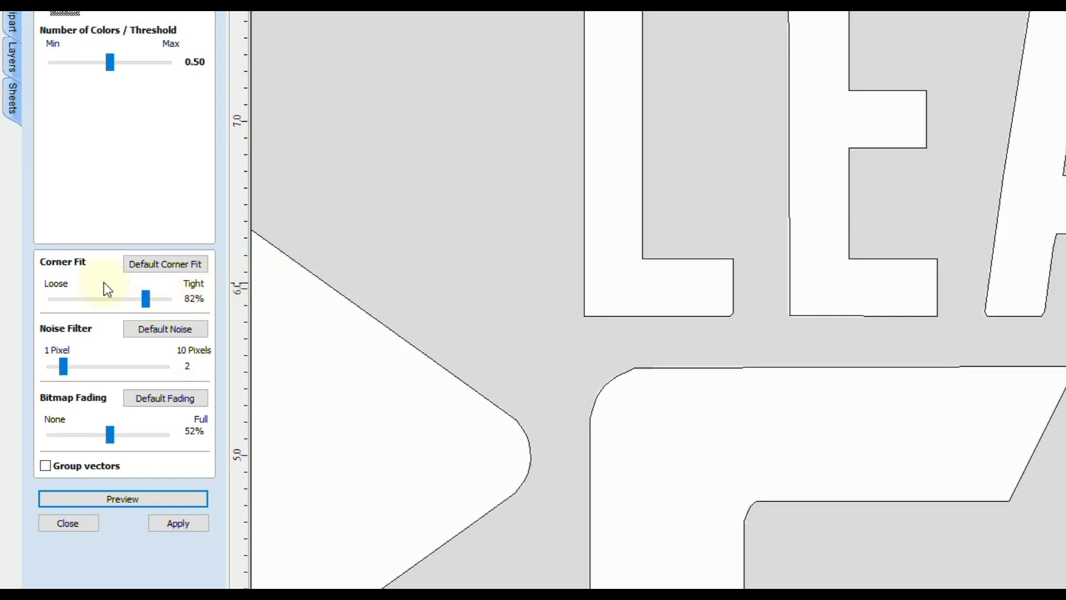
Set Corner Fit to Tight (100%) and preview, checking the A and arrow tip for sharp corners
left_click_drag(151, 300, 205, 300)
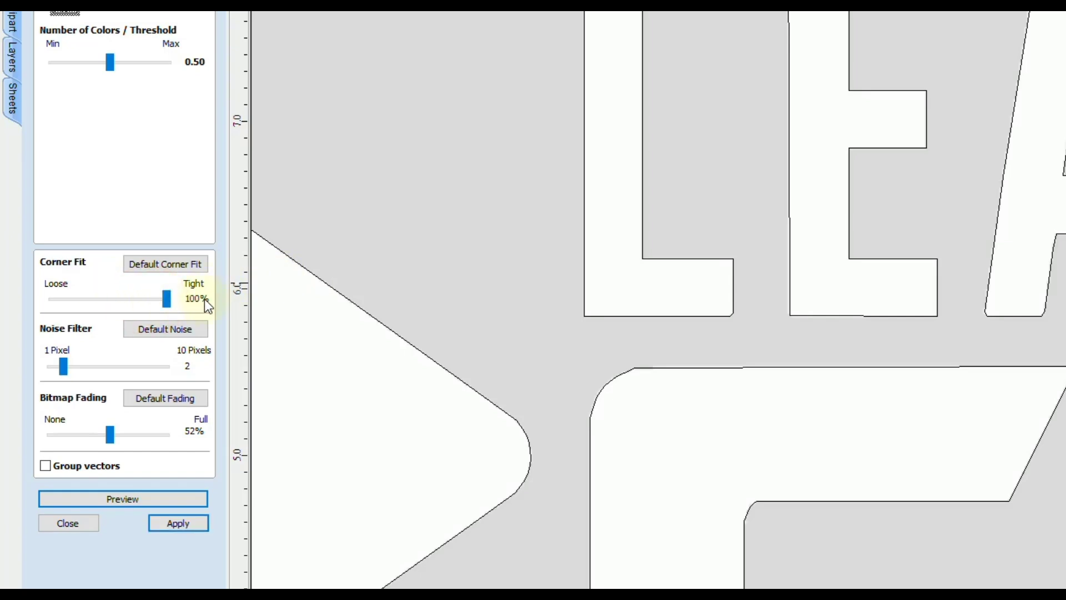
left_click(142, 497)
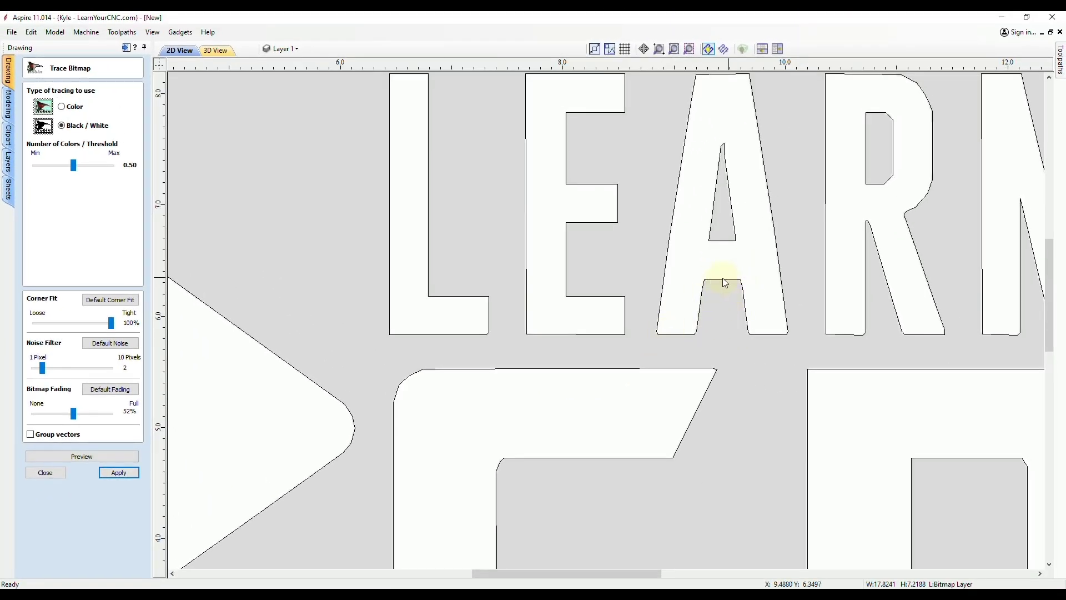
scroll(749, 319, "up", 2)
scroll(744, 300, "up", 1)
scroll(692, 337, "up", 2)
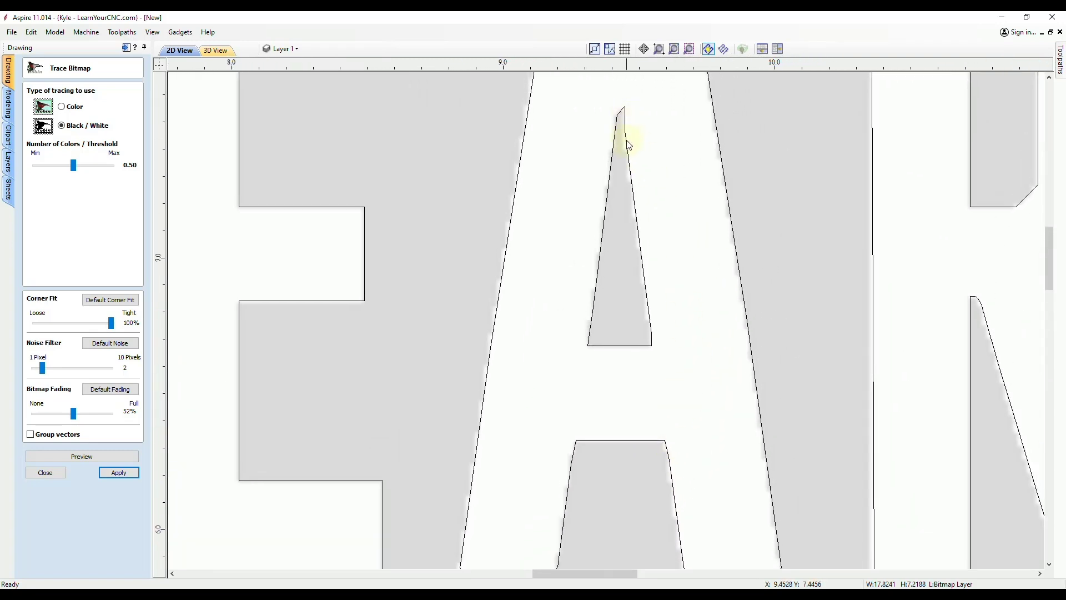
scroll(274, 369, "down", 4)
scroll(774, 207, "up", 2)
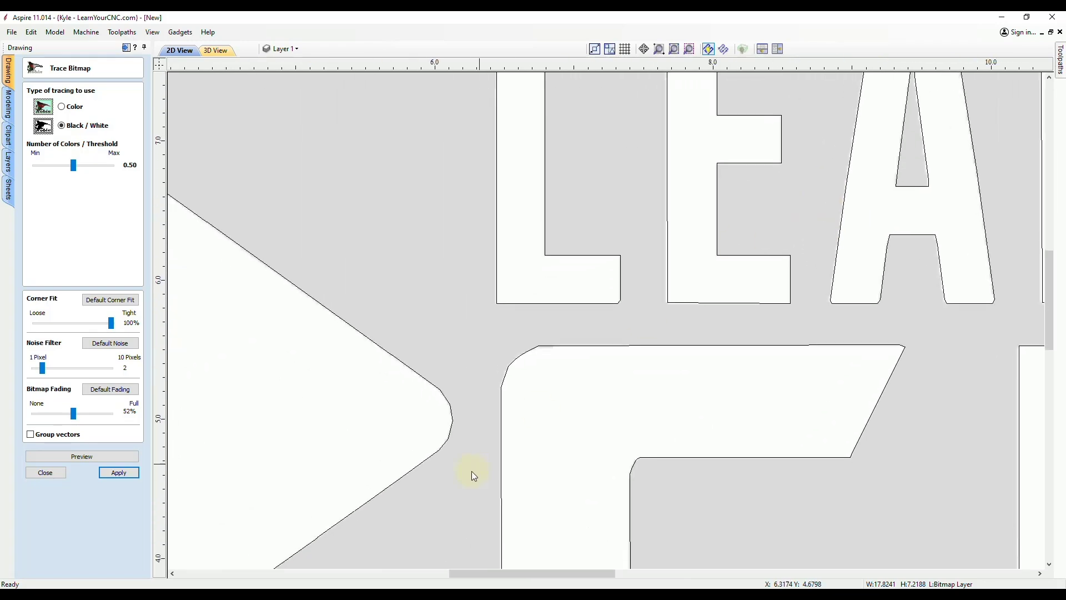
scroll(473, 472, "up", 3)
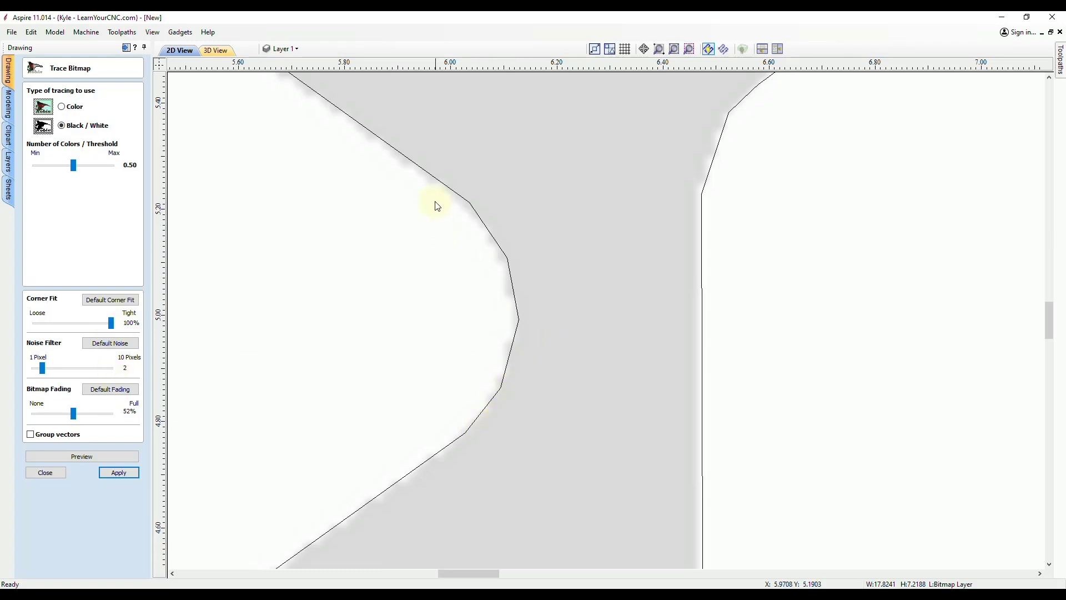
scroll(636, 149, "down", 2)
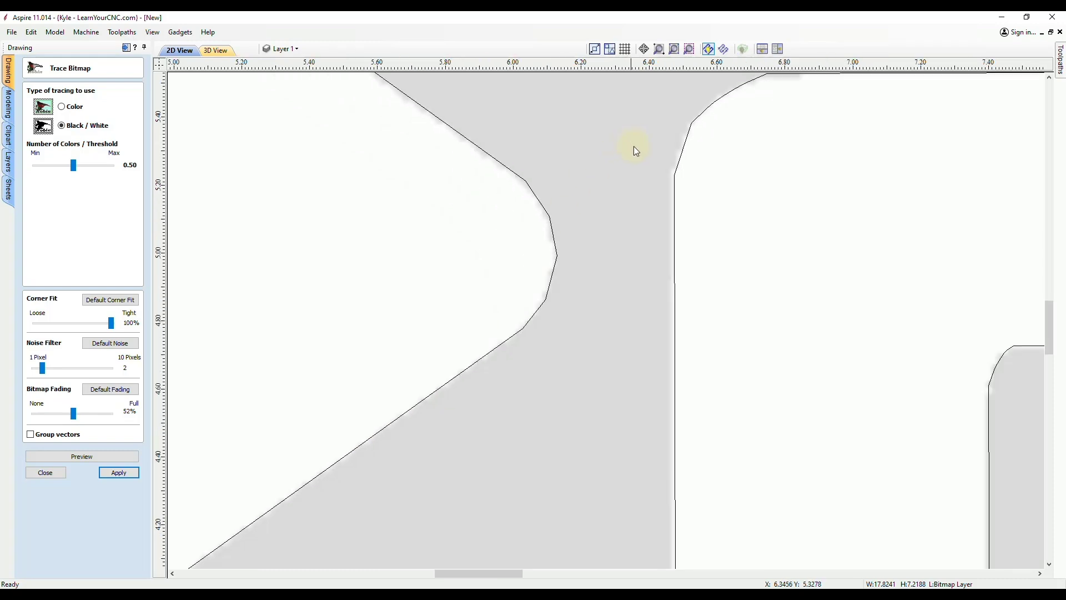
Preview the trace at the default 82% corner fit, then at a looser 31%
left_click(101, 305)
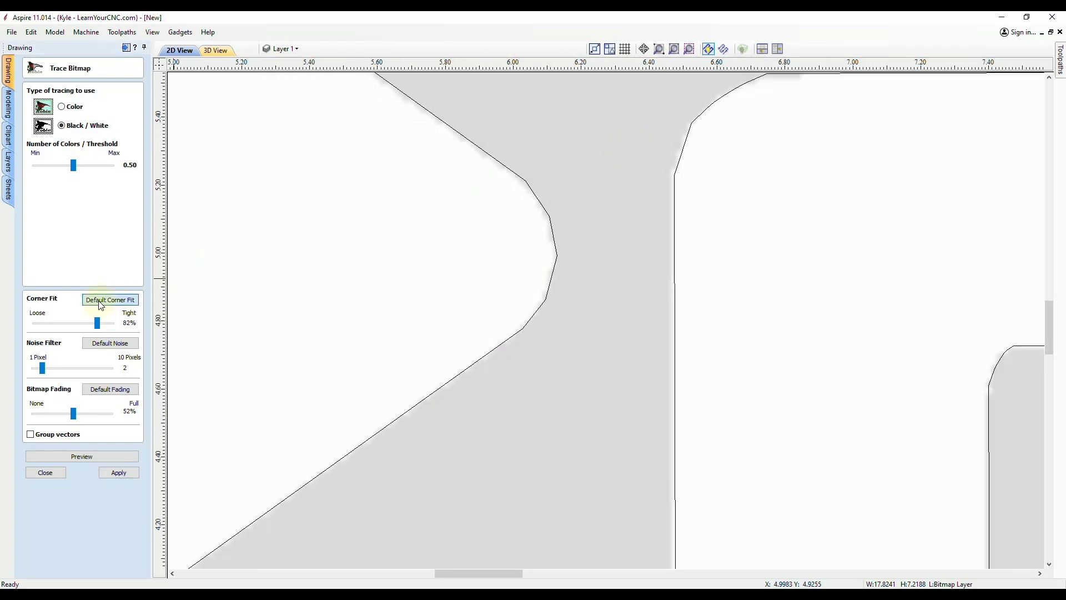
left_click(92, 455)
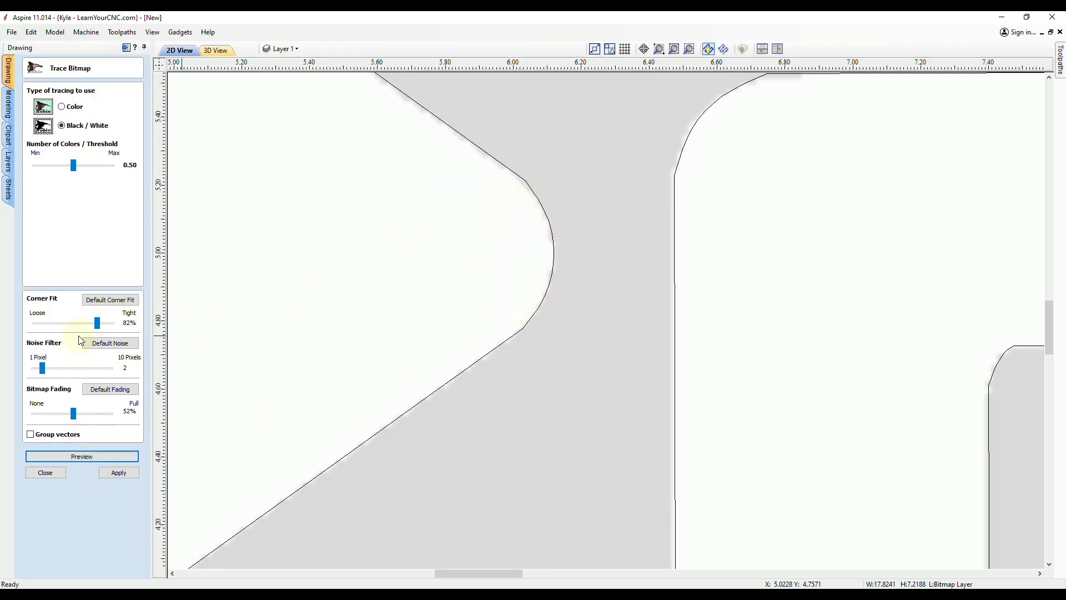
left_click_drag(97, 323, 58, 324)
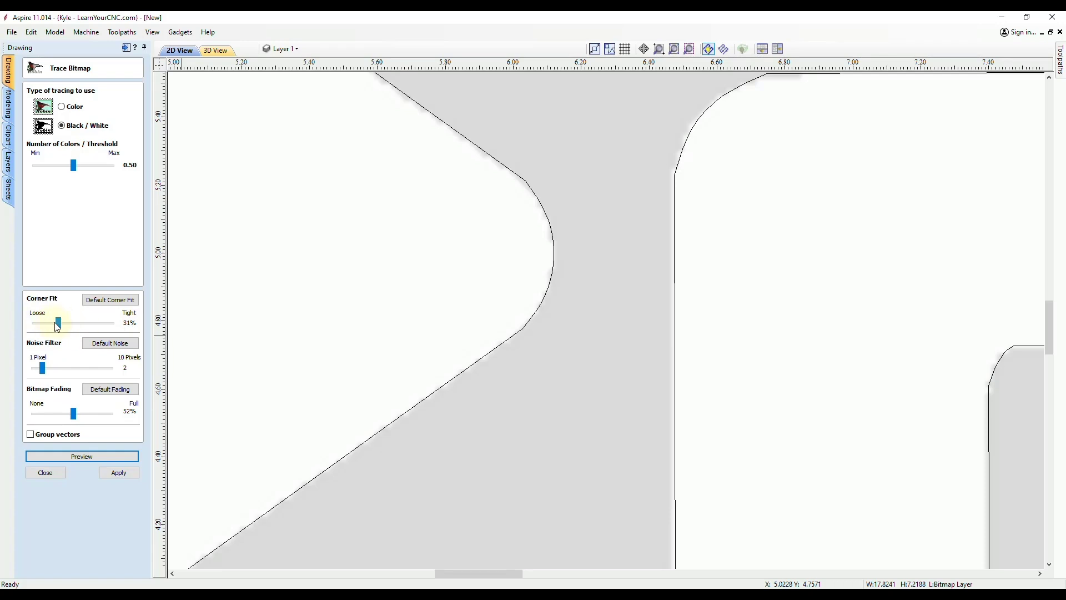
left_click(90, 456)
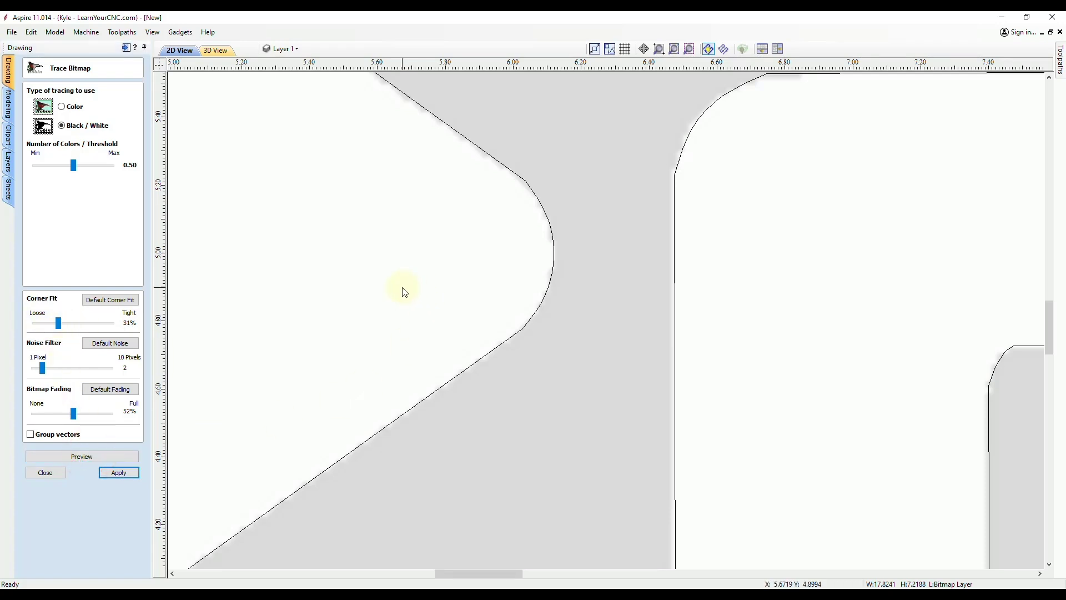
scroll(547, 258, "down", 5)
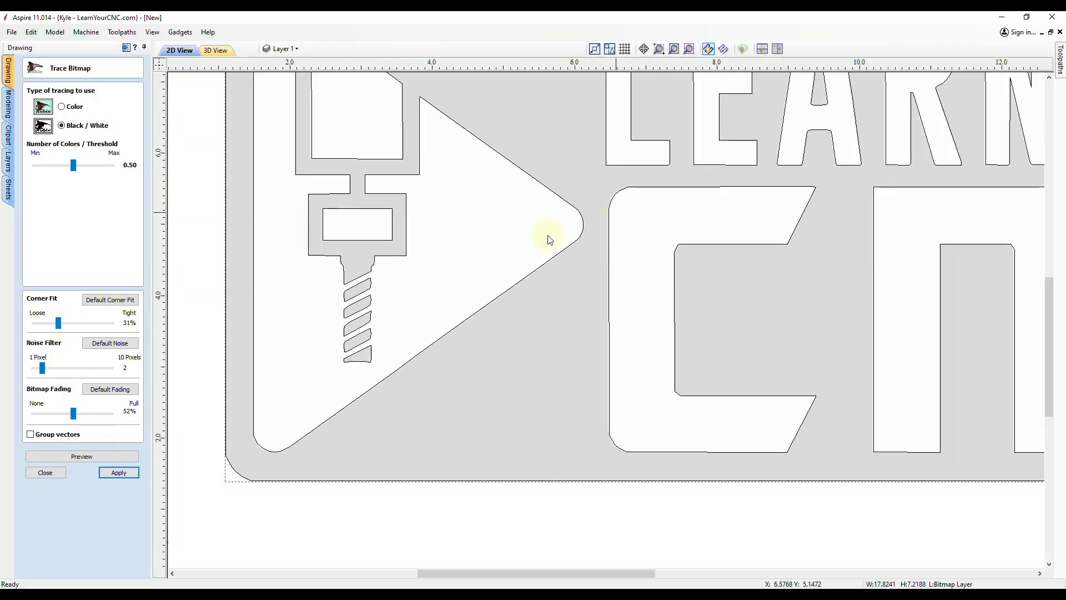
Restore the 82% default corner fit, preview, and view the whole logo's outlines
left_click(95, 303)
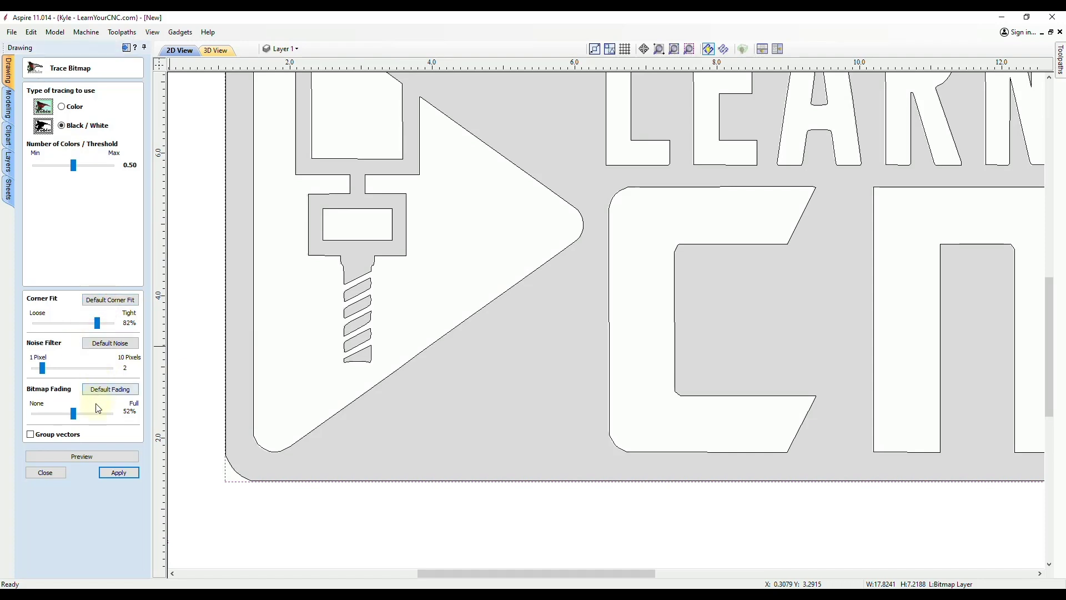
left_click(84, 454)
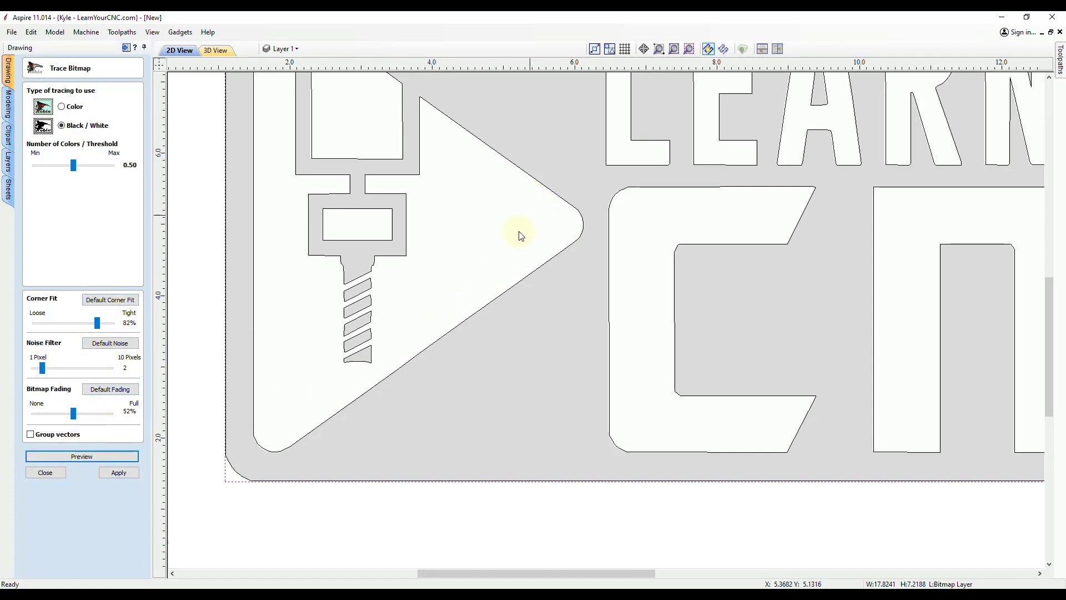
middle_click_drag(519, 230, 438, 300)
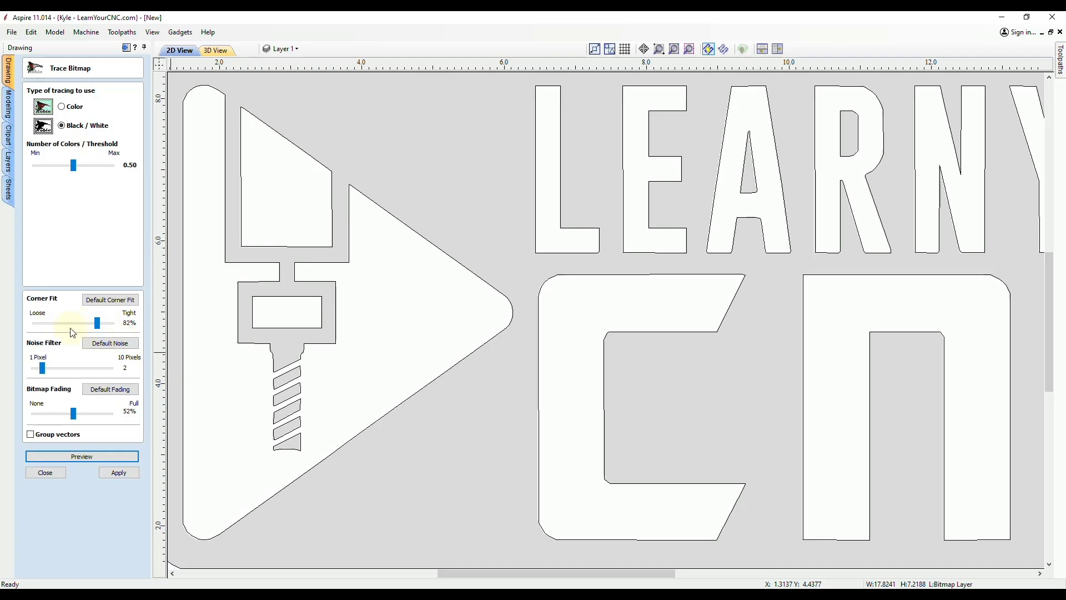
middle_click_drag(752, 239, 451, 232)
scroll(452, 236, "down", 2)
scroll(631, 239, "down", 1)
middle_click_drag(631, 239, 666, 238)
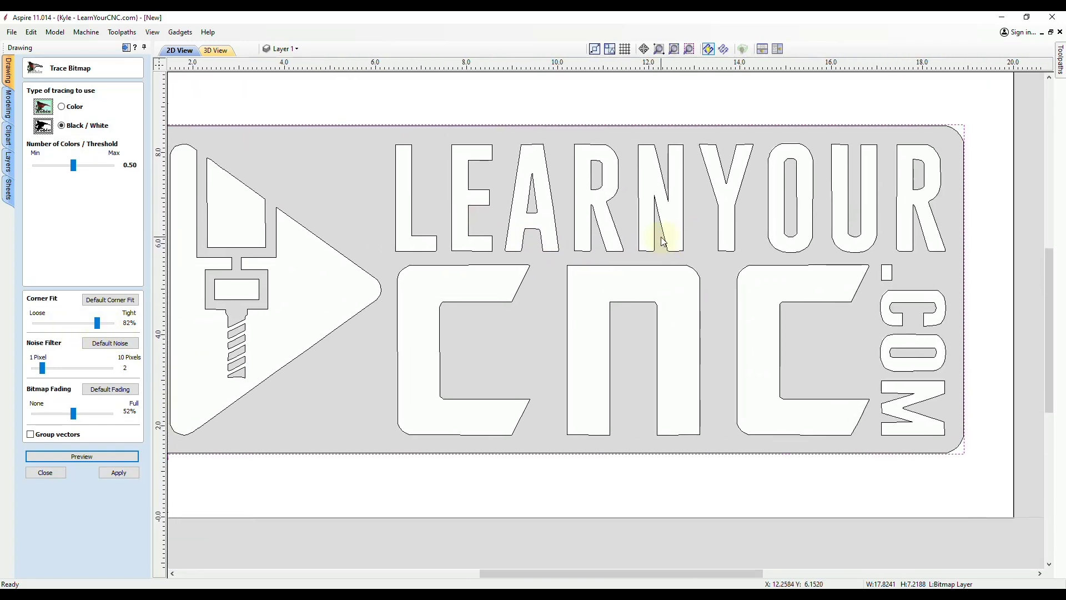
Apply the trace, close Trace Bitmap, and check the traced E and A vectors by selecting them
left_click(117, 472)
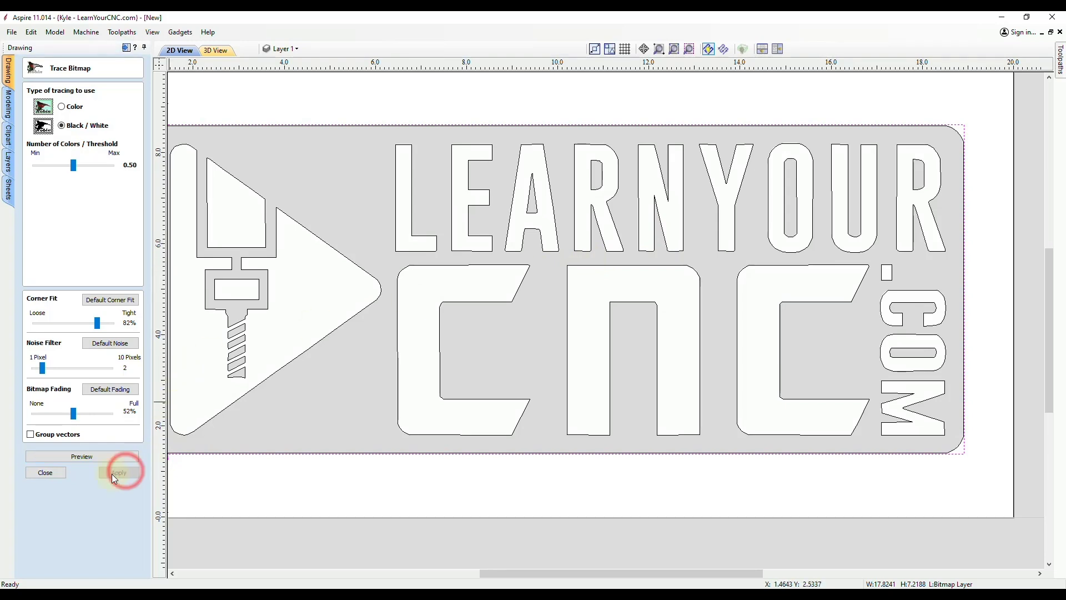
left_click(48, 476)
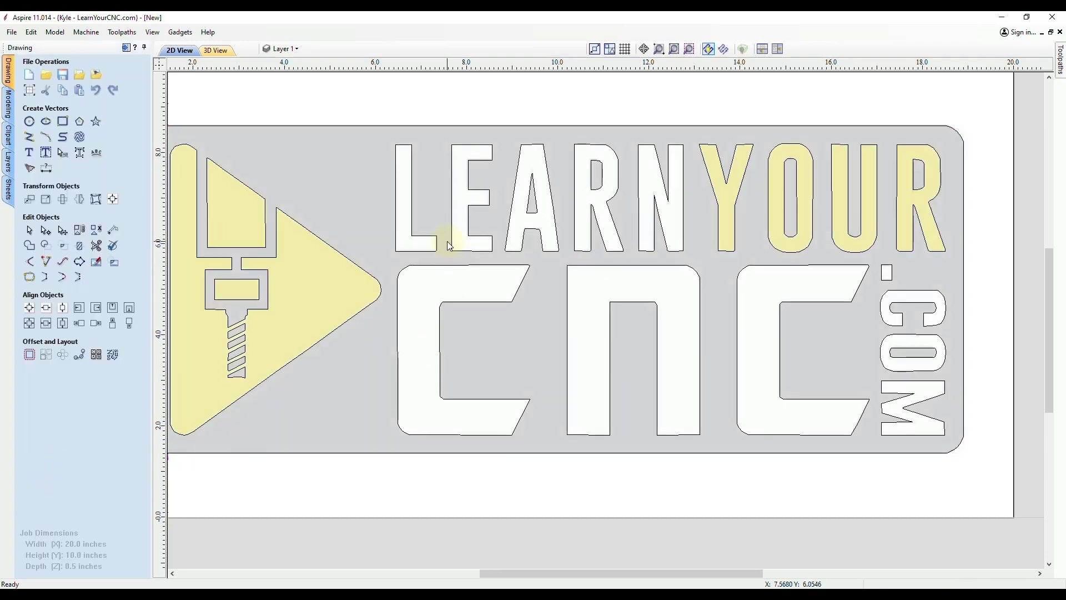
left_click(472, 212)
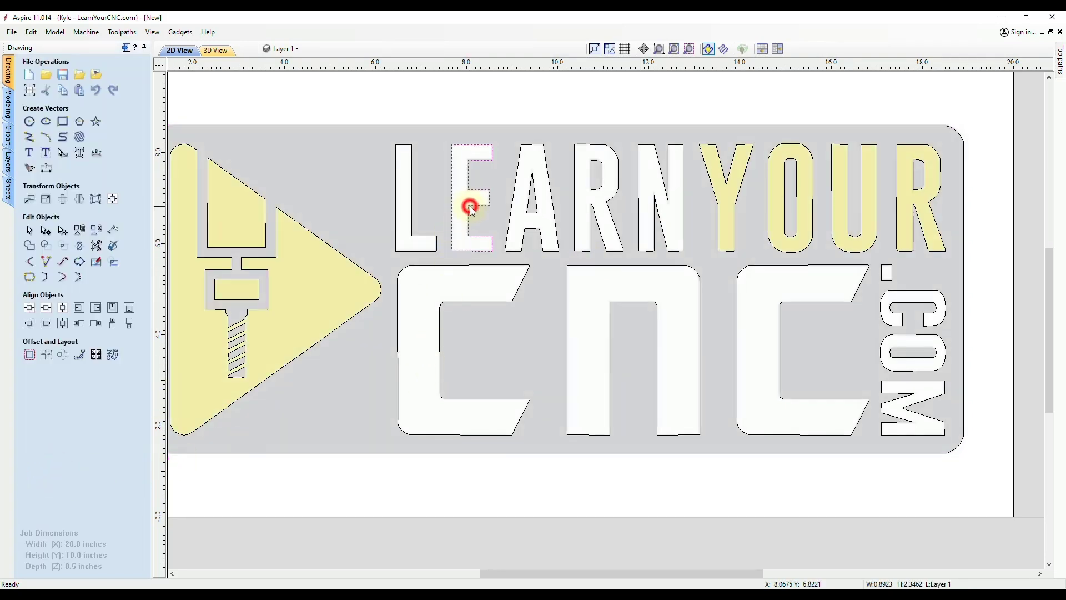
left_click(517, 183)
left_click(533, 178)
left_click(533, 112)
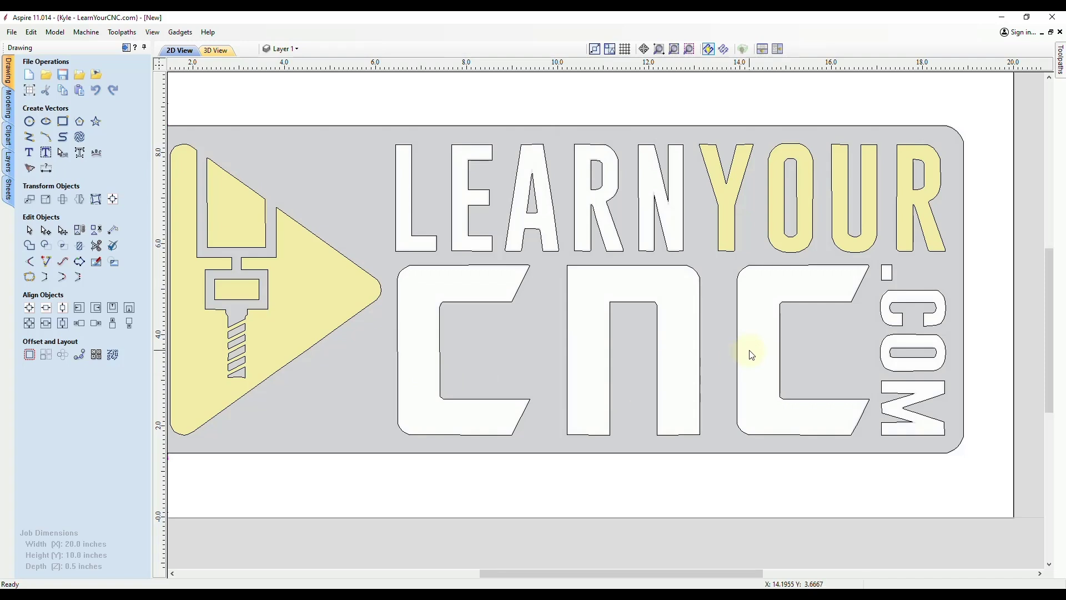
Zoom in and centre the view on the traced letter A
scroll(761, 317, "down", 2)
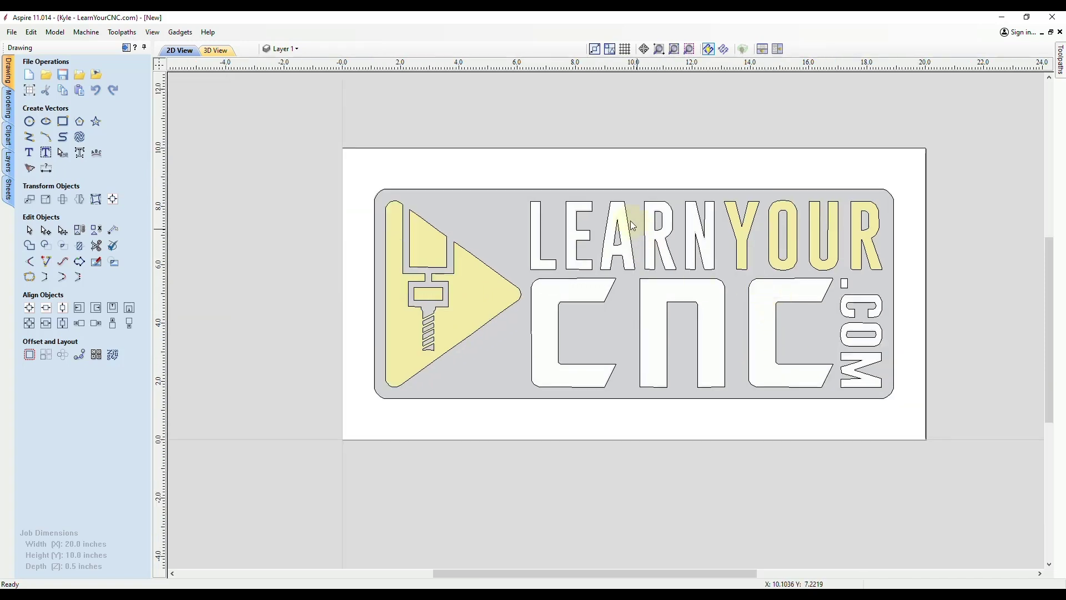
scroll(614, 230, "up", 5)
scroll(613, 209, "up", 1)
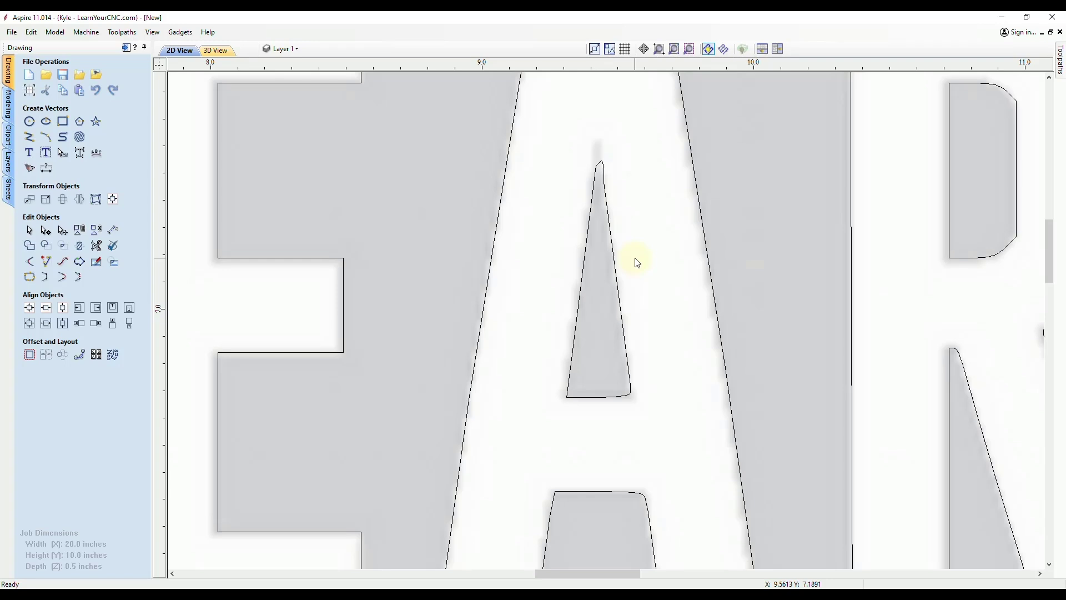
scroll(540, 207, "down", 1)
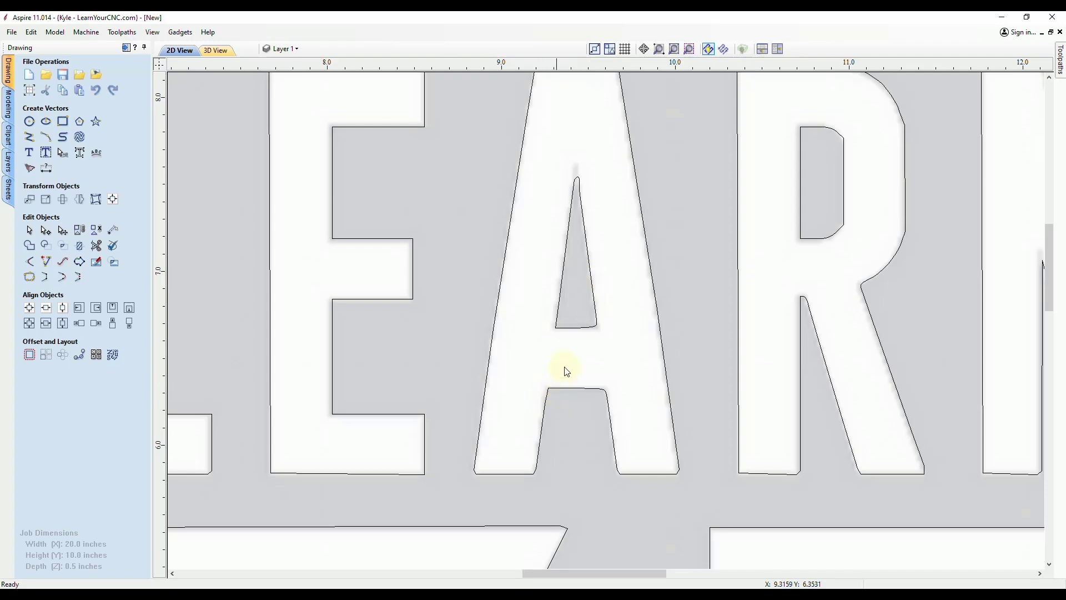
scroll(500, 191, "down", 5)
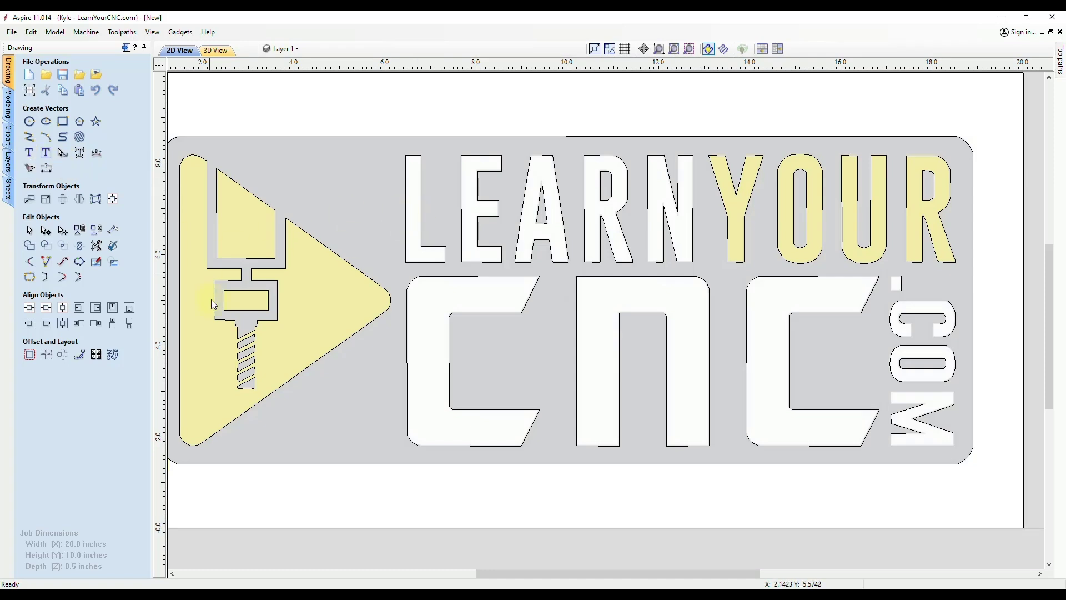
scroll(534, 191, "up", 2)
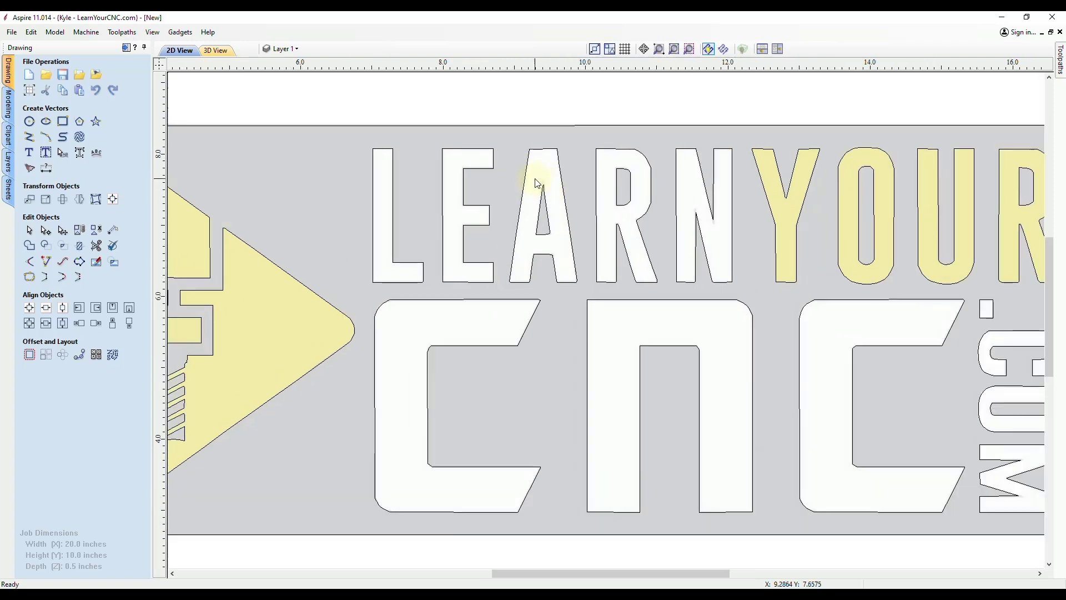
scroll(544, 200, "up", 2)
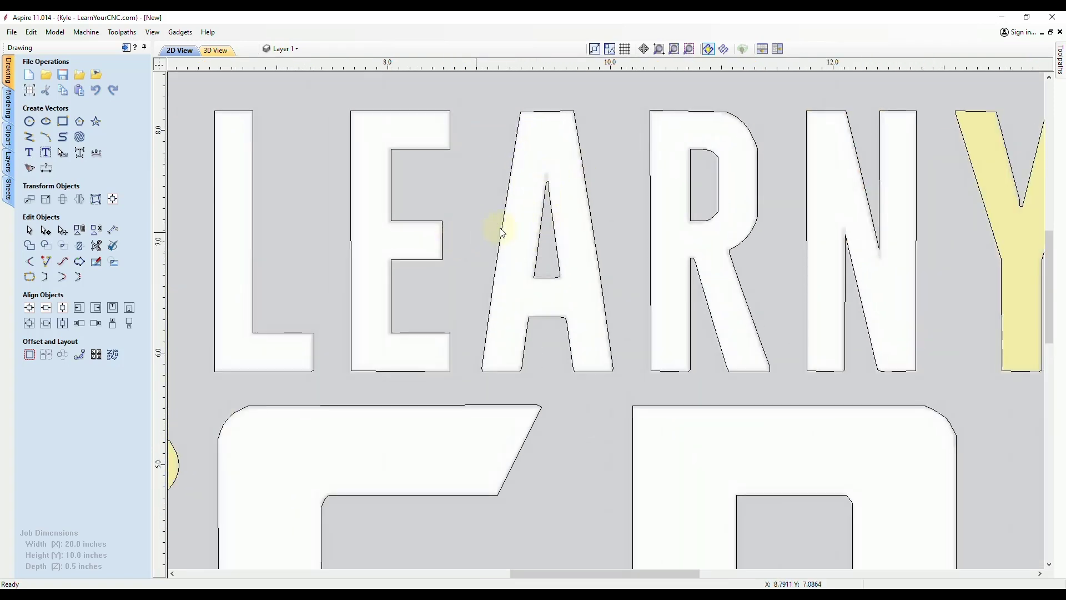
middle_click_drag(555, 177, 593, 214)
scroll(611, 250, "up", 1)
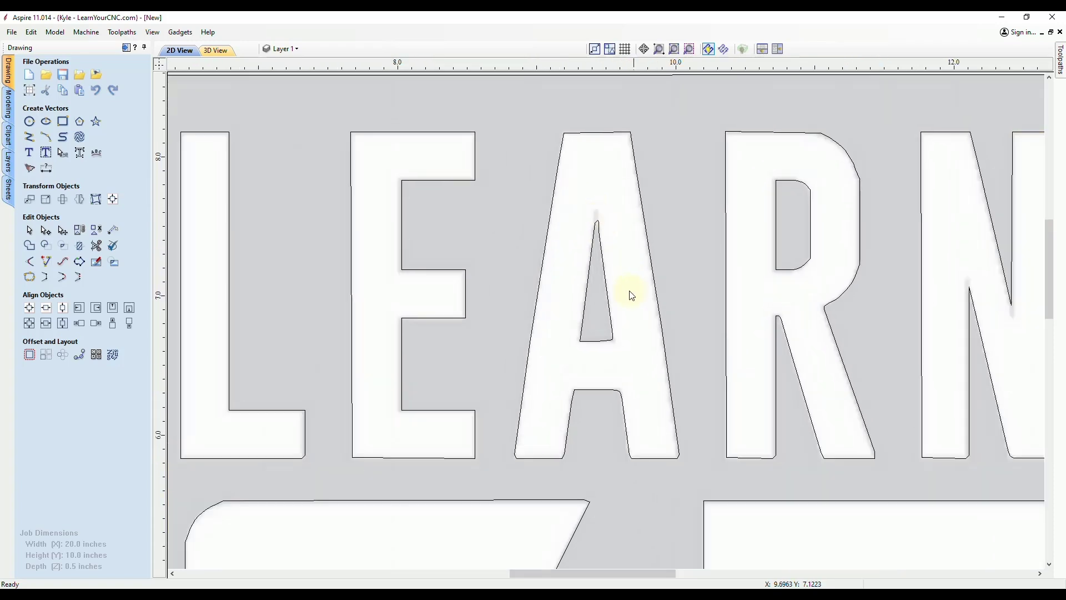
scroll(550, 316, "up", 1)
Marquee-select the traced logo vectors, dropping one object from the selection
scroll(488, 157, "down", 6)
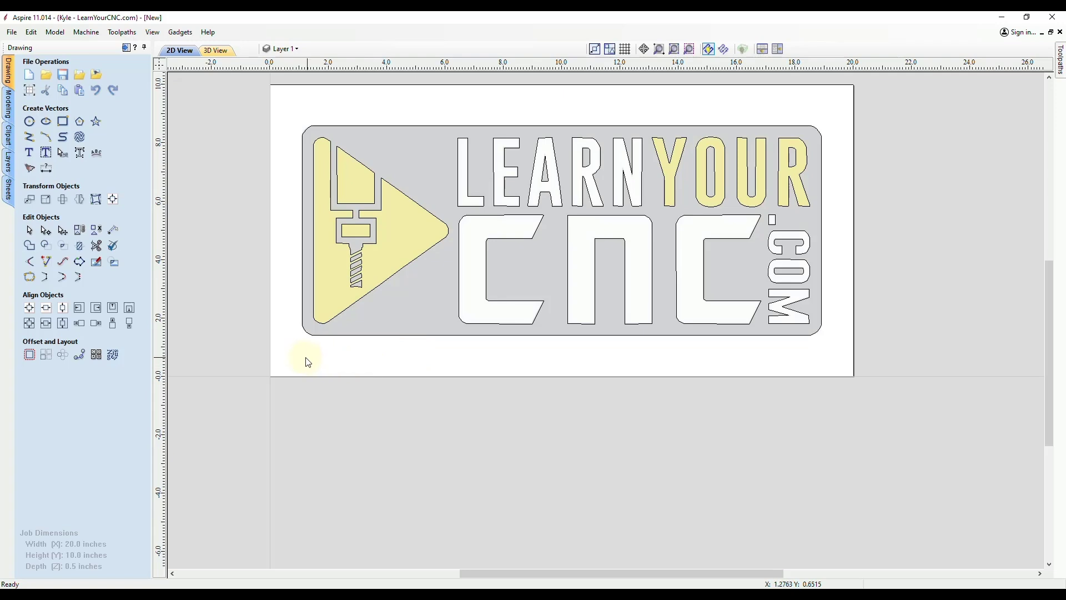
mouse_move(289, 357)
left_mouse_down()
mouse_move(328, 348)
mouse_move(667, 355)
mouse_move(774, 118)
mouse_move(833, 110)
left_mouse_up()
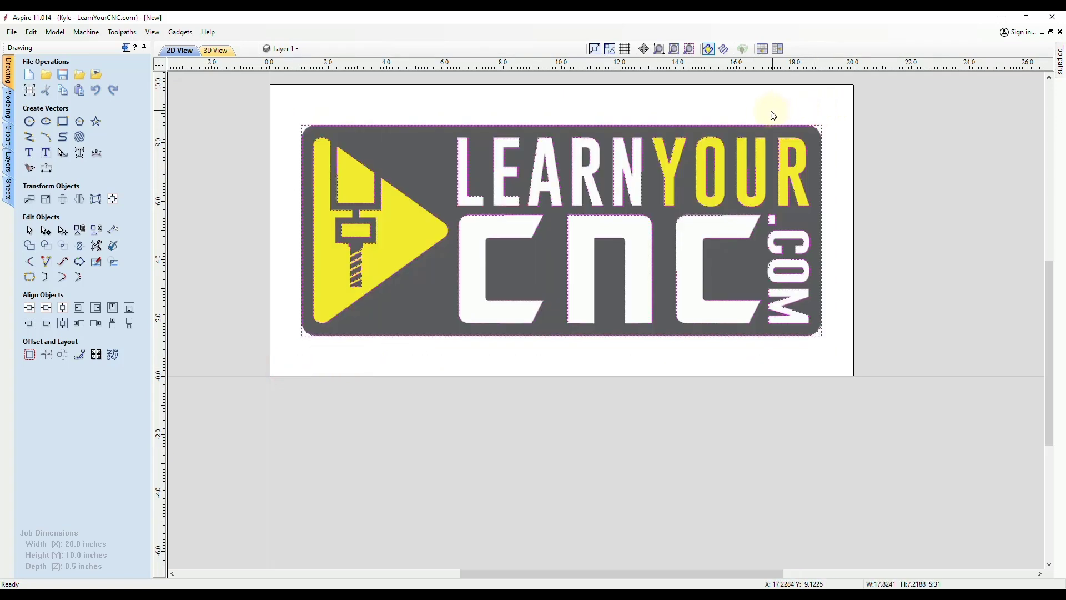
left_click(412, 159)
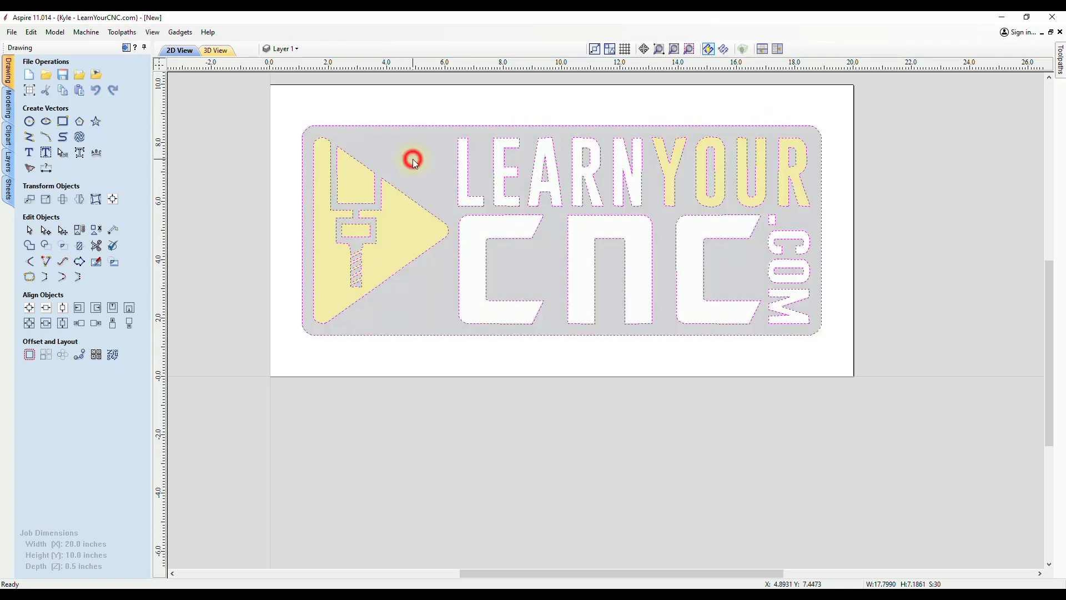
Copy the selection to a new layer coloured red with Visible unticked
right_click(460, 143)
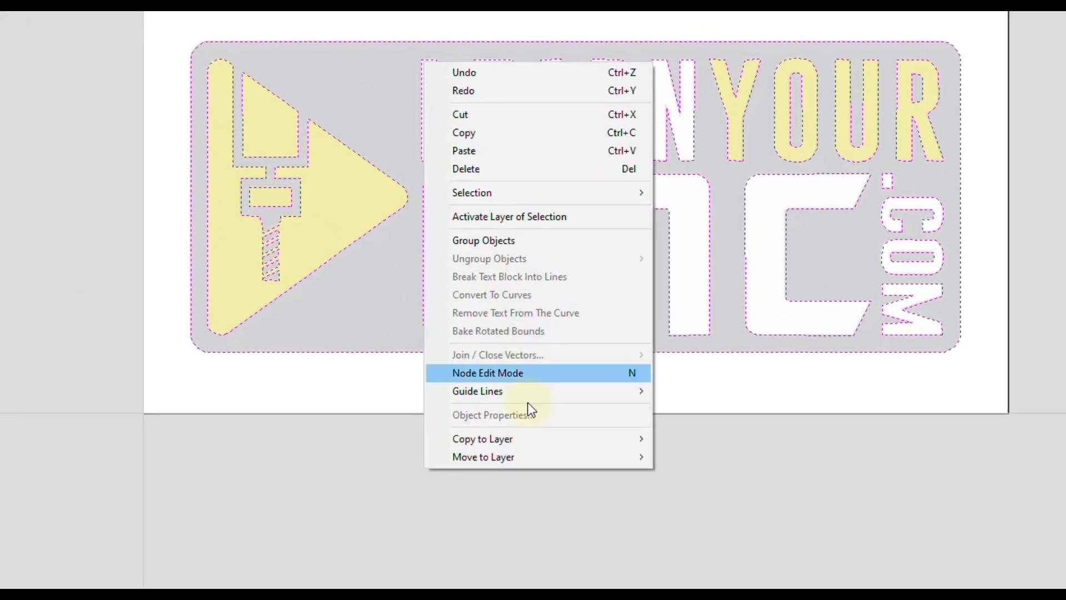
mouse_move(528, 439)
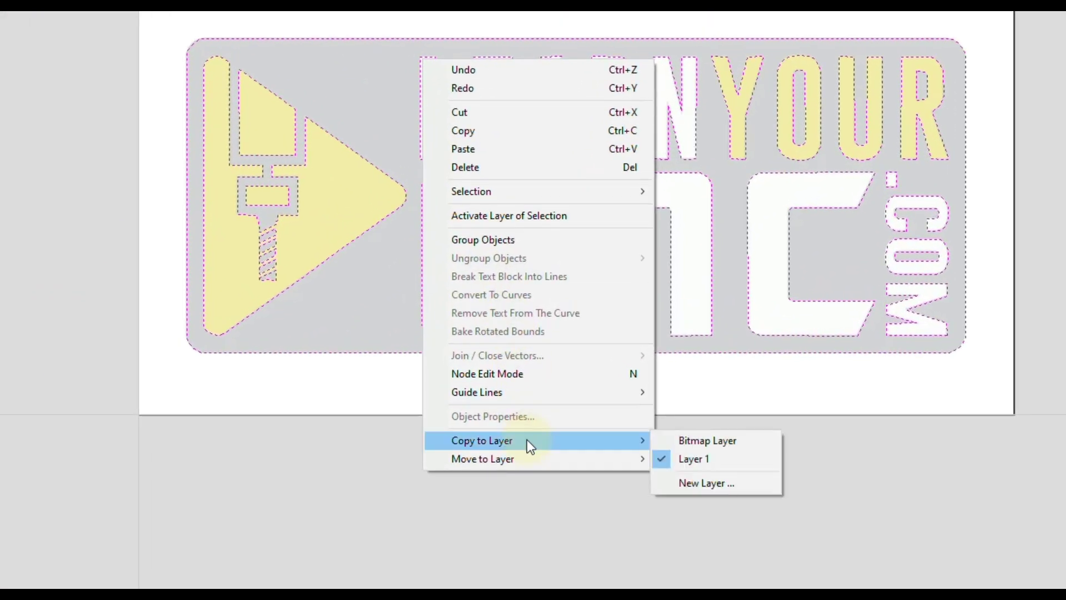
left_click(705, 483)
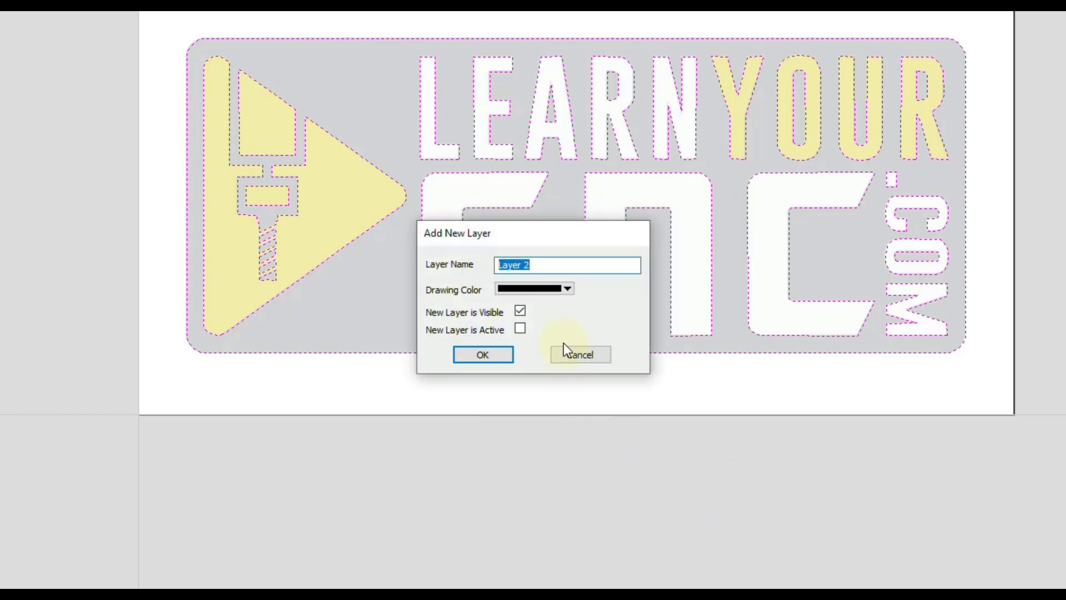
left_click(513, 288)
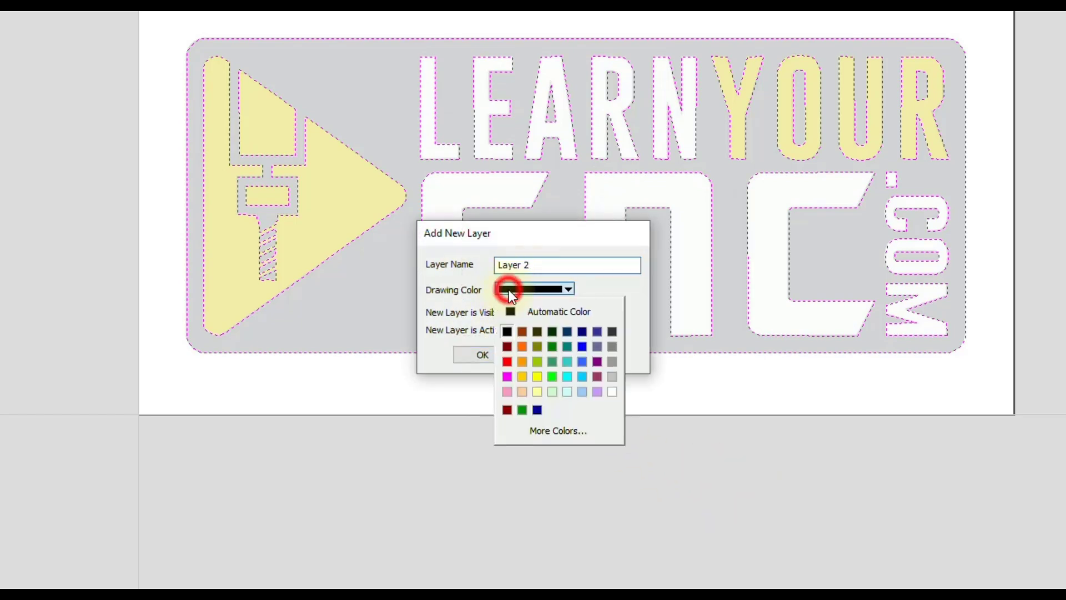
left_click(508, 364)
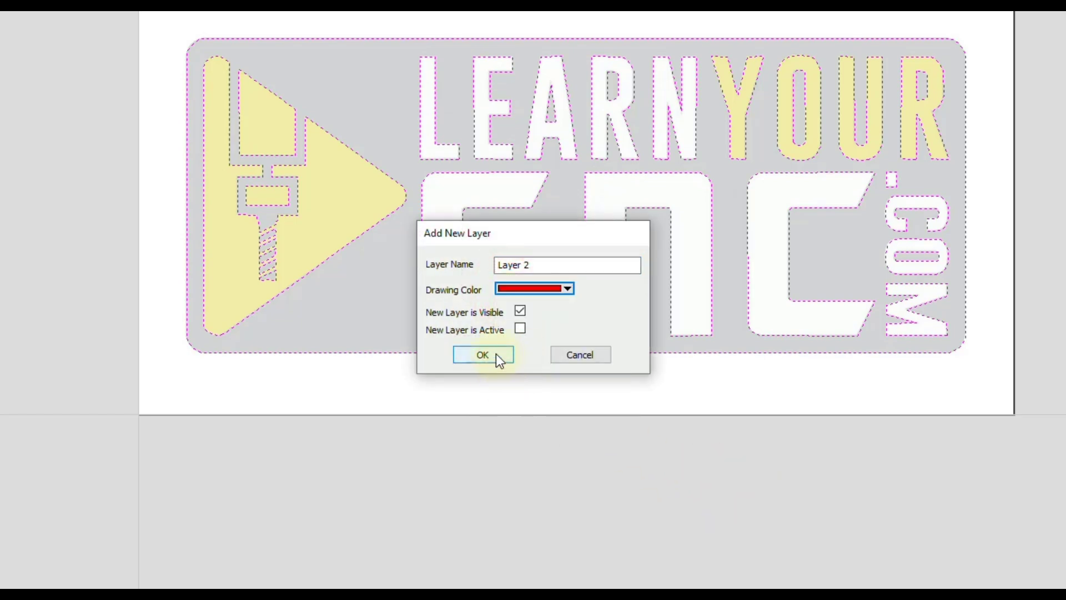
left_click(520, 311)
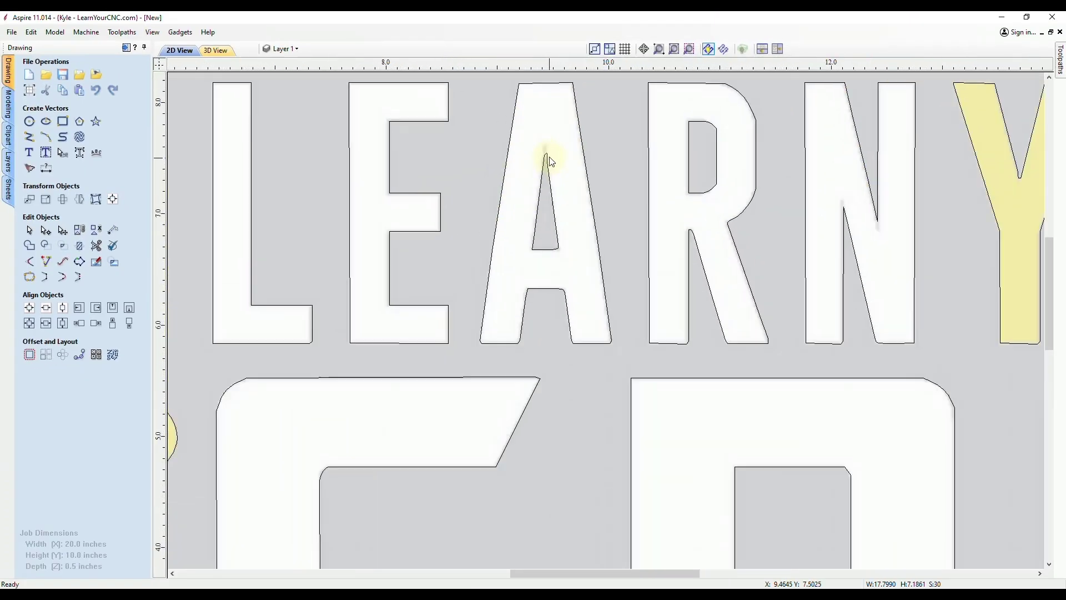
scroll(543, 156, "up", 3)
Select the A's inner triangle plus its outer outline and enter node editing with N
scroll(571, 161, "down", 1)
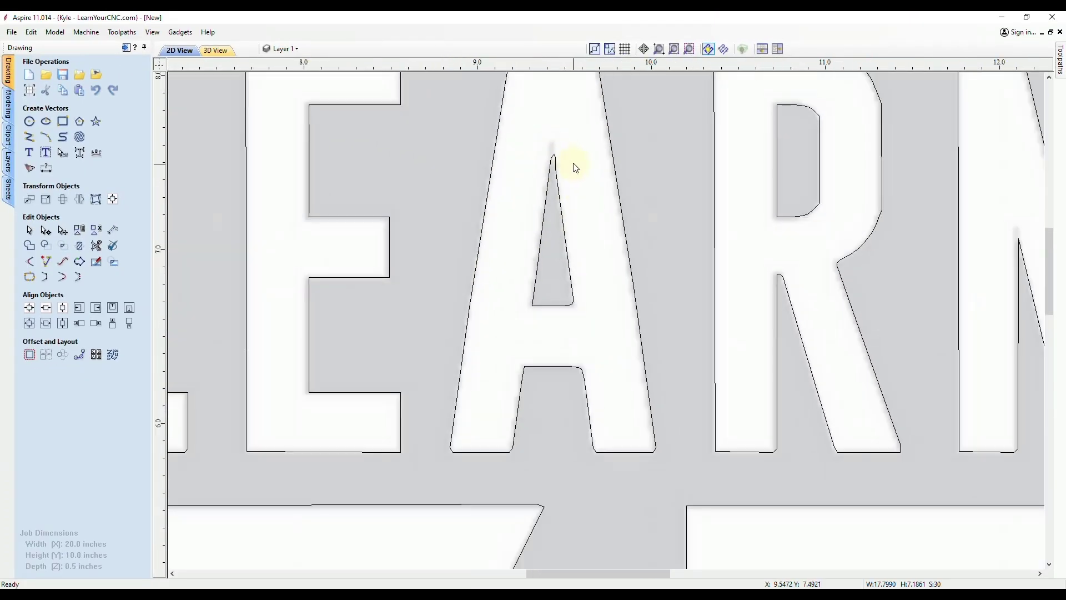
middle_click_drag(573, 171, 590, 197)
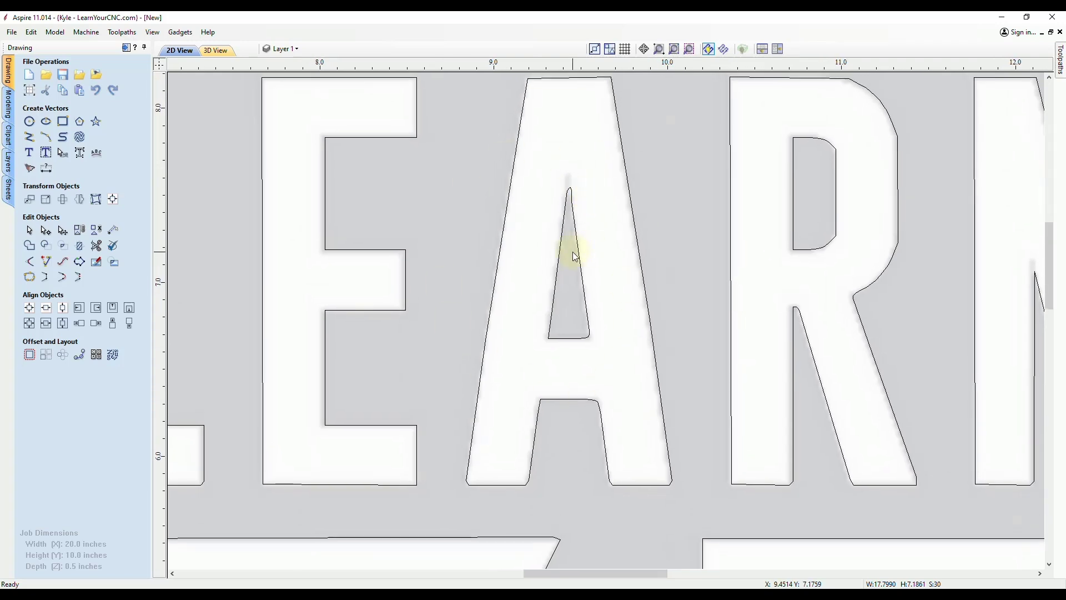
scroll(517, 183, "down", 2)
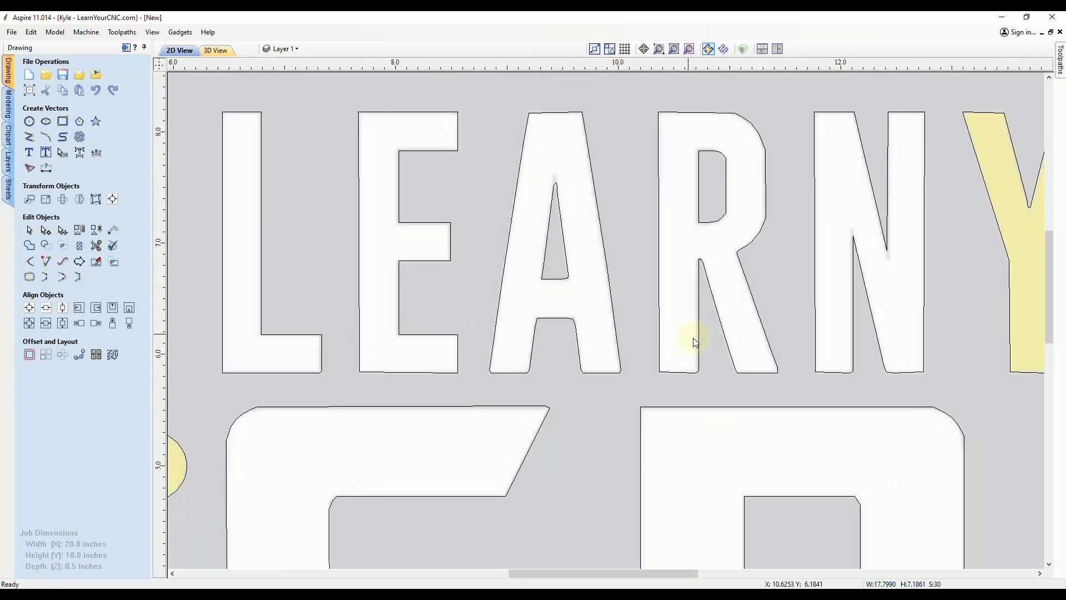
scroll(560, 164, "up", 1)
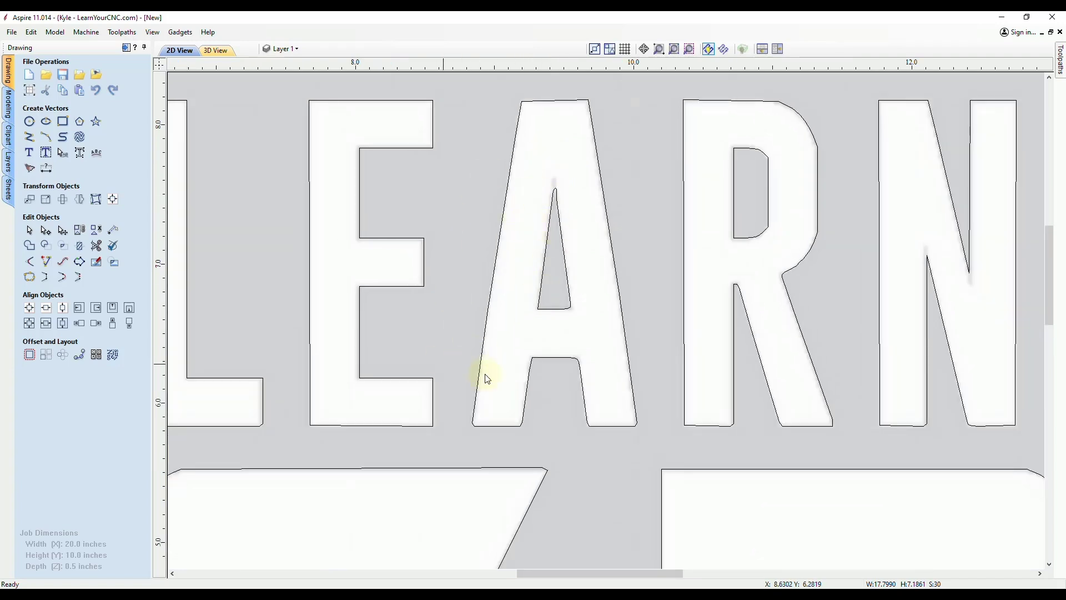
left_click(556, 192)
left_click(596, 147, "shift")
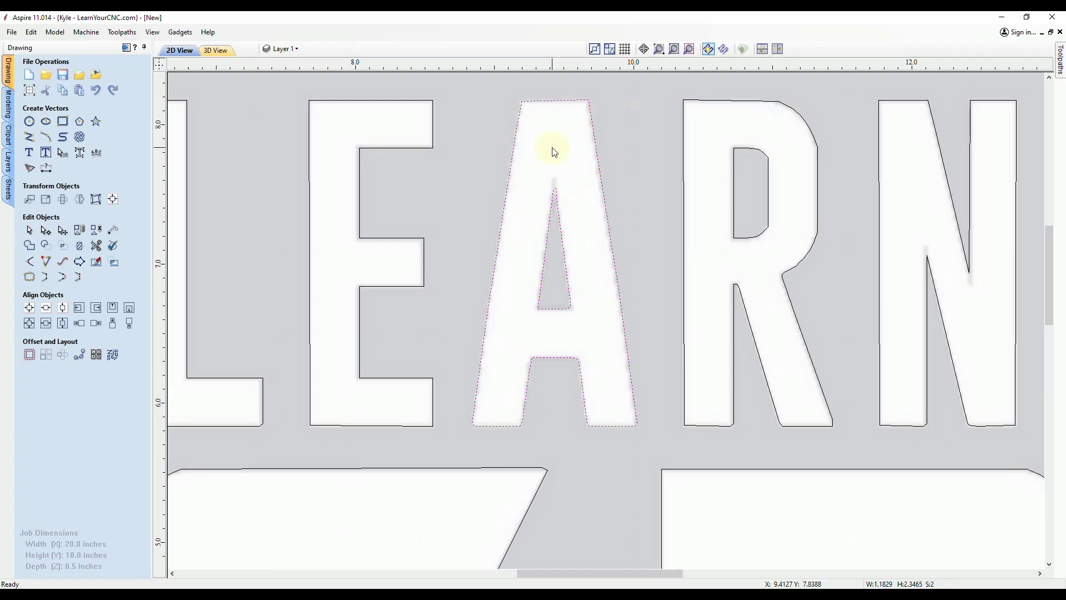
key("n")
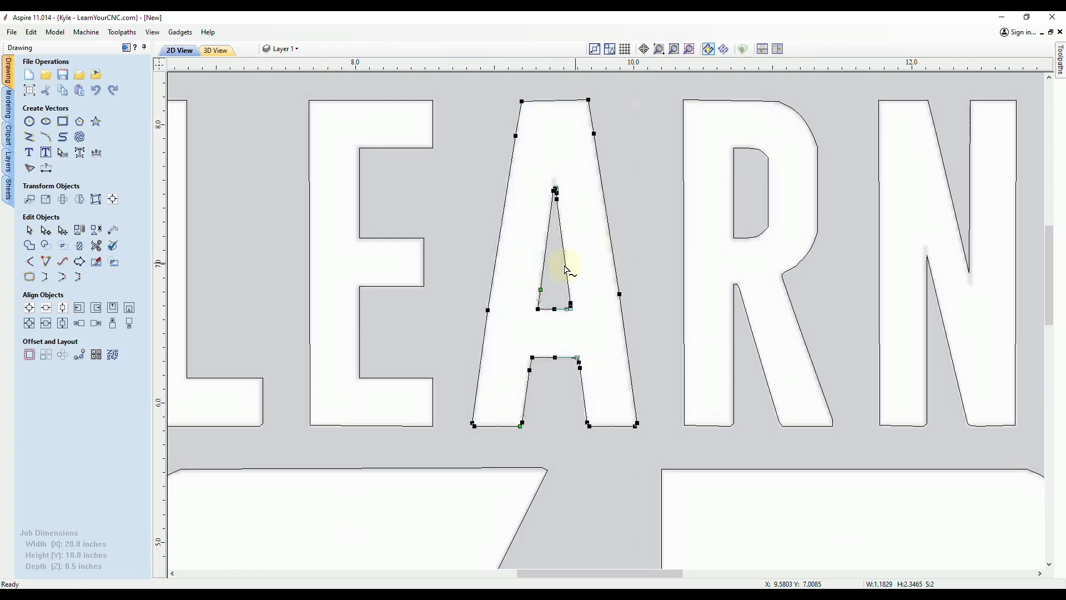
Delete three surplus nodes with D, including those midway along the A's left and right edges
scroll(576, 256, "up", 1)
middle_click_drag(576, 252, 567, 305)
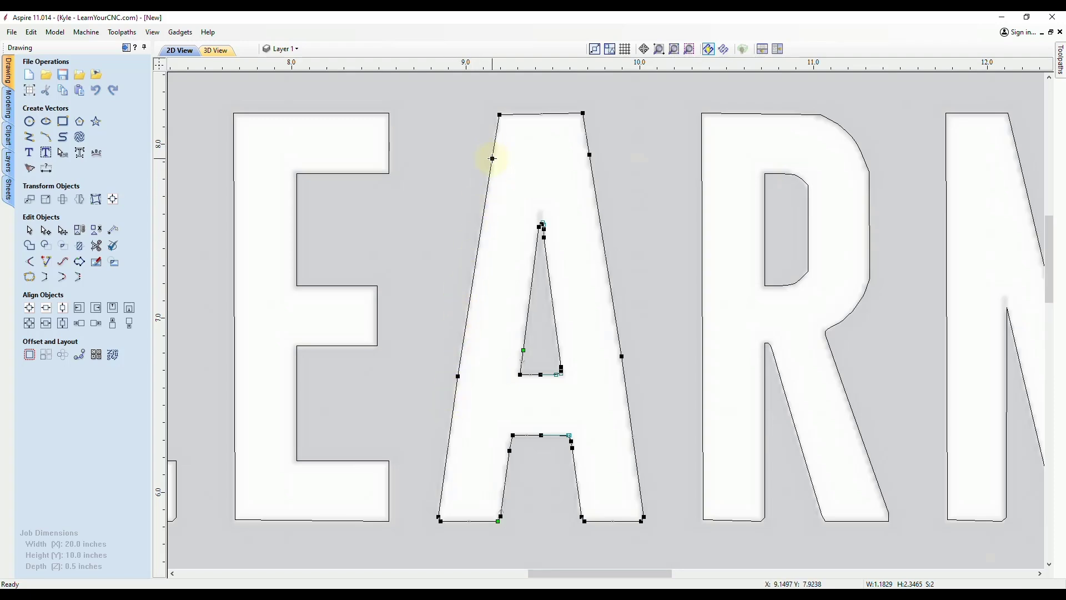
key("d")
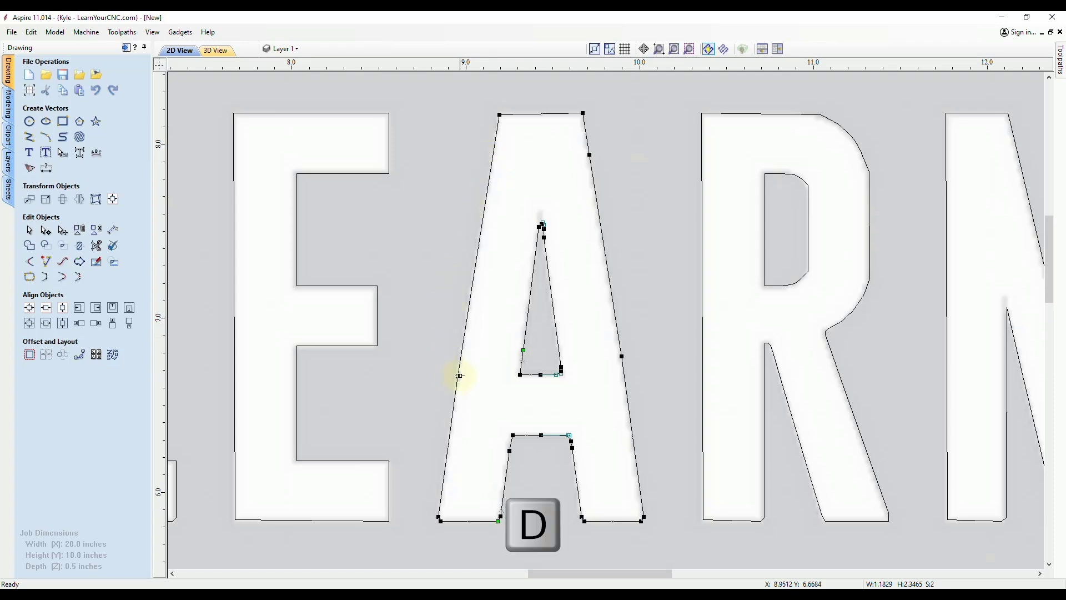
key("d")
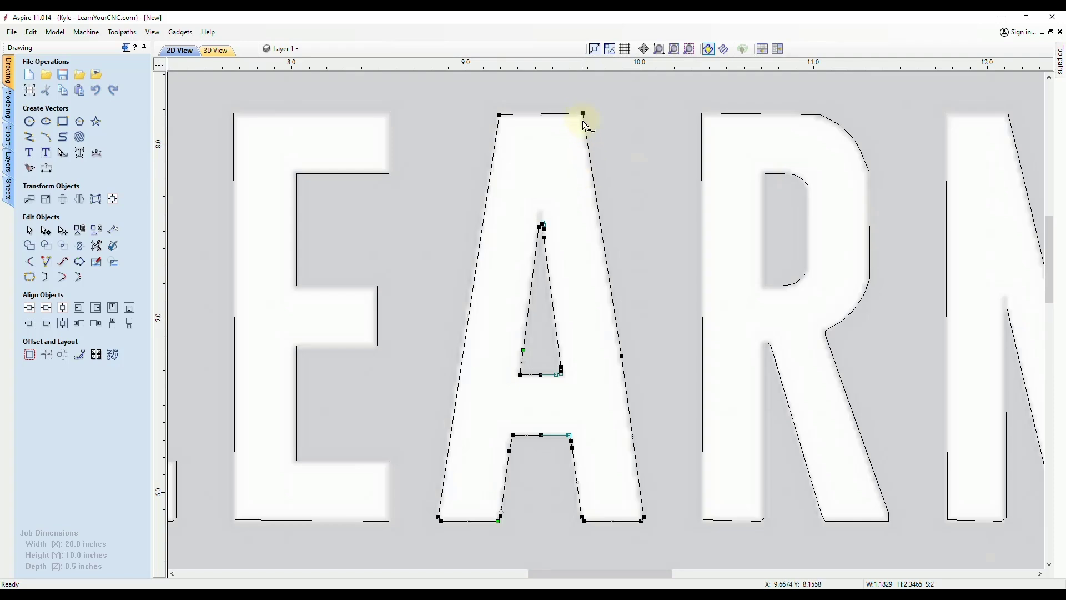
key("d")
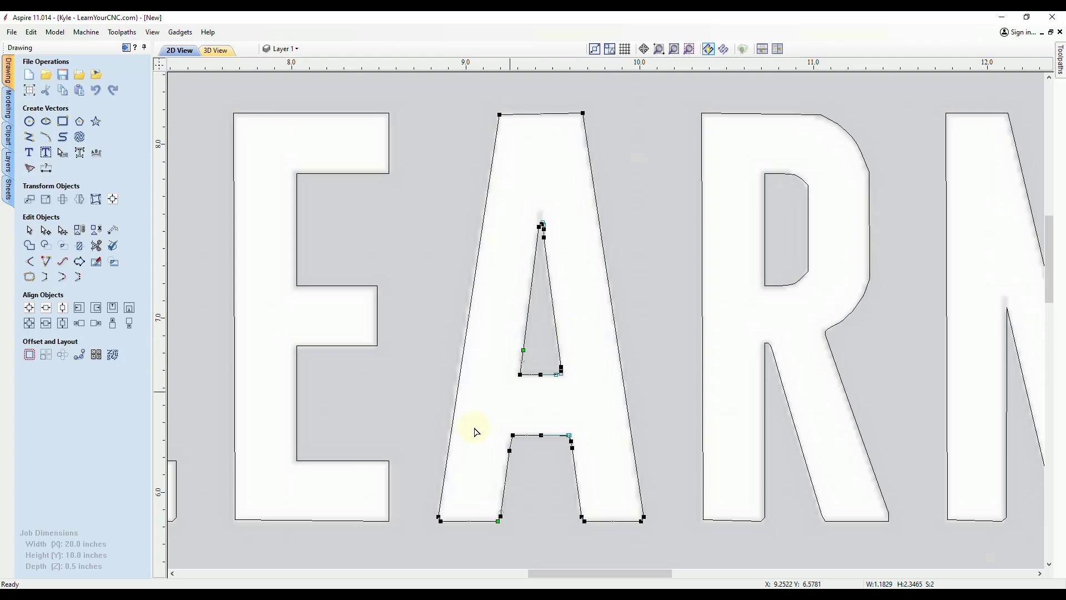
Trim away the short bevel diagonal at the A's bottom-left corner
scroll(440, 519, "up", 10)
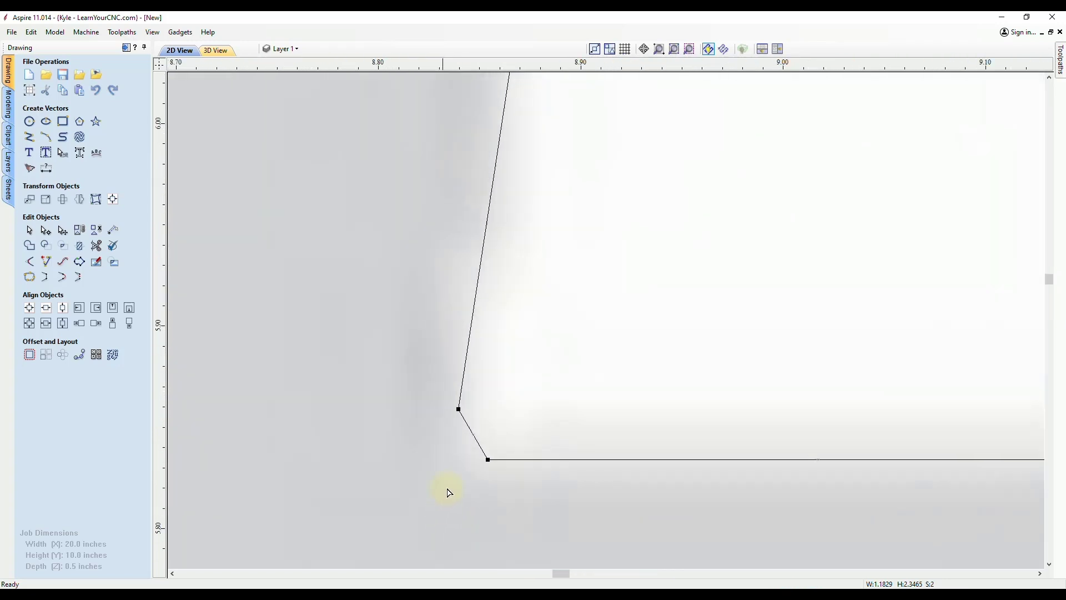
scroll(458, 404, "down", 1)
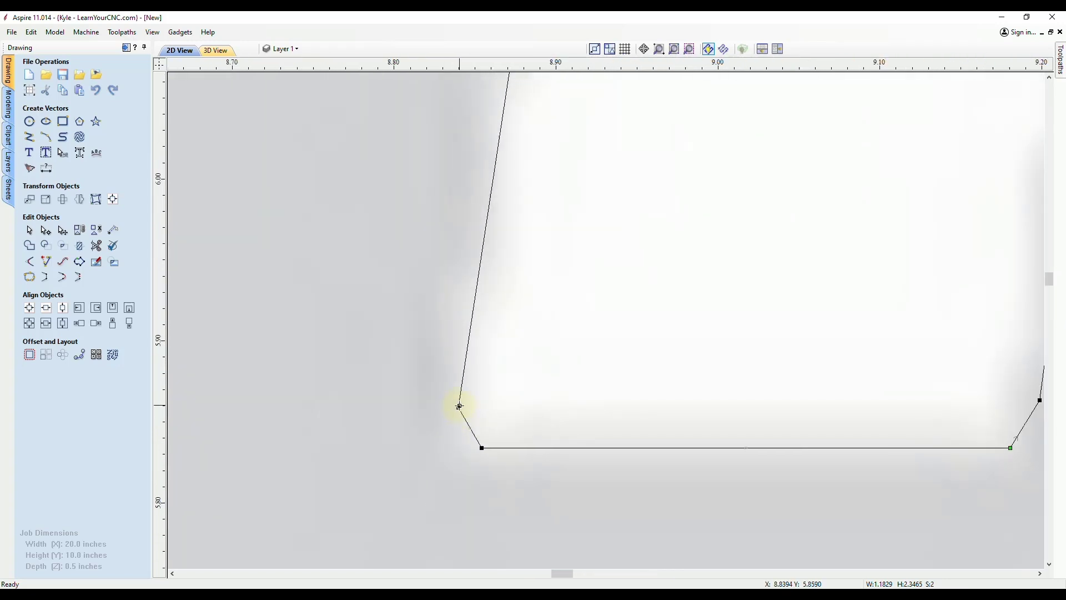
scroll(458, 407, "down", 4)
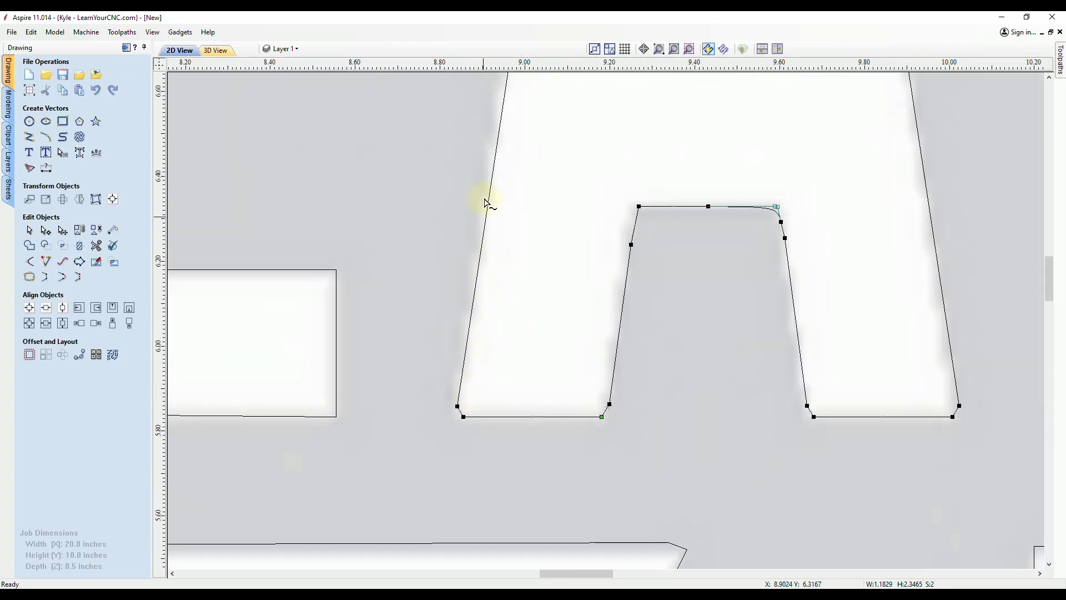
scroll(461, 415, "up", 6)
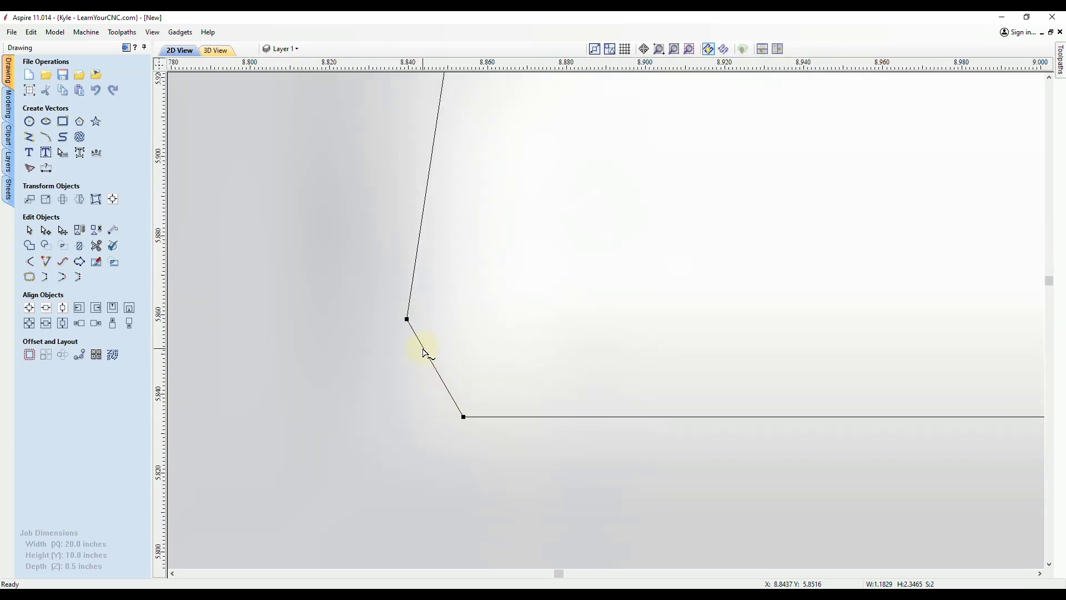
left_click(424, 351)
Bend the notch's top span into a curve, then undo the unwanted bend
scroll(422, 357, "down", 3)
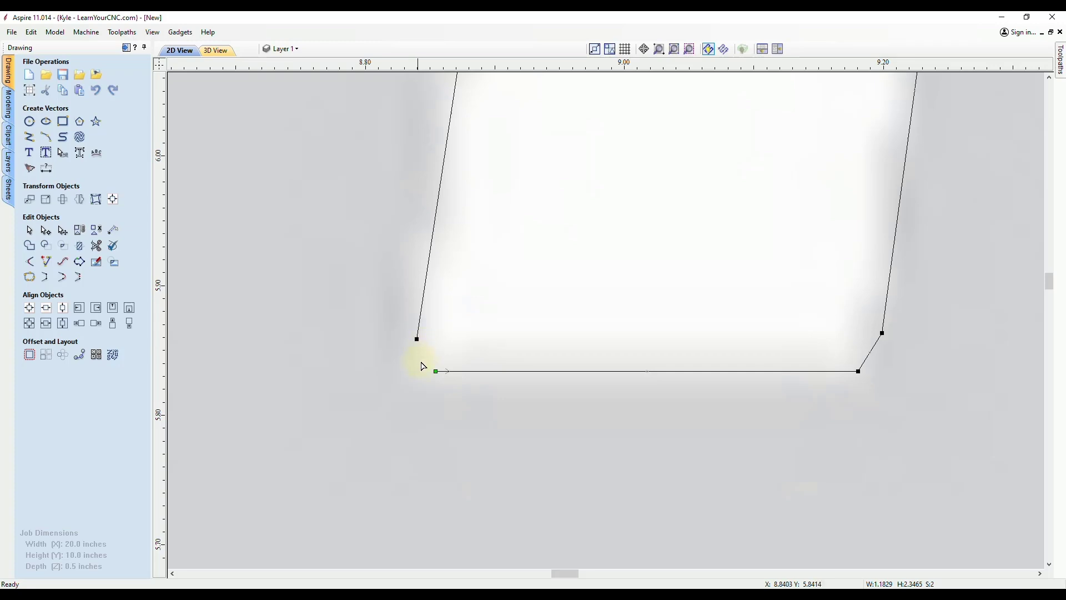
scroll(414, 359, "down", 3)
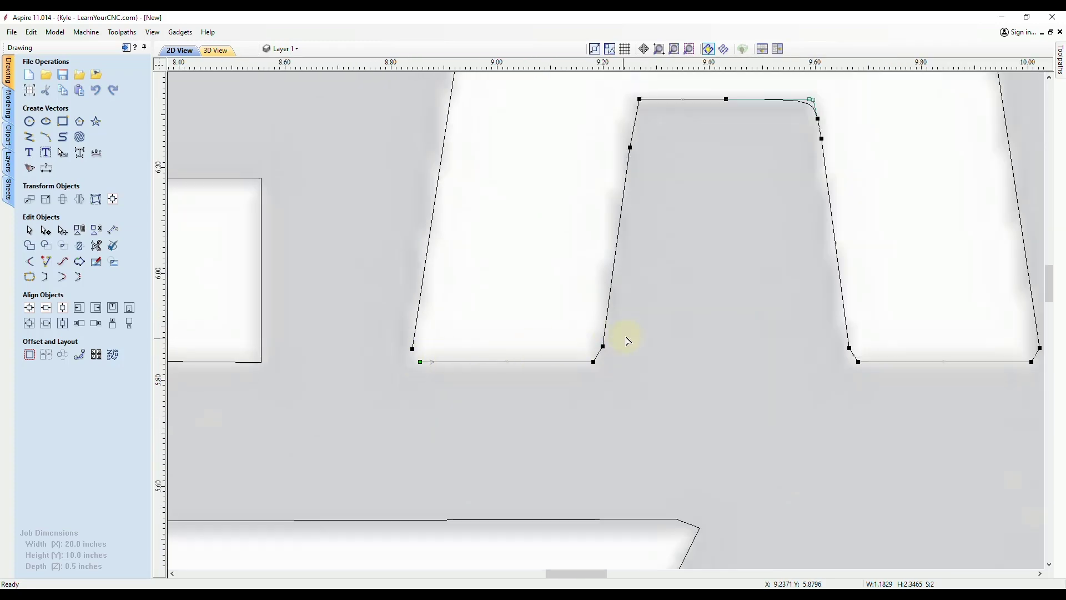
scroll(626, 339, "up", 3)
scroll(443, 473, "down", 3)
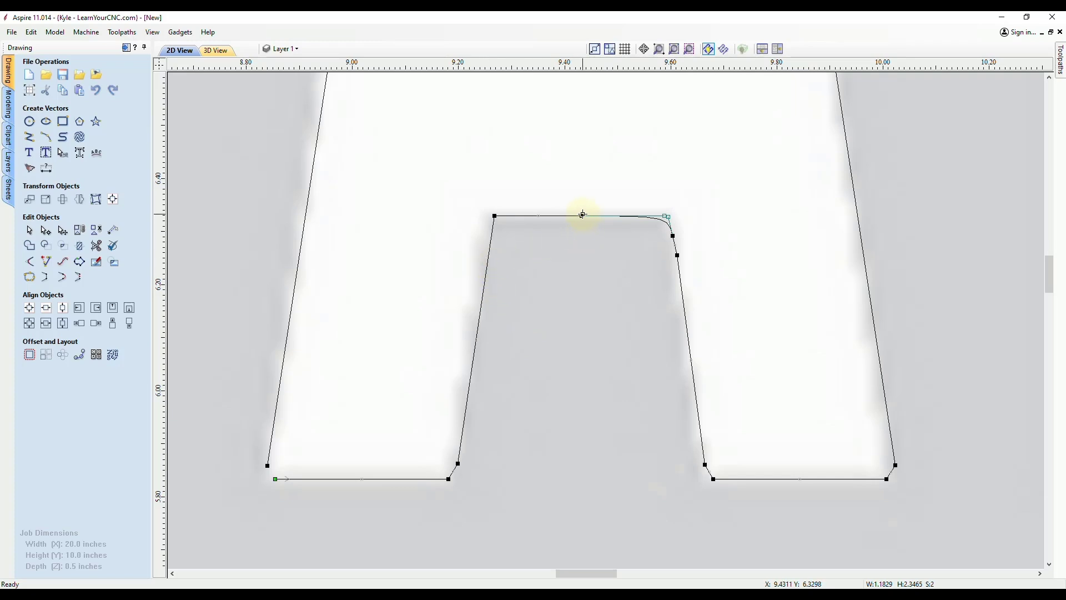
left_click_drag(583, 214, 641, 236)
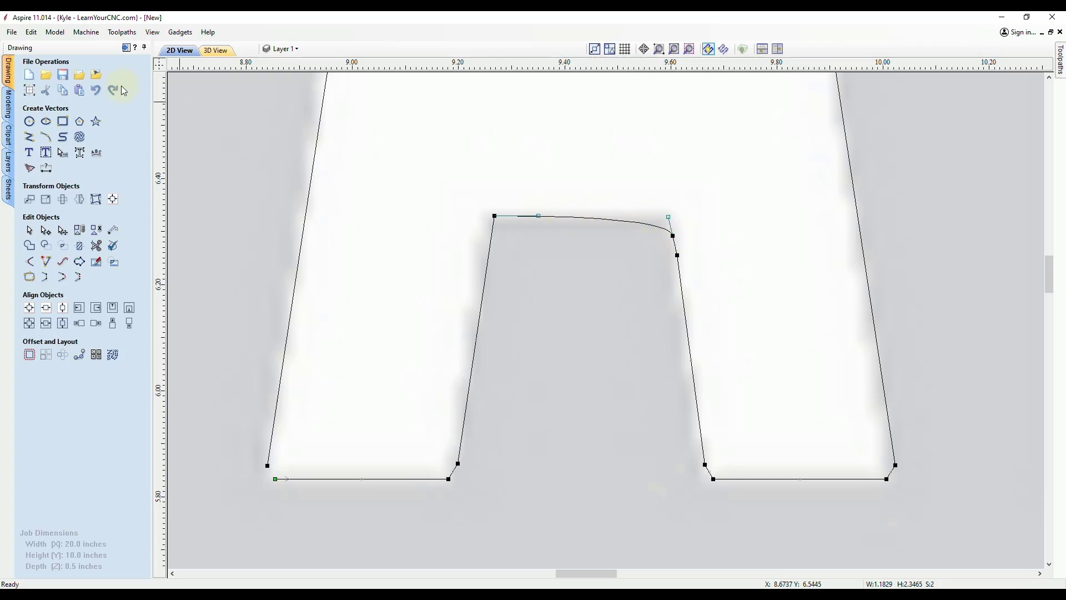
left_click(96, 90)
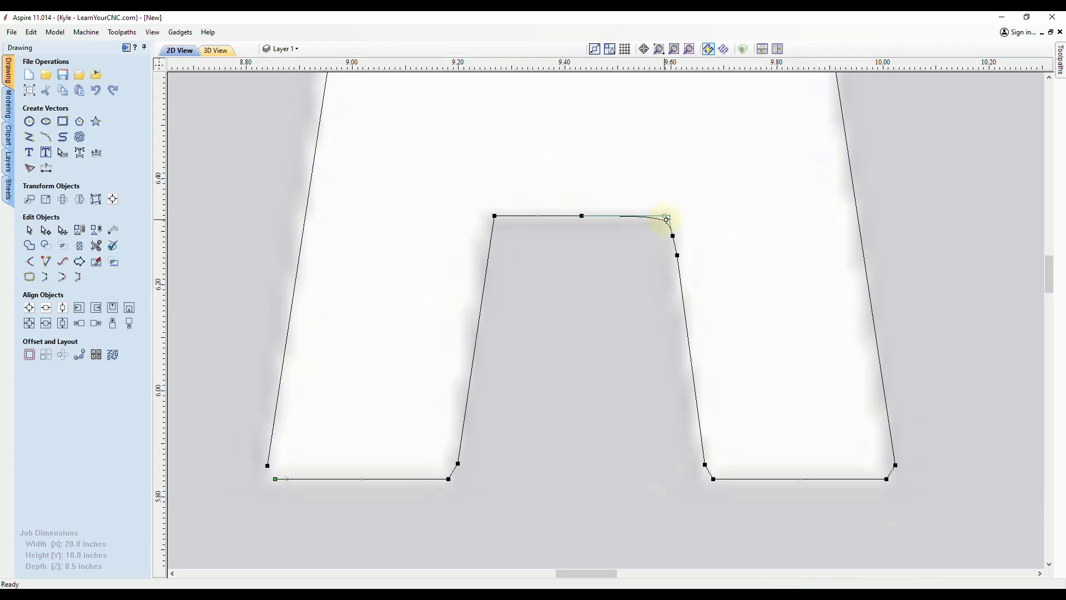
Delete the notch's rounded top-right corner span with D
scroll(667, 220, "up", 3)
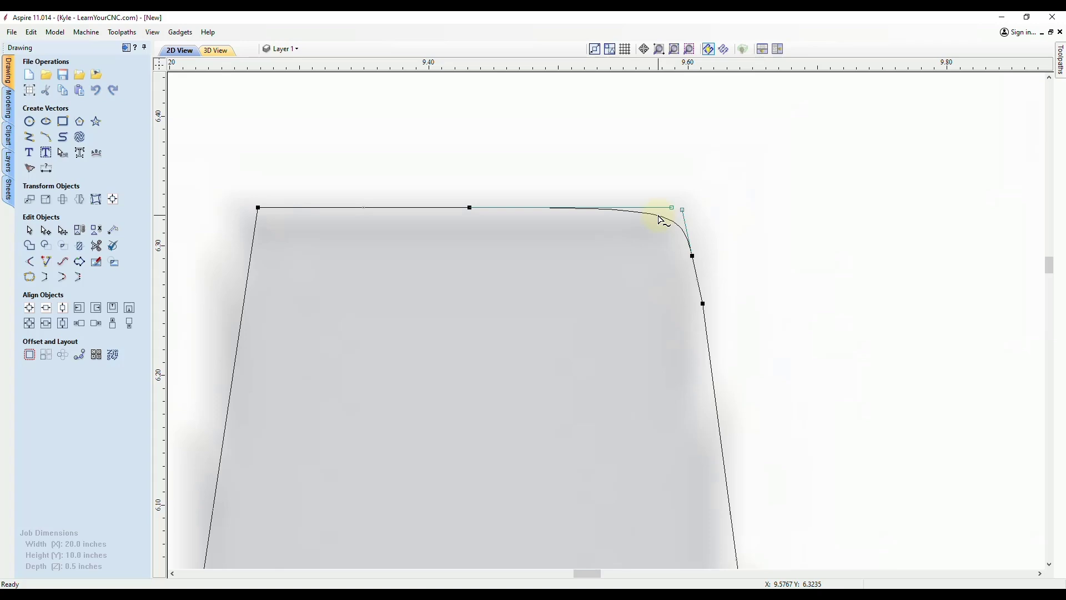
scroll(664, 221, "up", 1)
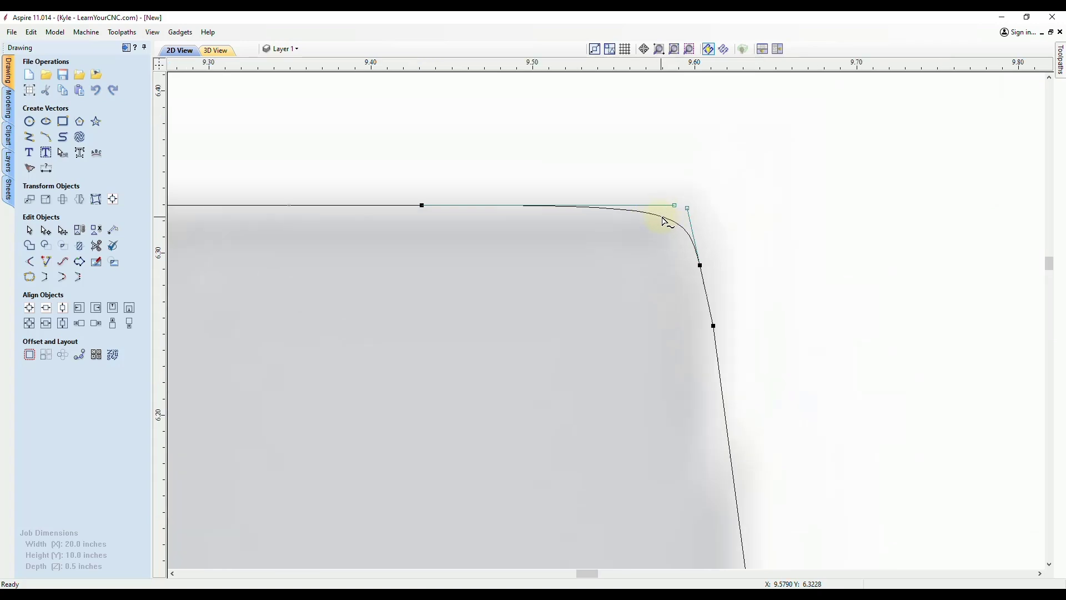
key("d")
Zoom in and out to inspect the cleaned-up letter A outline
scroll(672, 214, "down", 2)
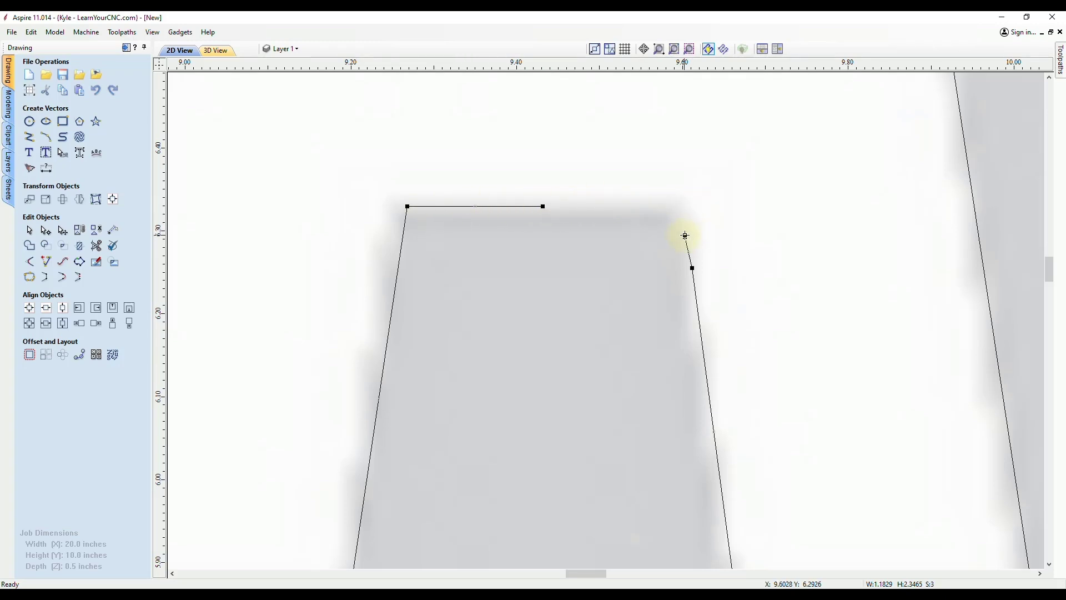
scroll(685, 236, "down", 2)
scroll(662, 194, "up", 1)
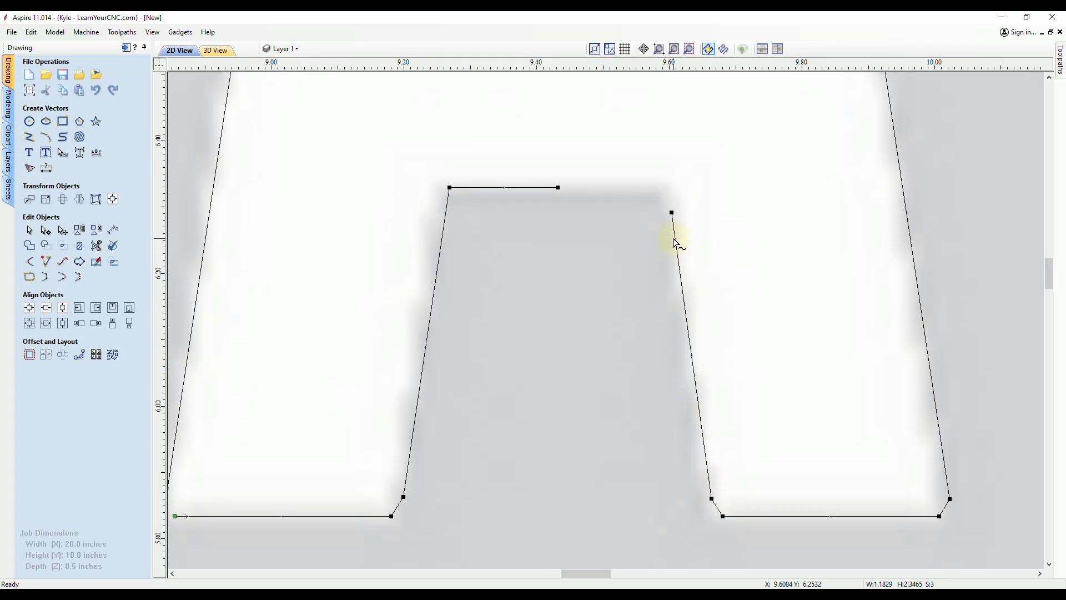
scroll(675, 224, "down", 1)
scroll(675, 225, "down", 1)
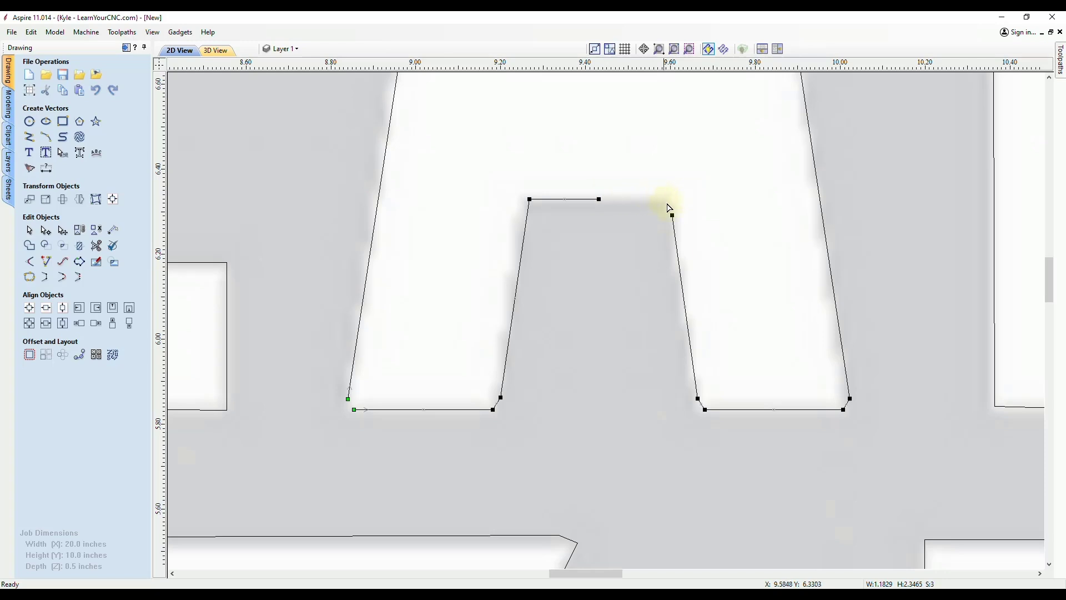
scroll(503, 421, "up", 3)
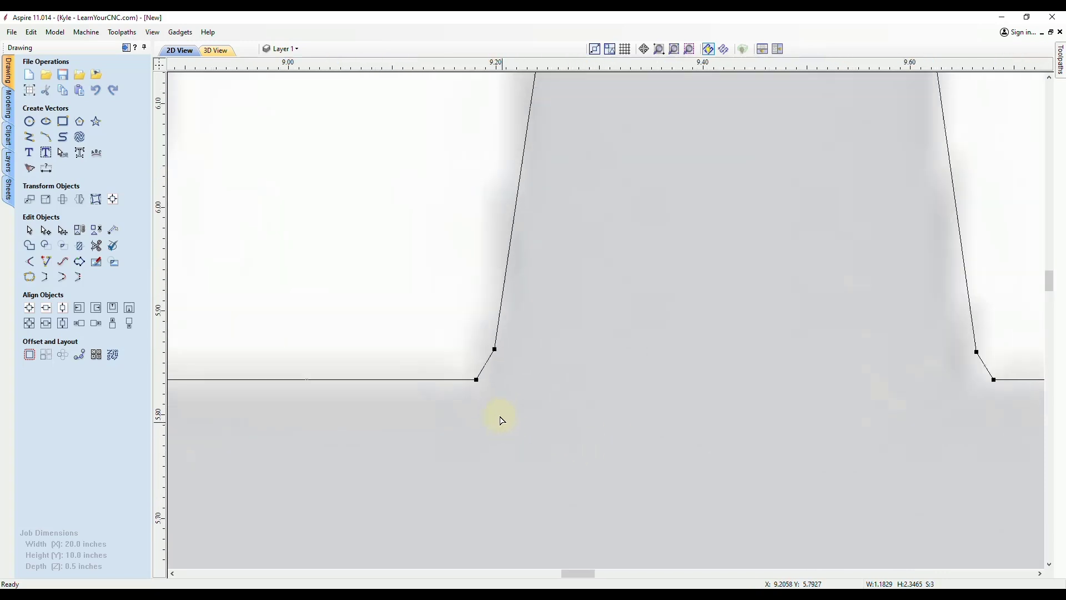
scroll(503, 420, "up", 2)
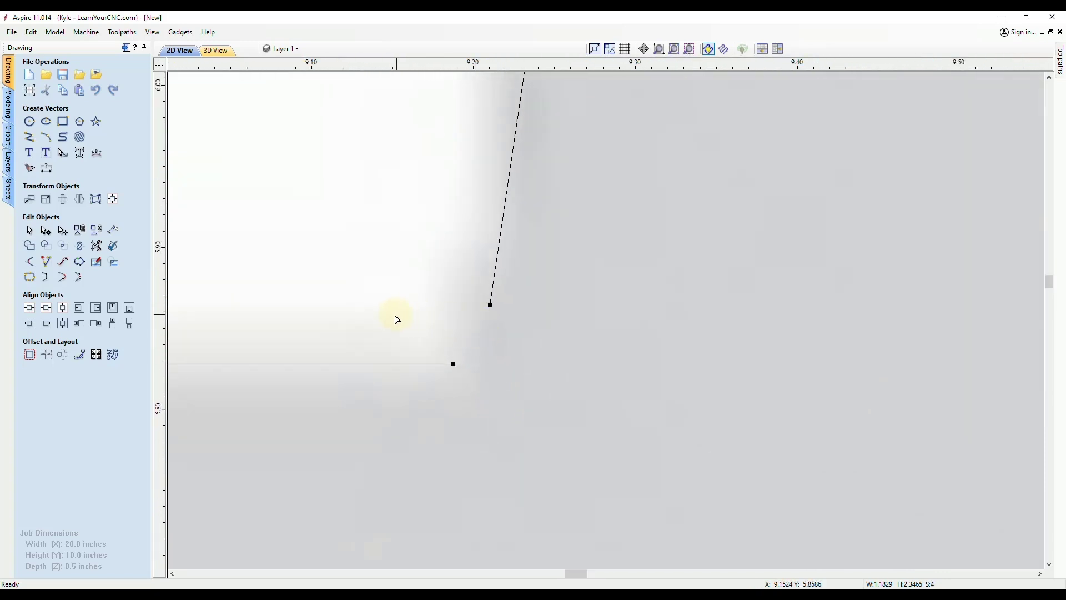
scroll(398, 316, "down", 3)
scroll(733, 316, "up", 4)
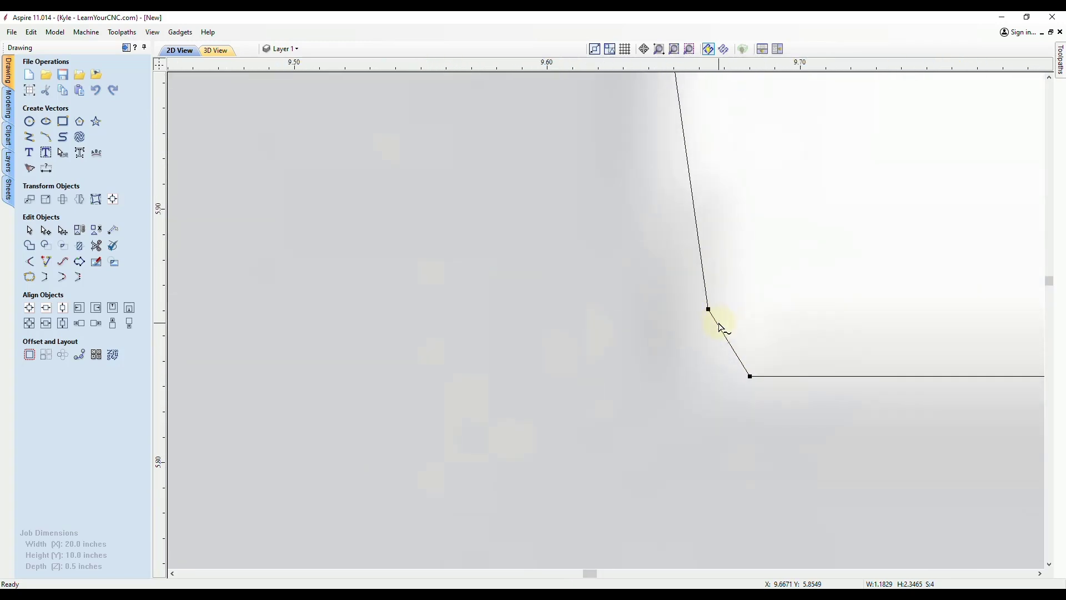
scroll(611, 403, "down", 5)
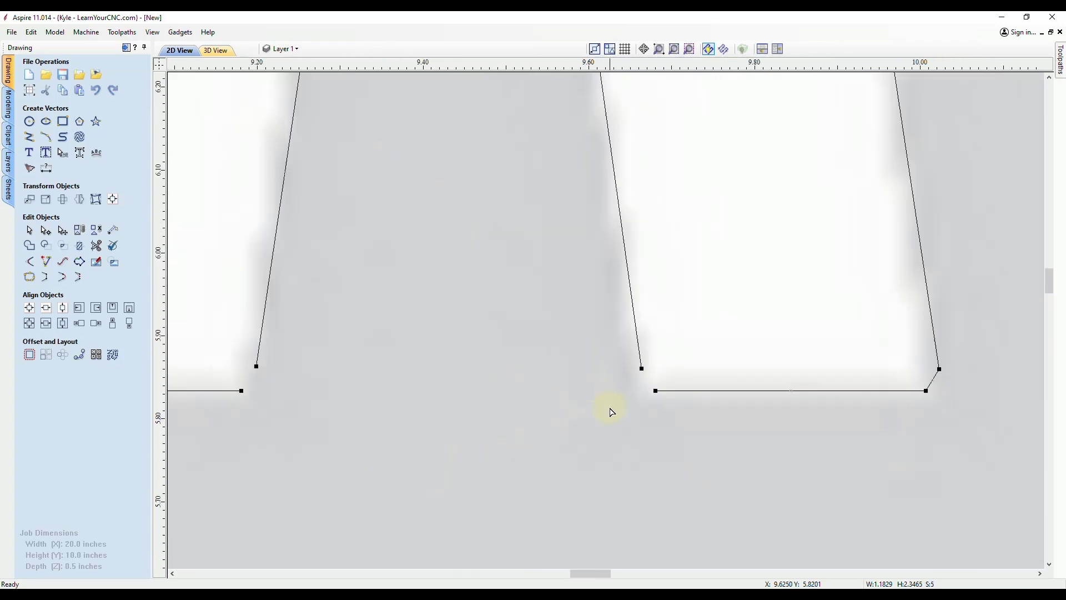
scroll(610, 427, "down", 2)
Try deleting and moving the A's lower-right corner node, then undo both edits
scroll(664, 424, "up", 4)
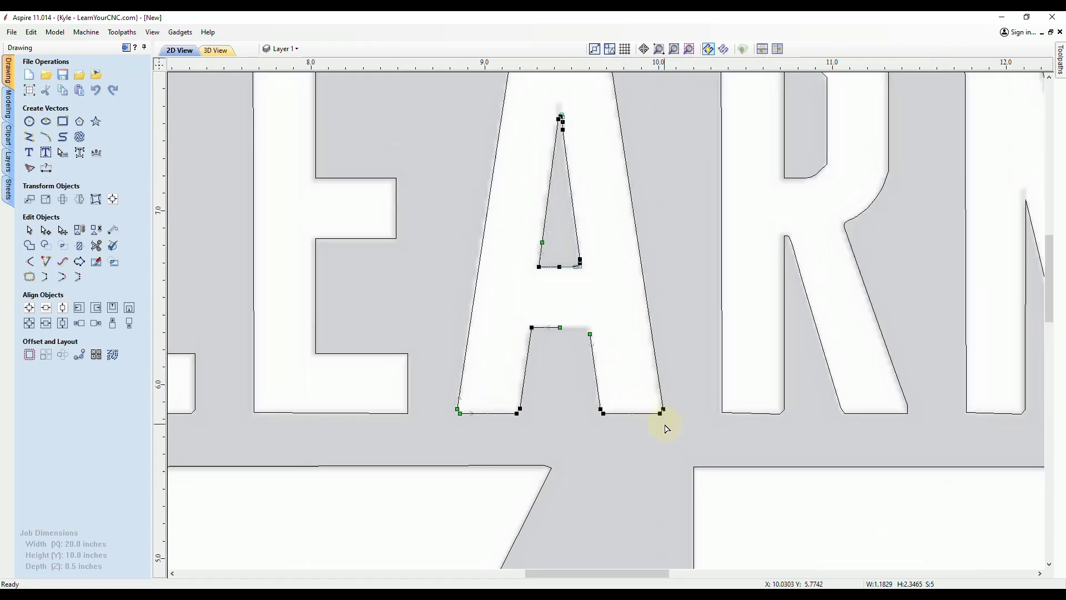
scroll(662, 395, "up", 2)
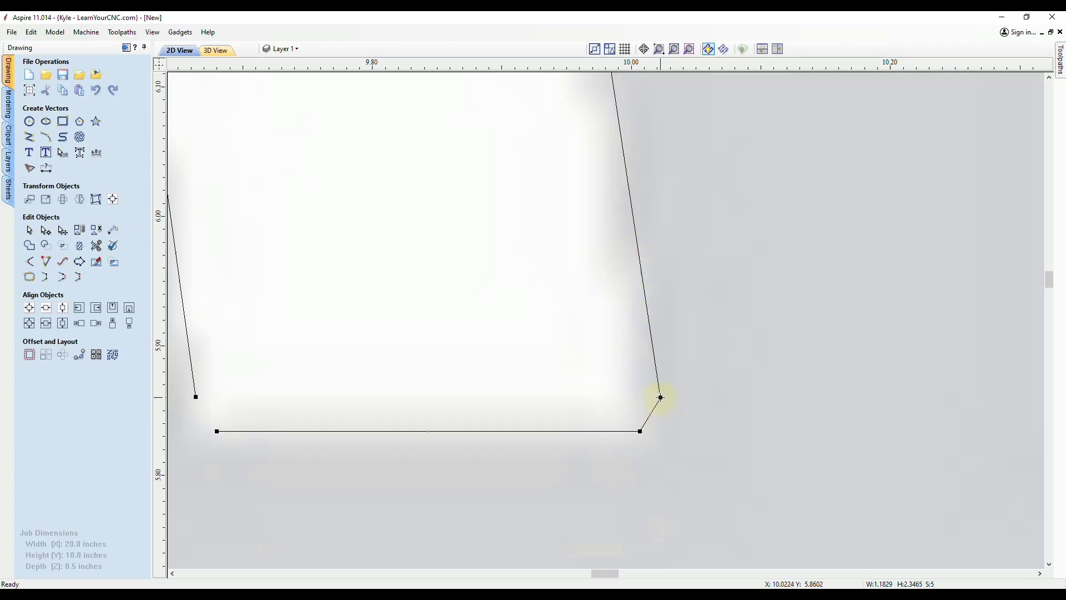
key("d")
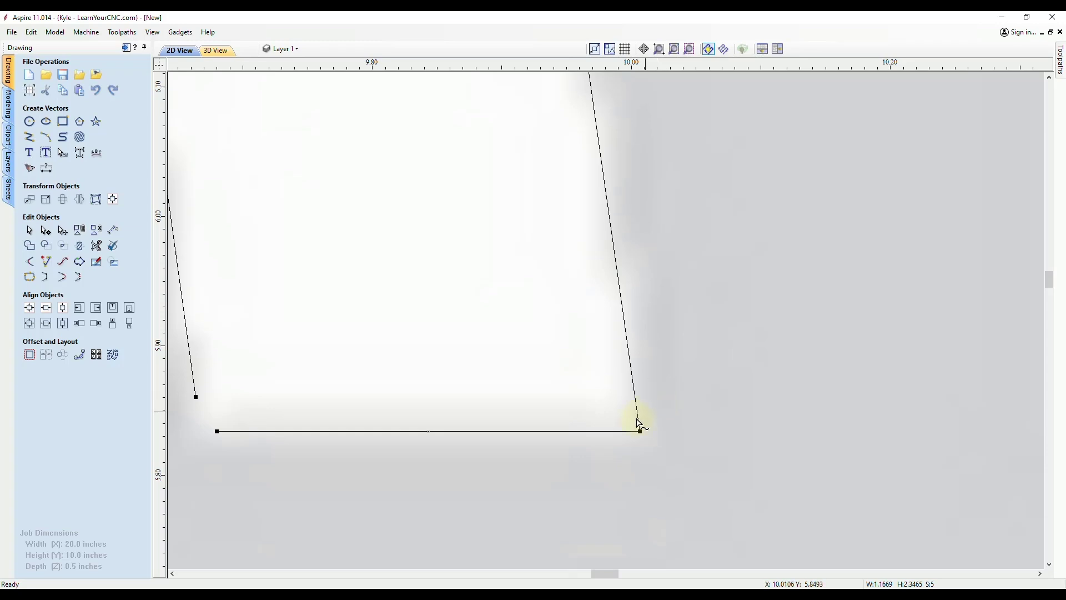
scroll(641, 433, "down", 5)
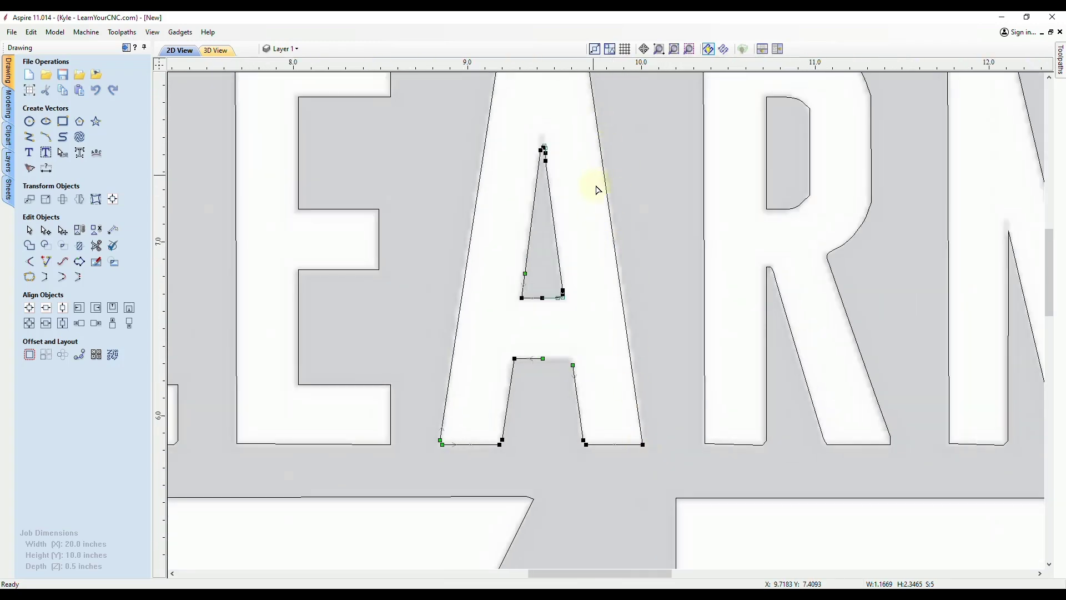
scroll(644, 444, "up", 3)
scroll(650, 457, "up", 2)
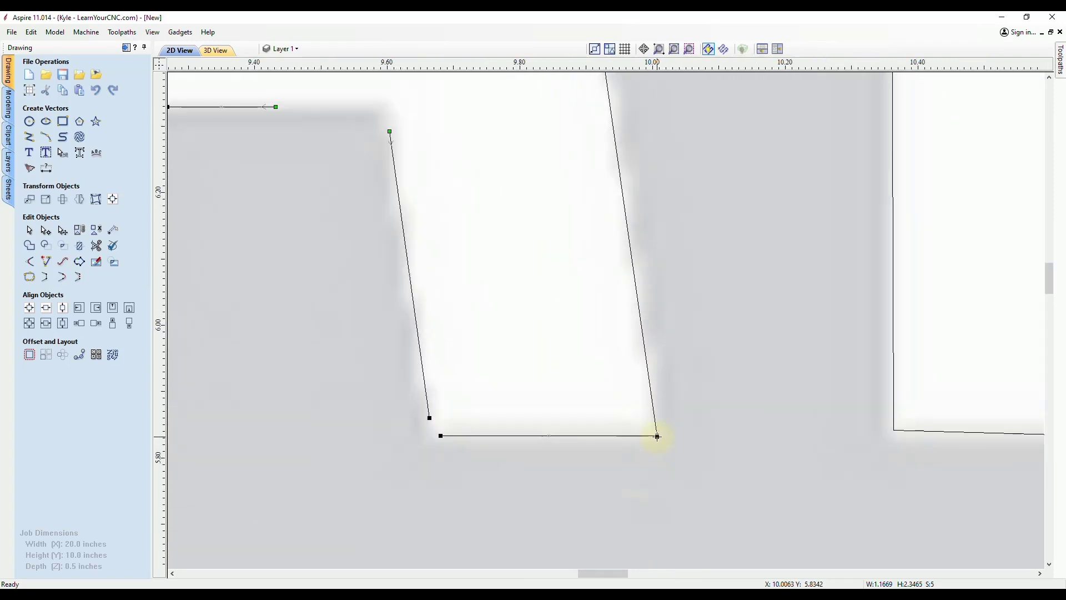
left_click_drag(657, 436, 673, 437)
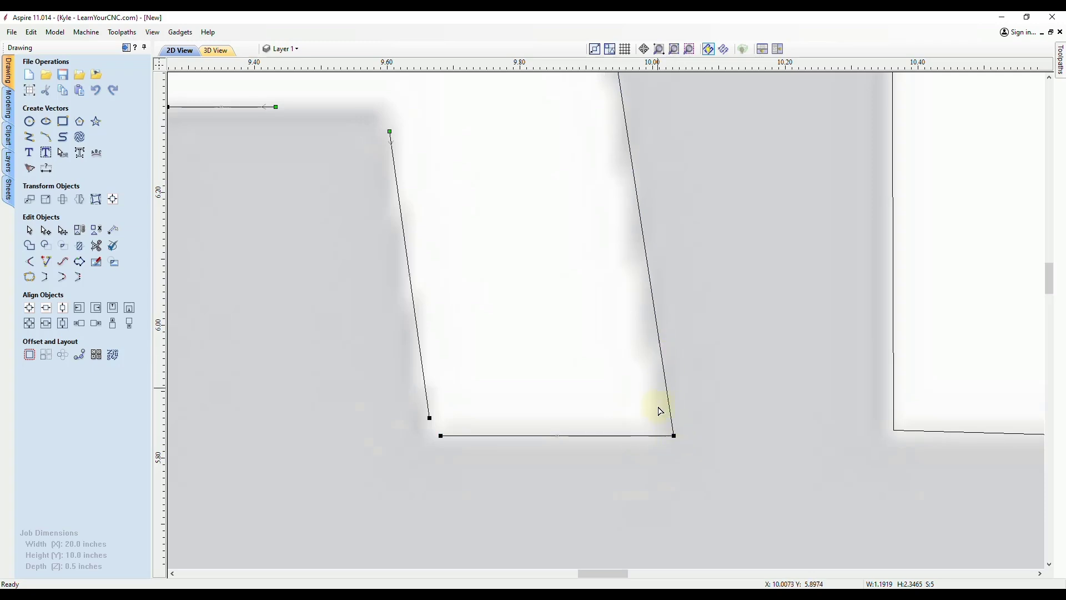
scroll(661, 422, "down", 3)
scroll(662, 423, "down", 3)
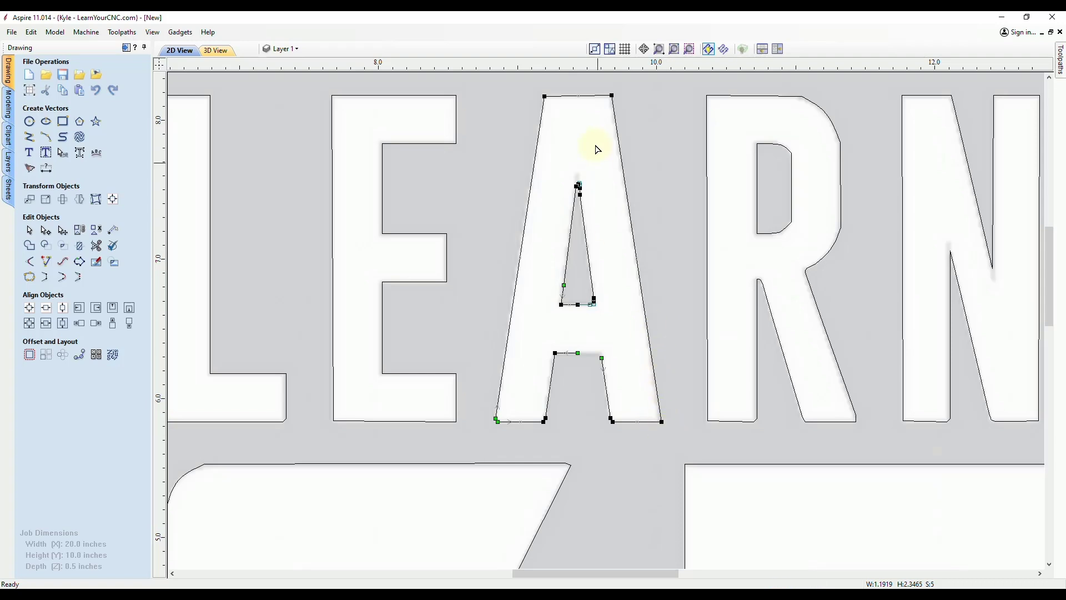
scroll(662, 421, "up", 1)
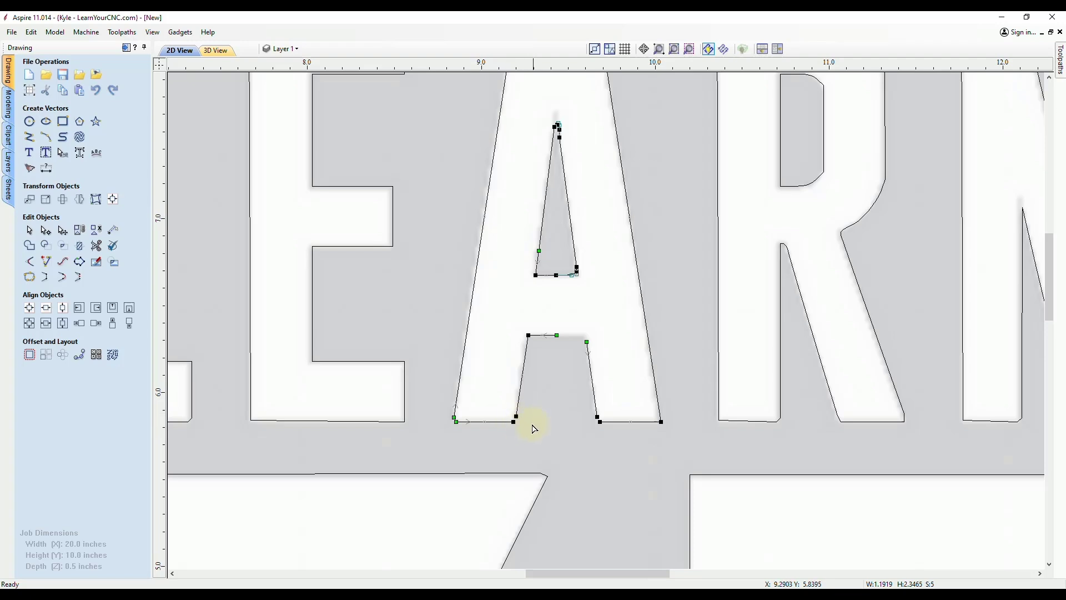
scroll(596, 417, "up", 1)
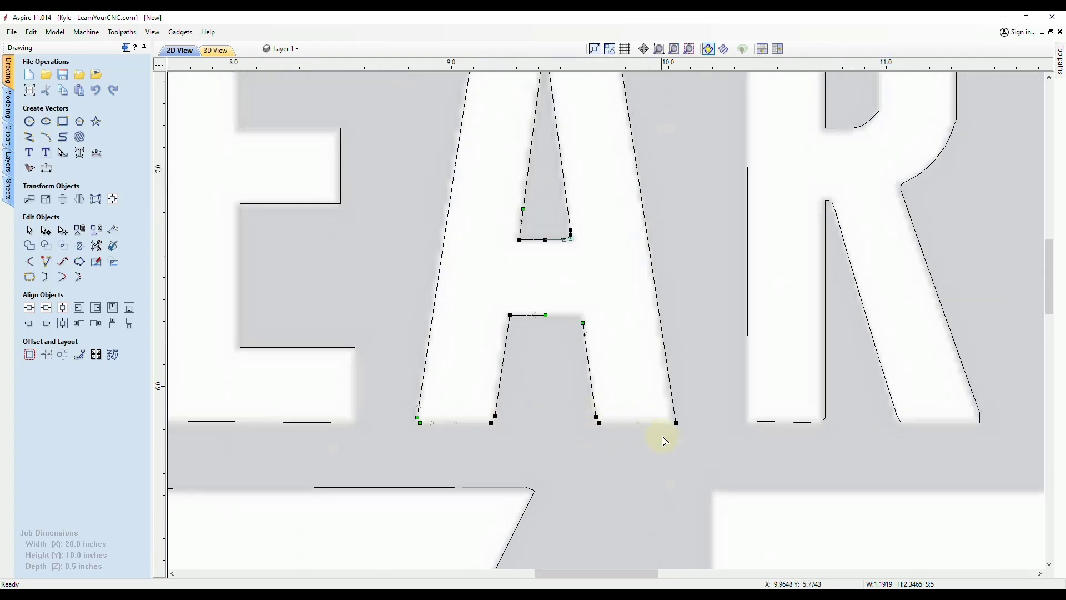
scroll(675, 420, "up", 2)
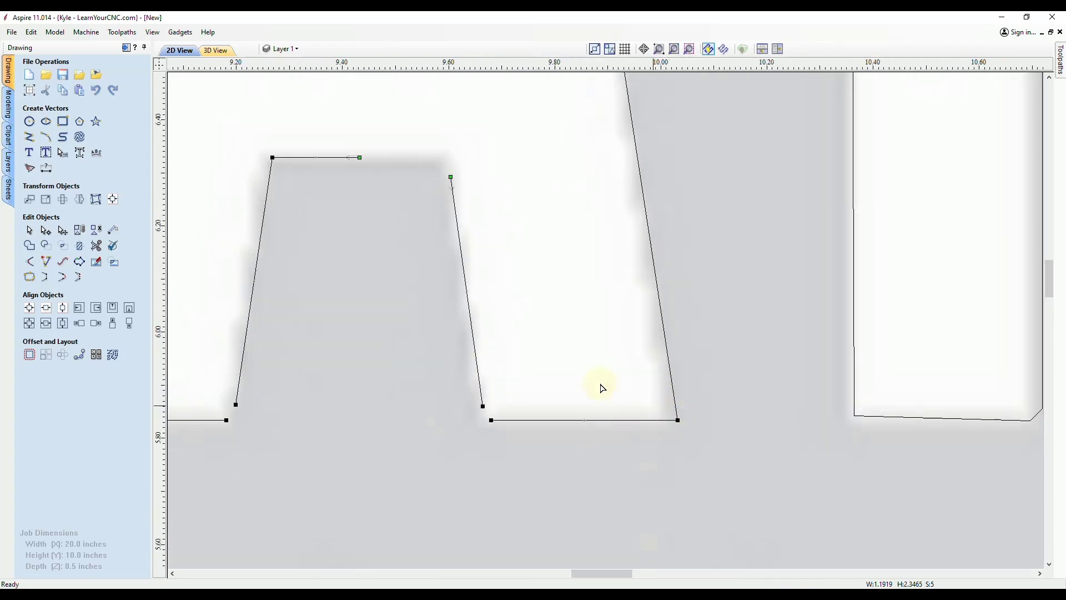
left_click(97, 92)
left_click(98, 92)
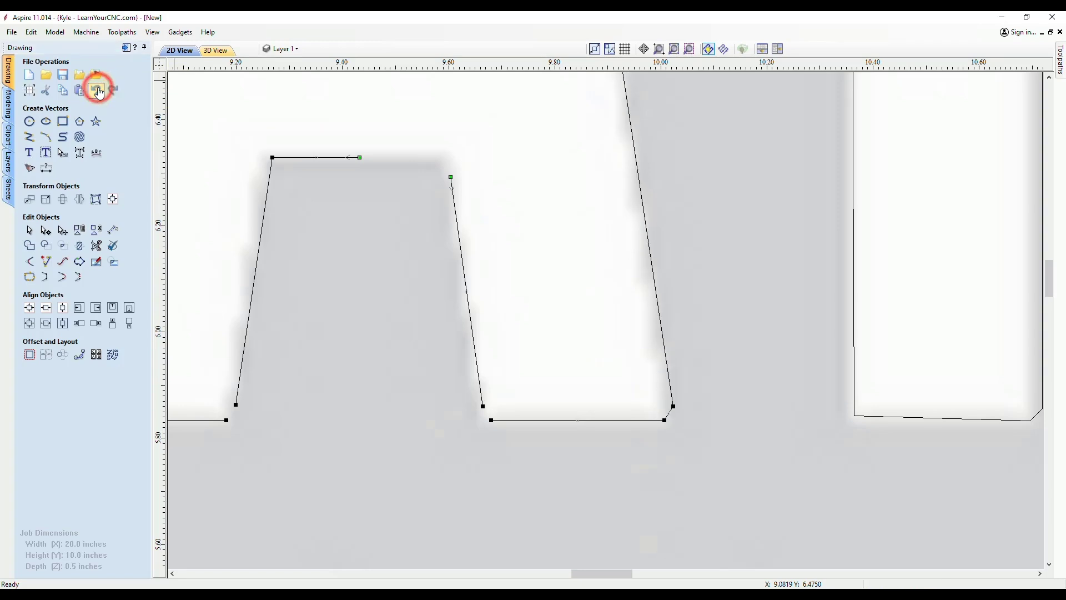
Delete the diagonal chamfer span at the A's corner
scroll(672, 409, "up", 3)
scroll(674, 407, "up", 2)
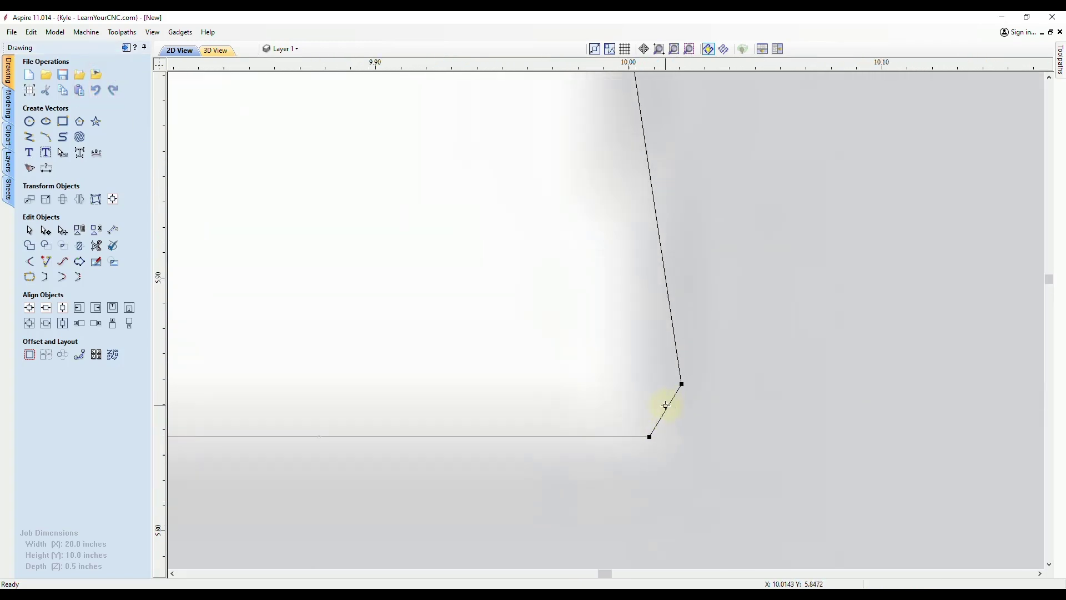
key("d")
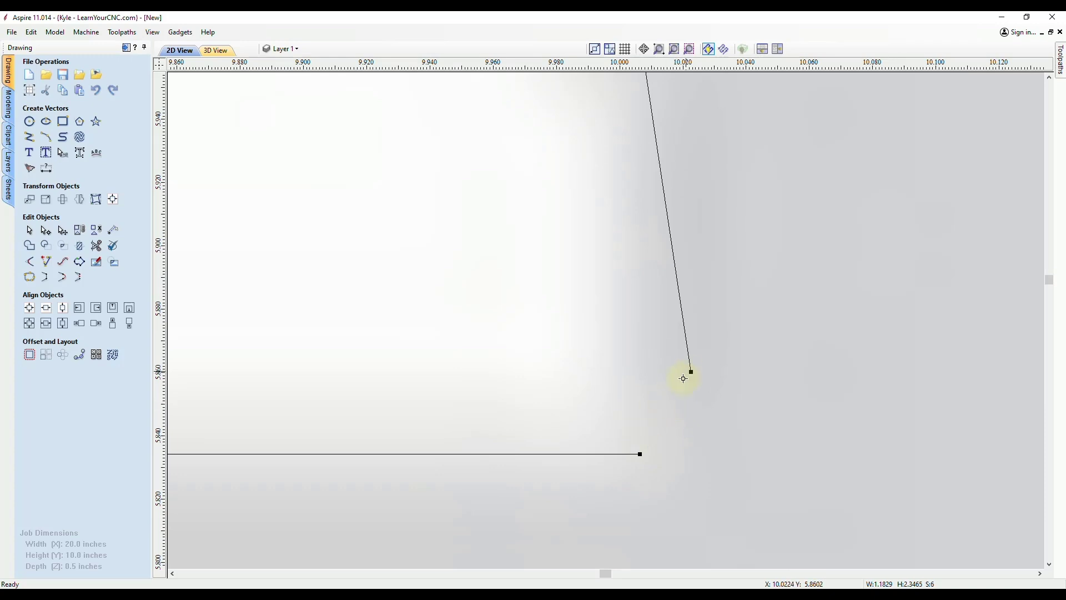
scroll(704, 465, "down", 3)
scroll(716, 447, "down", 5)
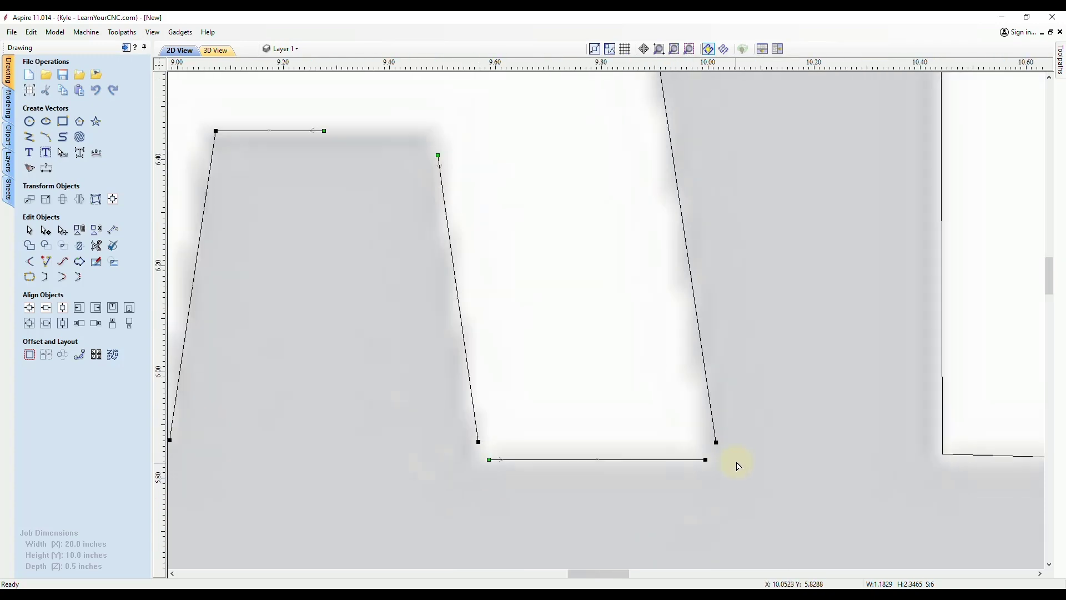
Delete the curved apex span of the A's inner triangle
scroll(616, 156, "up", 5)
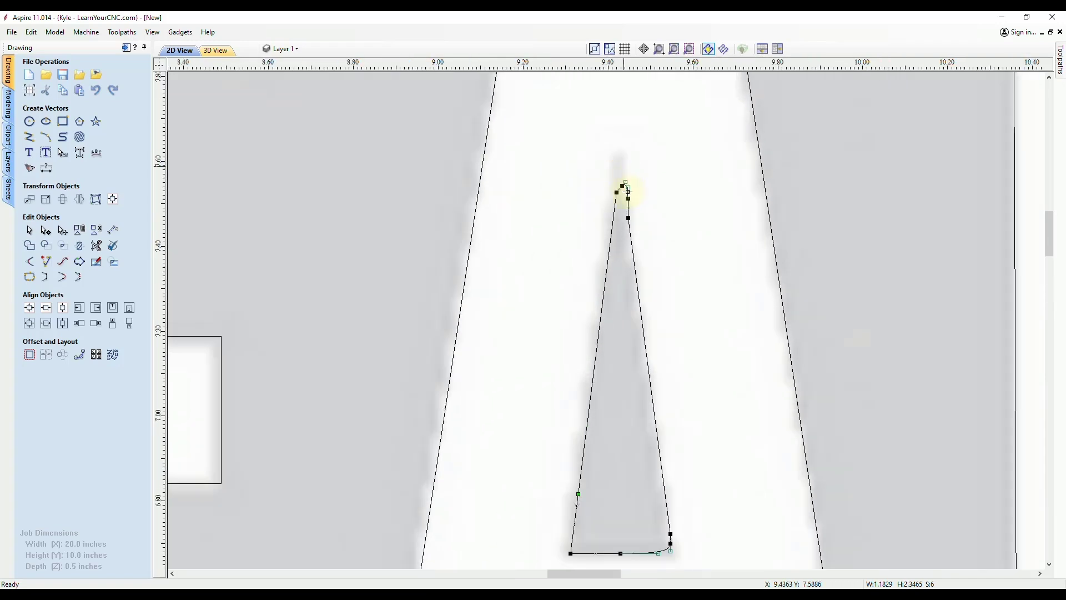
scroll(611, 211, "up", 1)
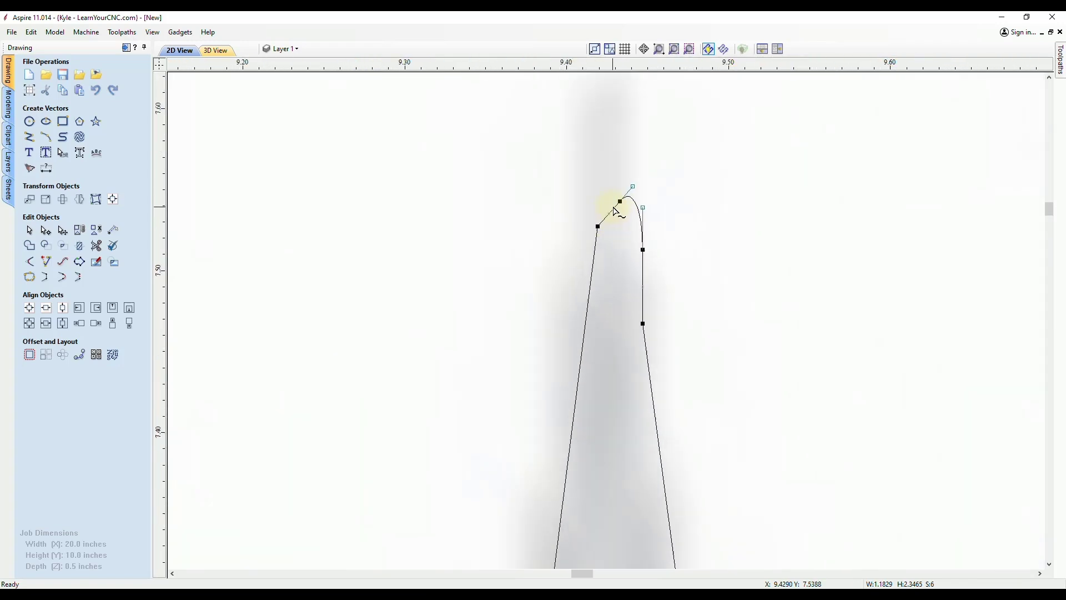
key("Delete")
key("Delete")
scroll(624, 190, "down", 2)
scroll(613, 126, "down", 4)
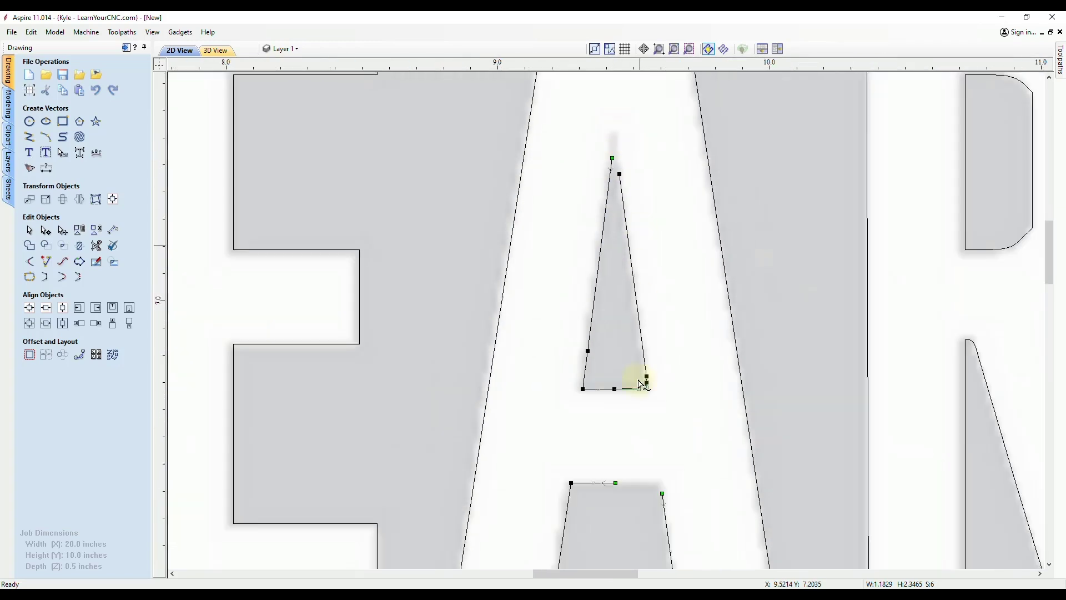
Remove the inner triangle's curved bottom-right span, leaving that corner open
scroll(614, 381, "up", 4)
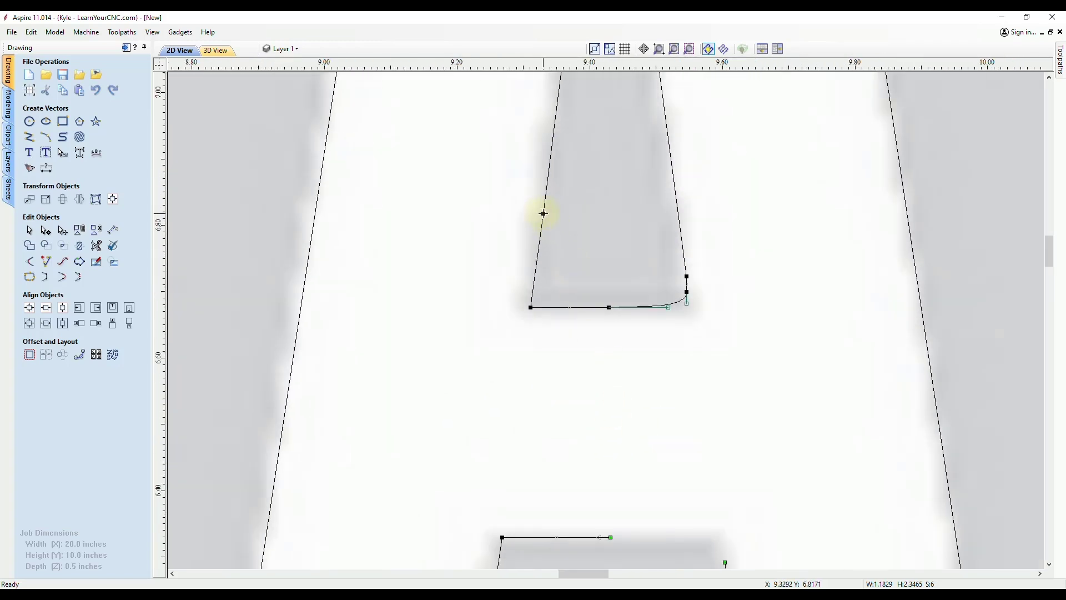
scroll(683, 279, "up", 1)
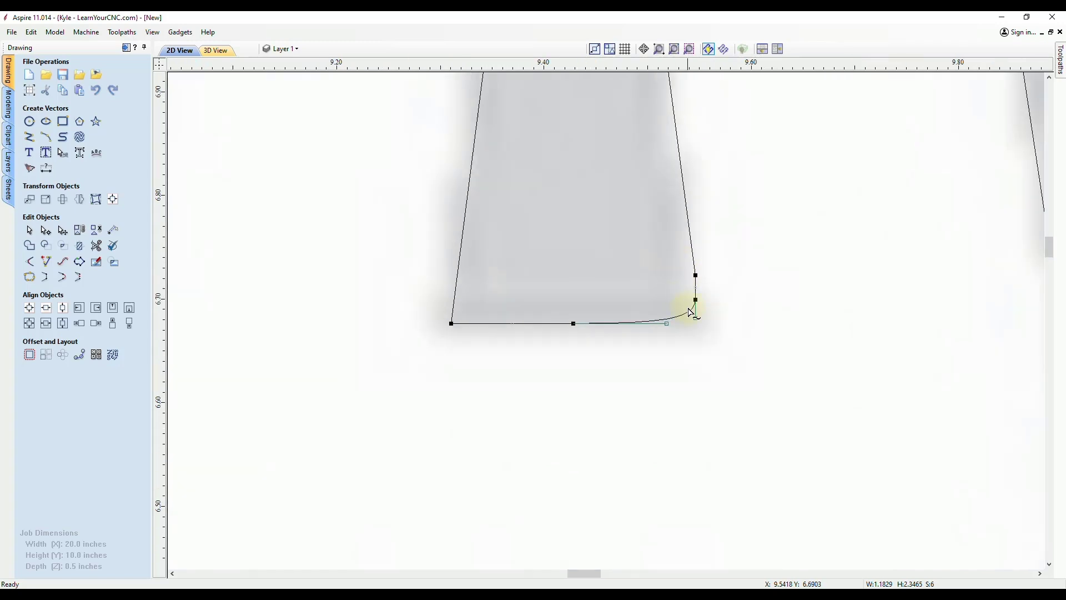
left_click(684, 317)
scroll(695, 303, "down", 2)
scroll(643, 362, "down", 2)
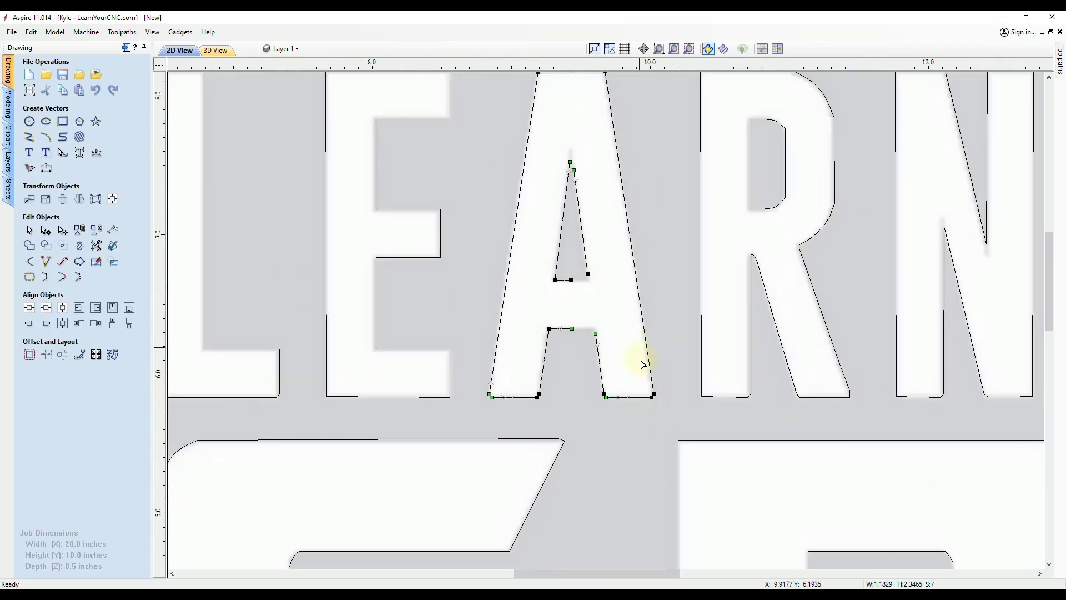
scroll(596, 286, "up", 3)
scroll(624, 348, "down", 1)
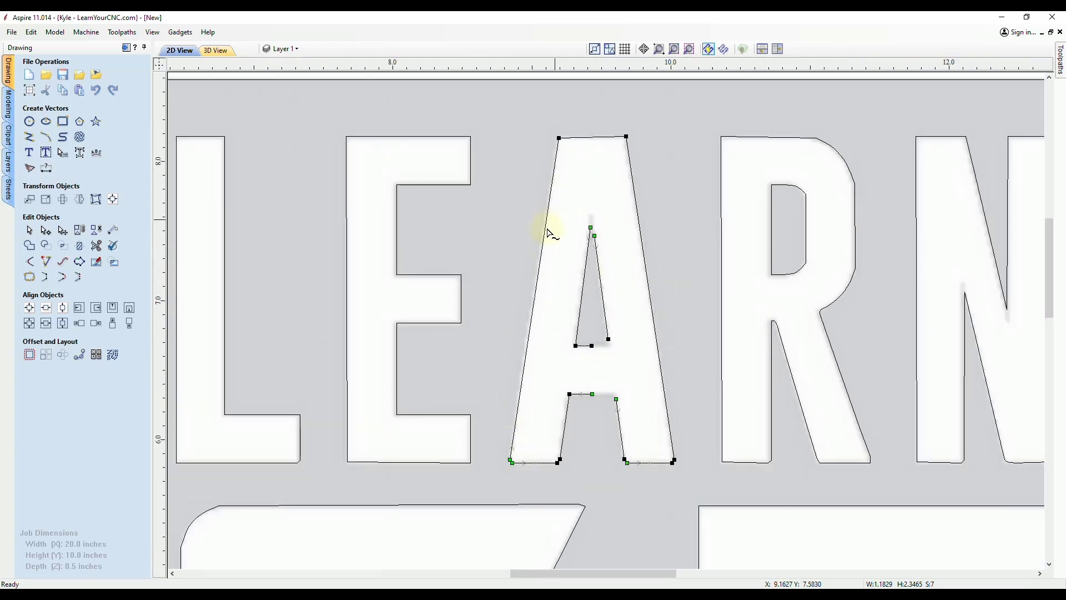
scroll(506, 448, "up", 2)
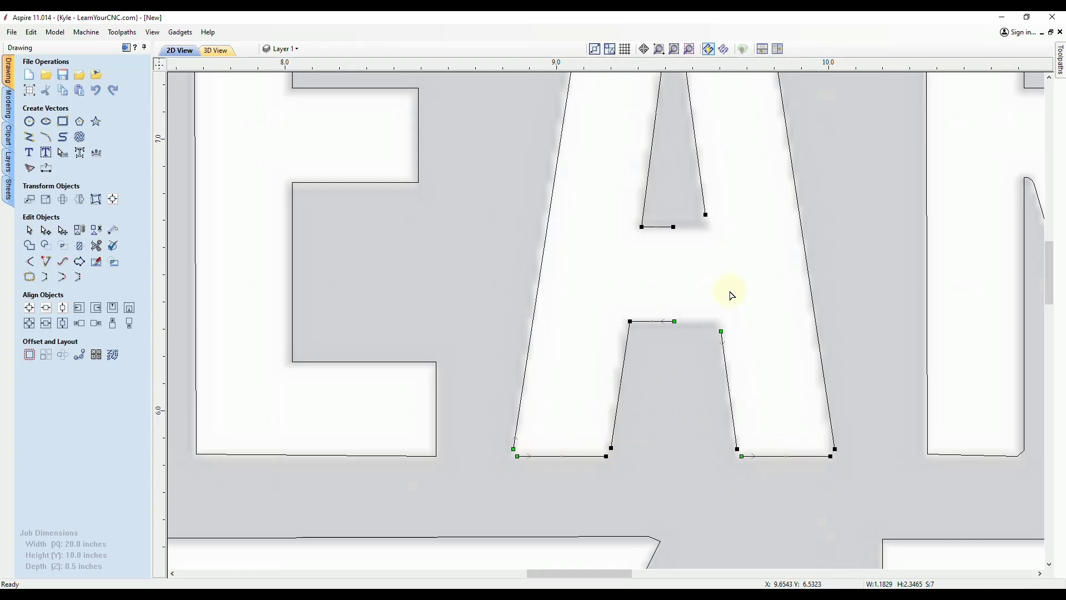
scroll(733, 311, "down", 1)
scroll(695, 222, "down", 1)
scroll(704, 249, "up", 1)
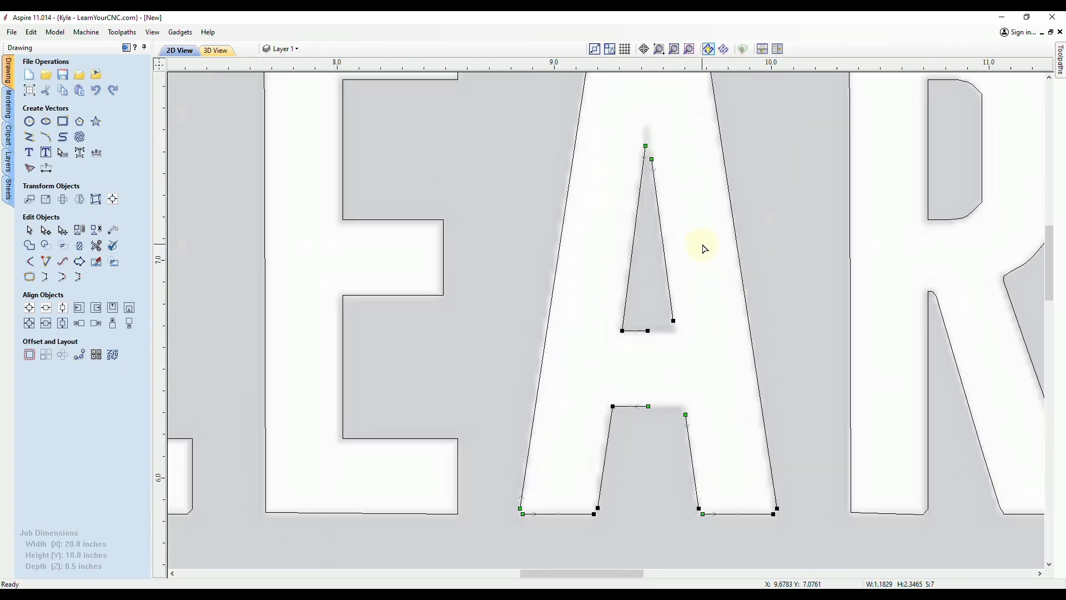
scroll(673, 257, "down", 1)
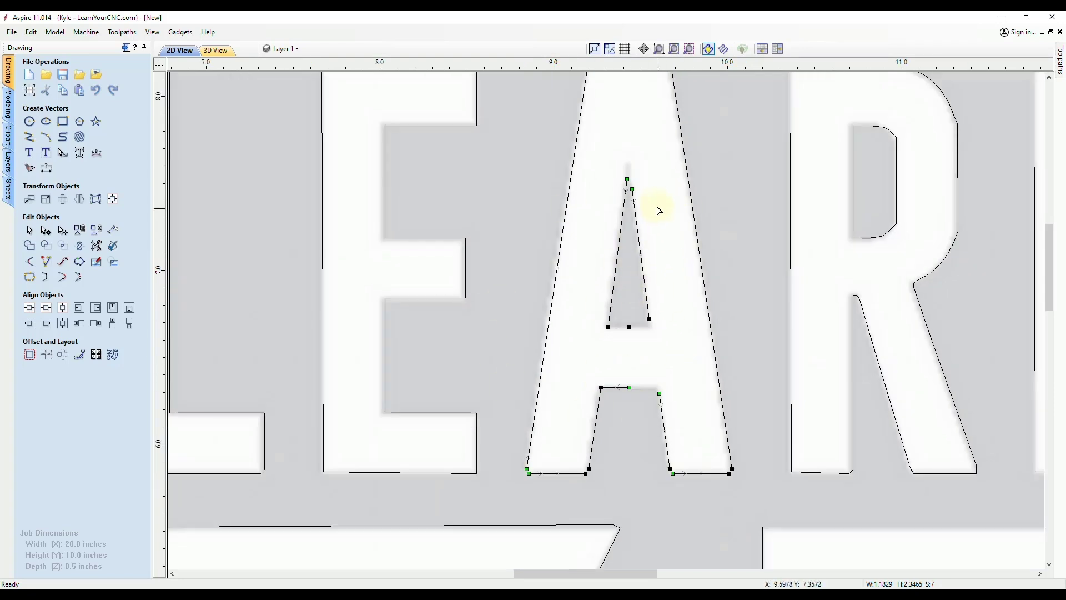
Place a horizontal guide at the A's top-left node and snap the top-right node onto it
scroll(656, 211, "up", 1)
scroll(652, 203, "up", 1)
scroll(633, 223, "up", 3)
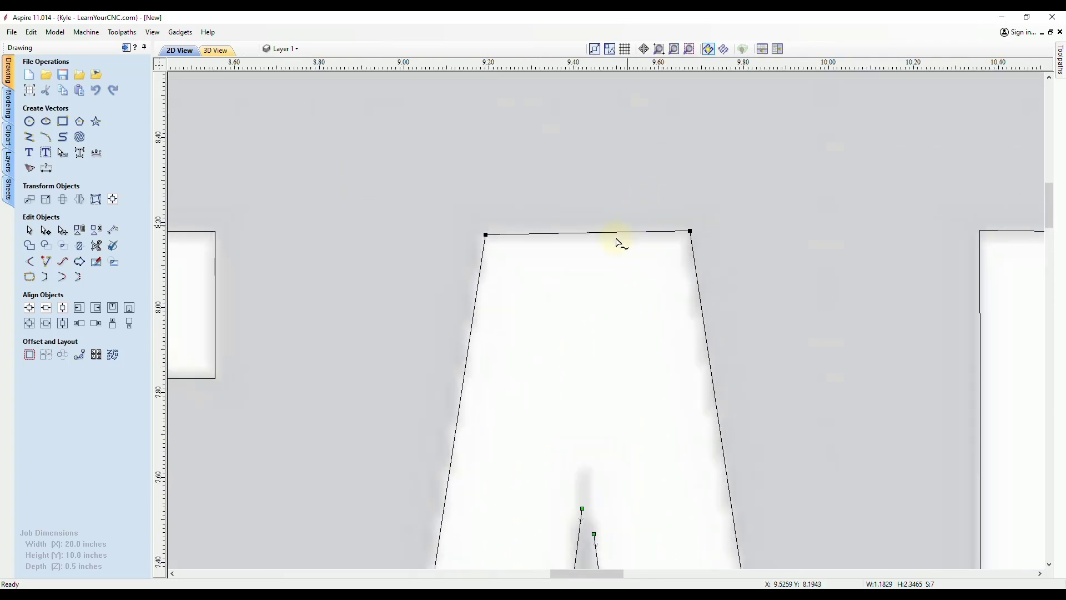
scroll(470, 236, "up", 1)
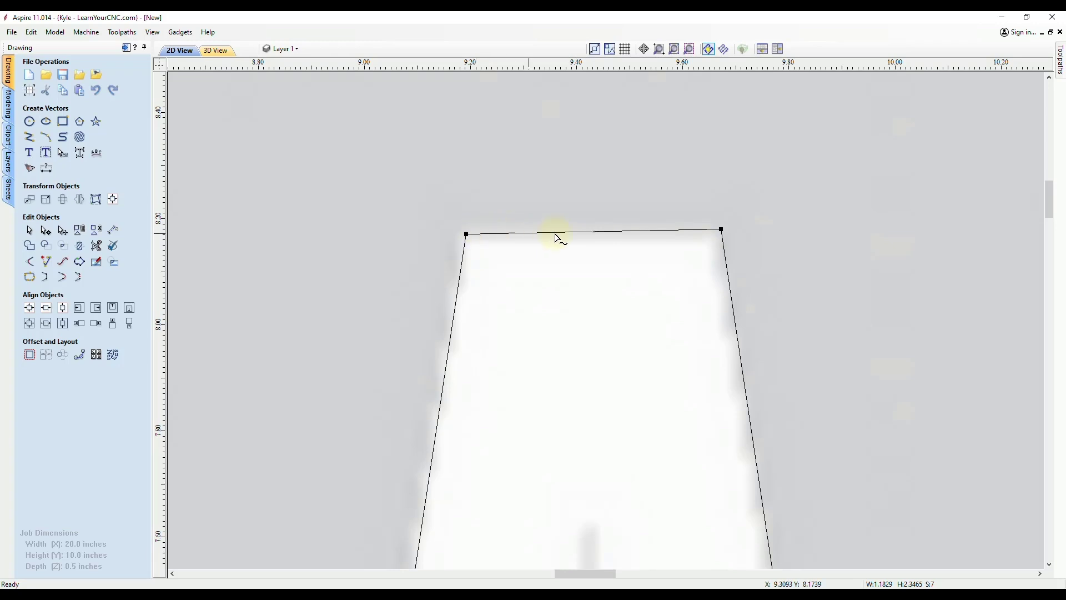
scroll(688, 244, "up", 2)
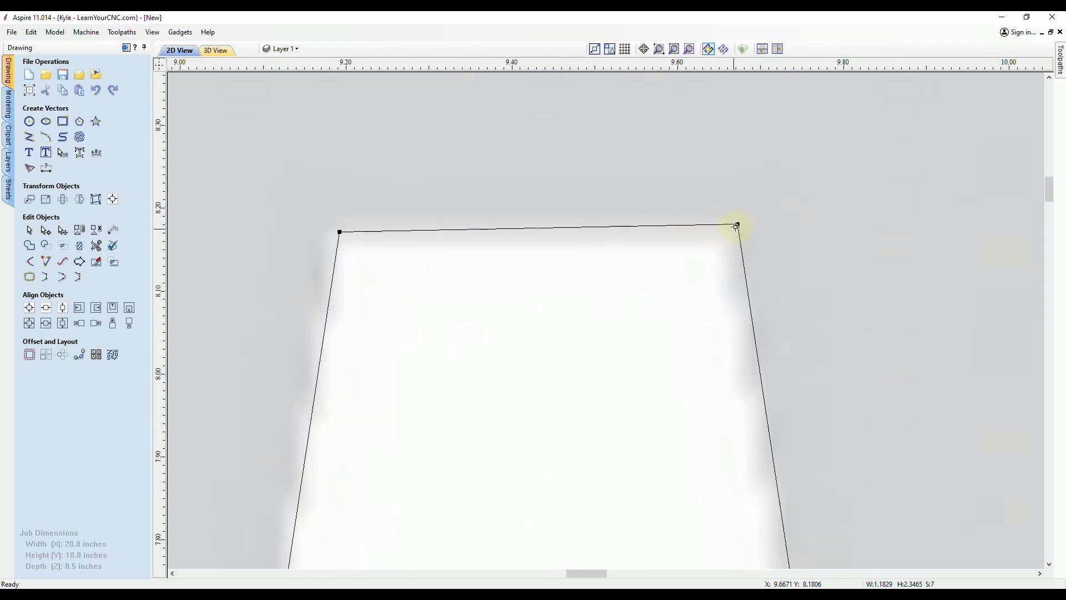
left_click_drag(738, 225, 739, 229)
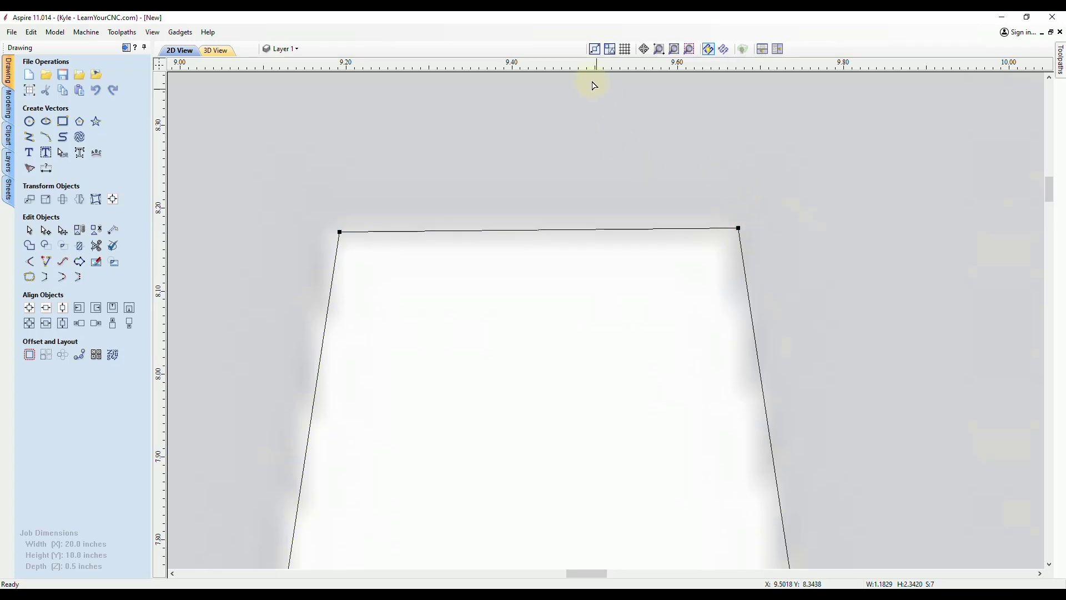
left_click_drag(583, 65, 339, 231)
scroll(741, 222, "up", 2)
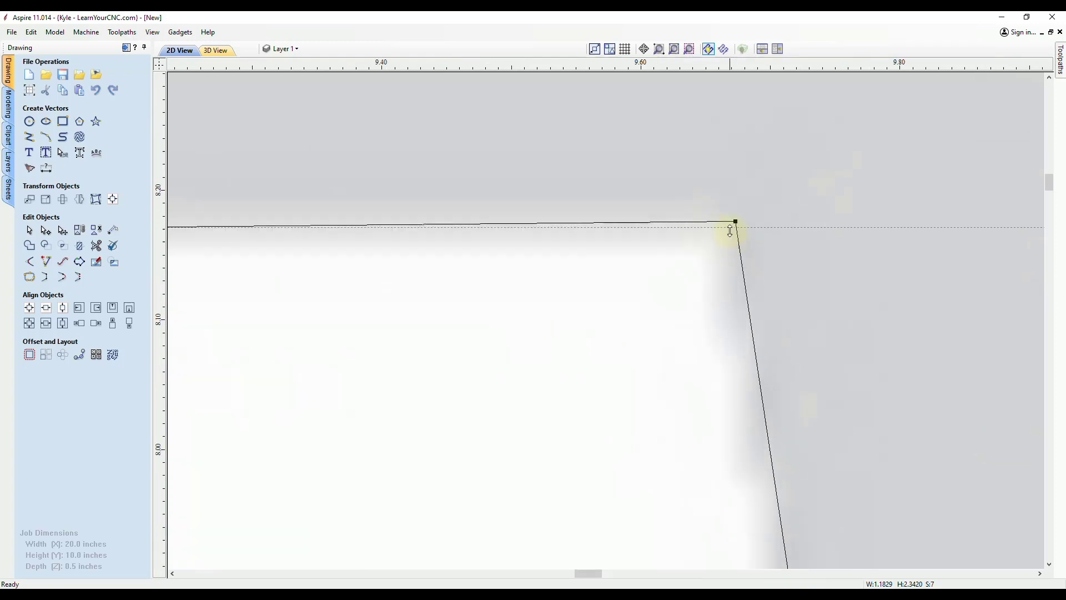
left_click_drag(736, 222, 736, 227)
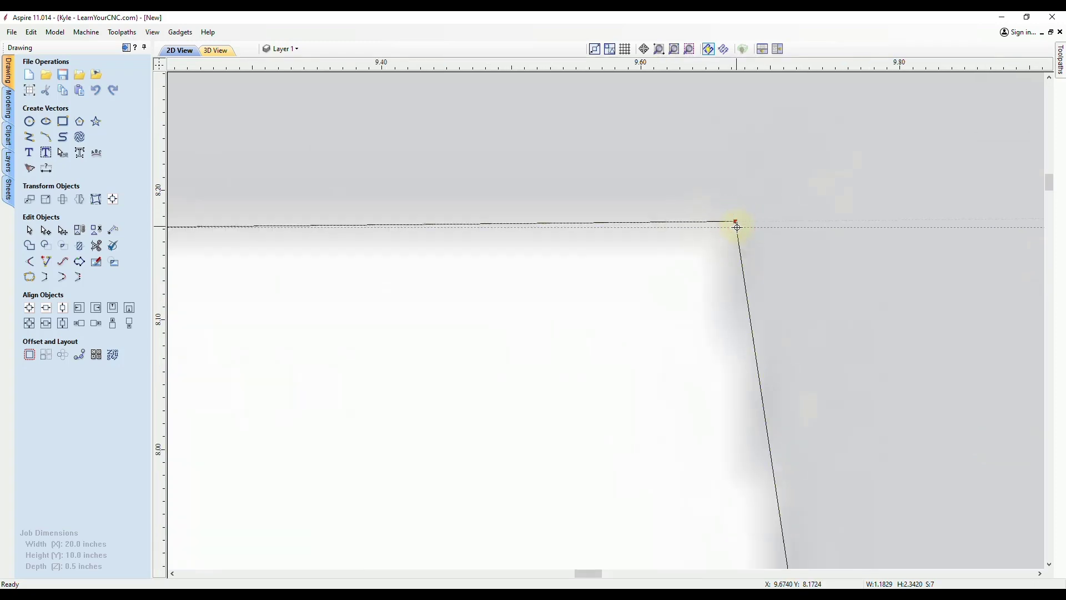
scroll(744, 227, "down", 3)
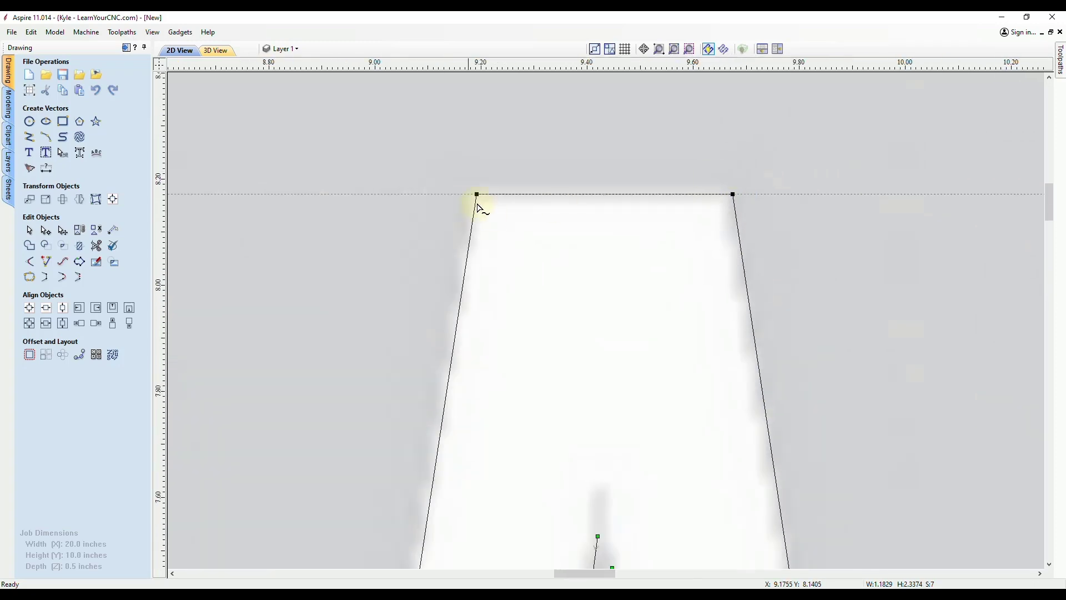
scroll(543, 119, "down", 3)
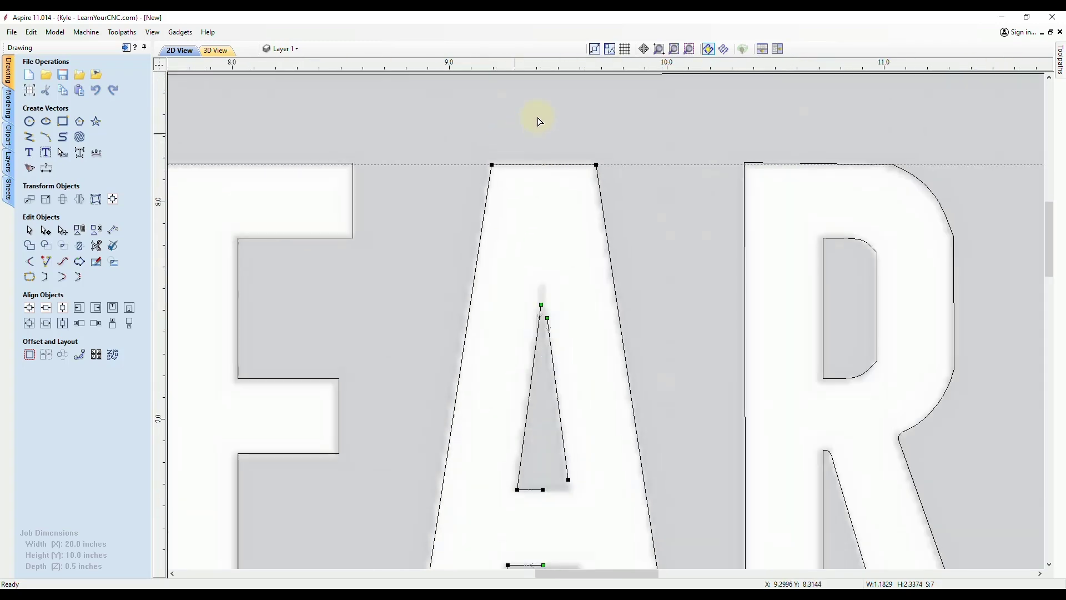
scroll(492, 418, "up", 1)
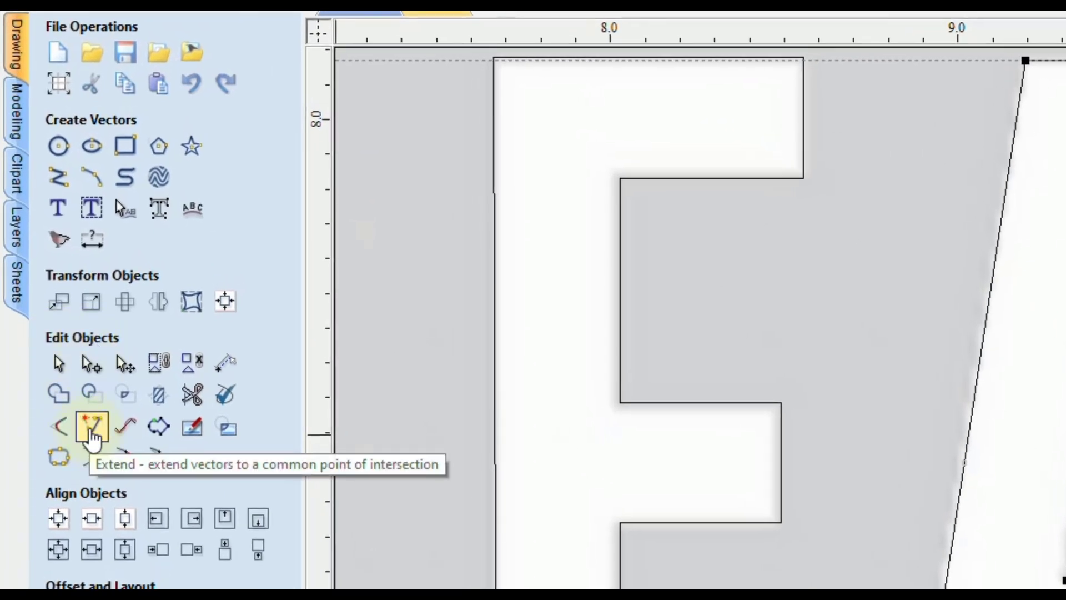
Start the Extend Vectors tool from the Drawing tab's Edit Objects section
left_click(91, 430)
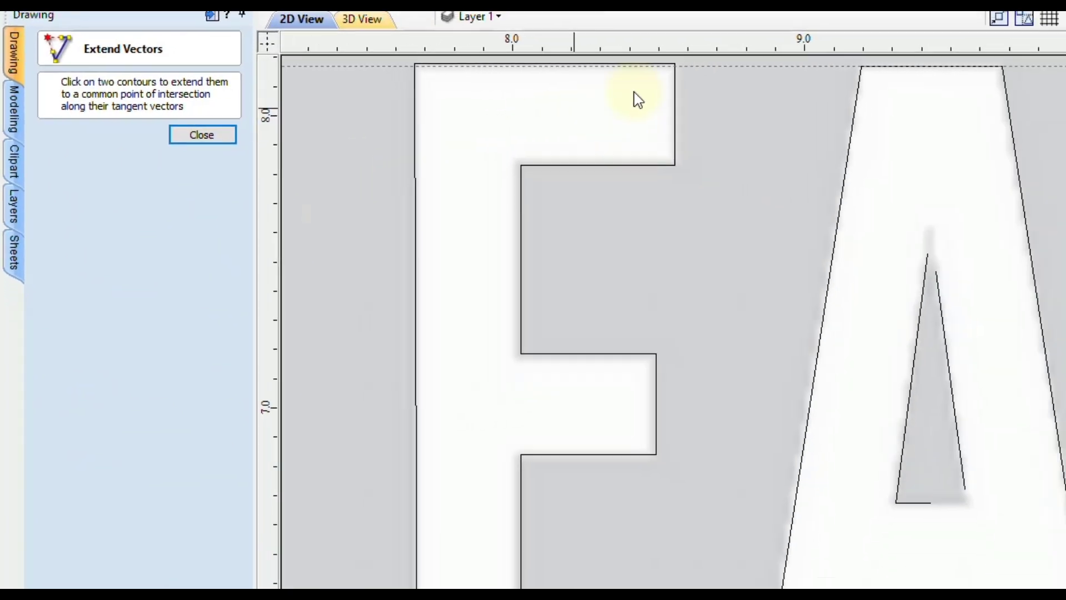
scroll(933, 244, "up", 5)
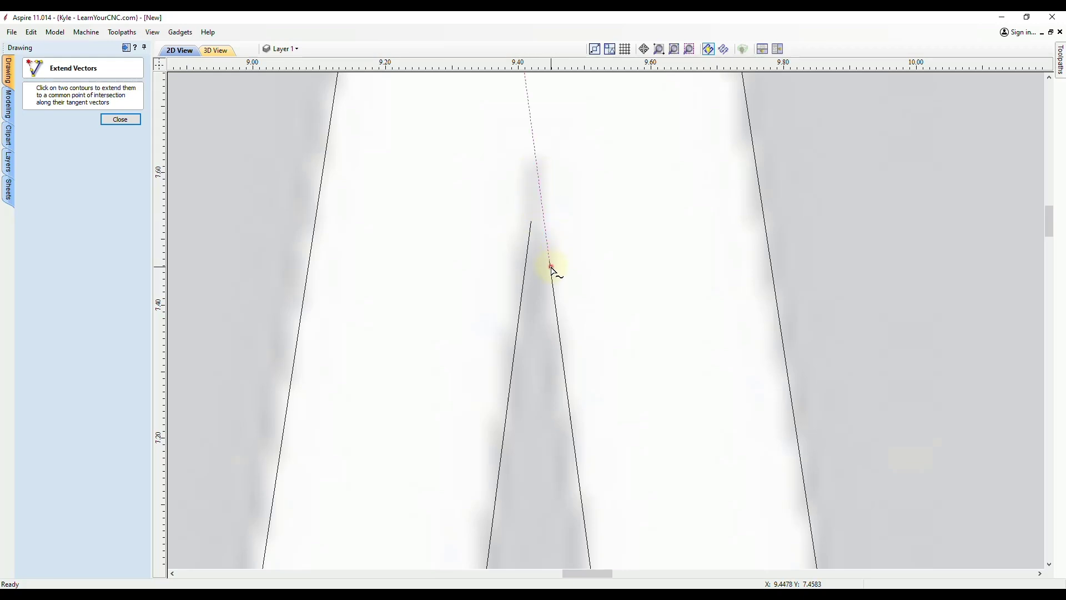
Extend the inner triangle's edge pairs so its apex and corners meet sharply
left_click(552, 267)
left_click(530, 230)
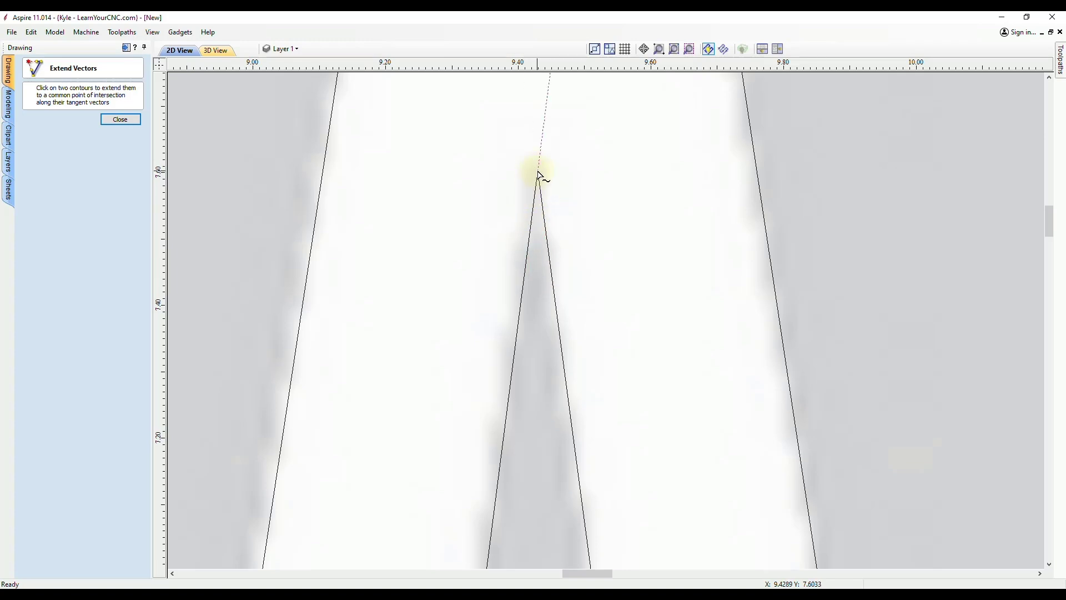
scroll(555, 130, "down", 3)
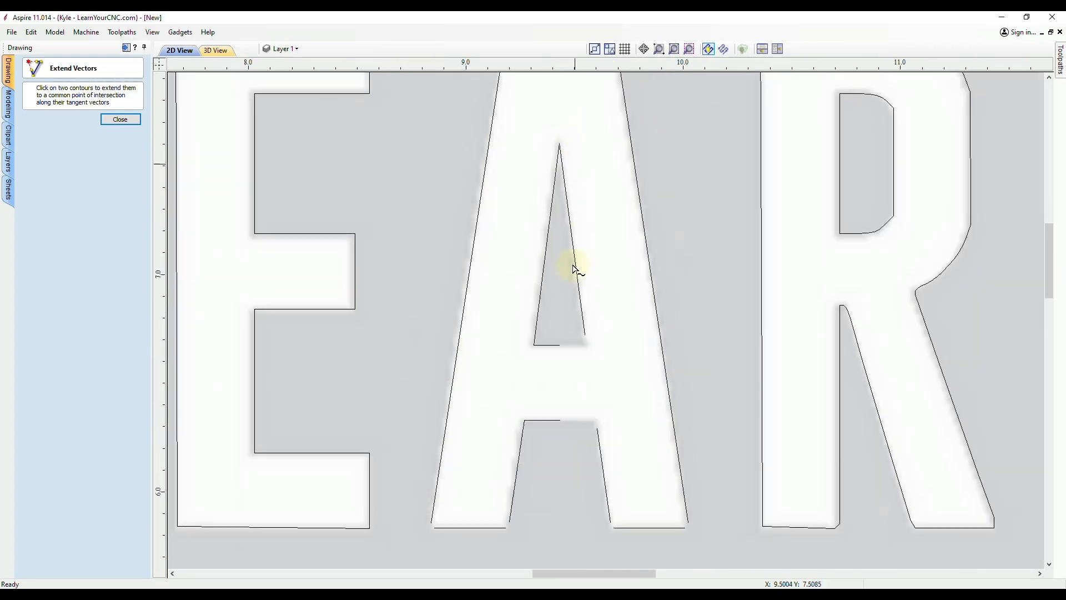
scroll(572, 342, "up", 2)
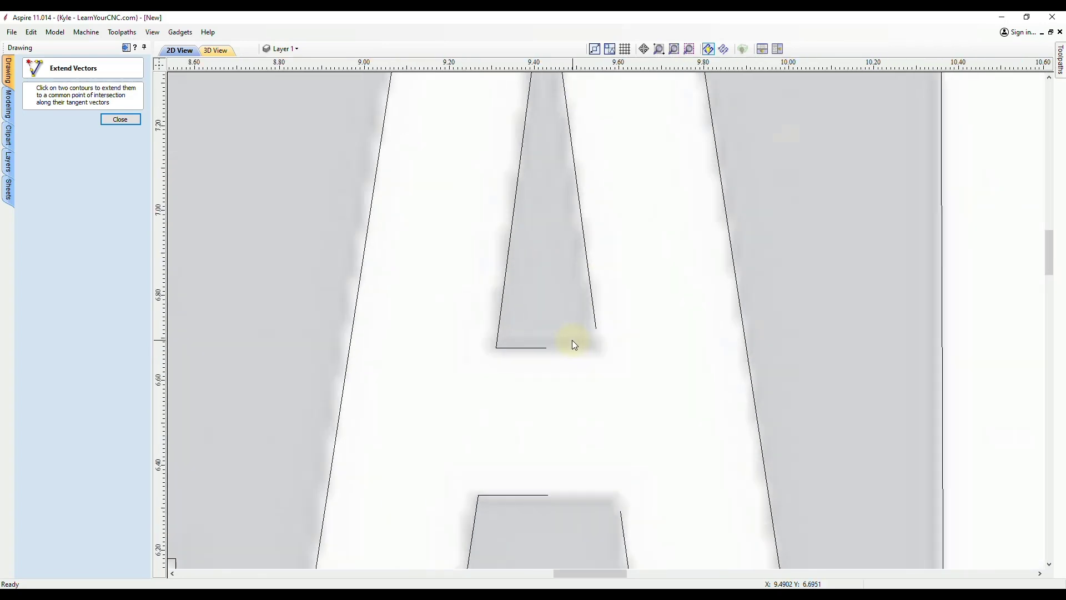
left_click(539, 348)
left_click(596, 324)
scroll(638, 185, "down", 3)
scroll(626, 341, "up", 3)
scroll(626, 341, "up", 1)
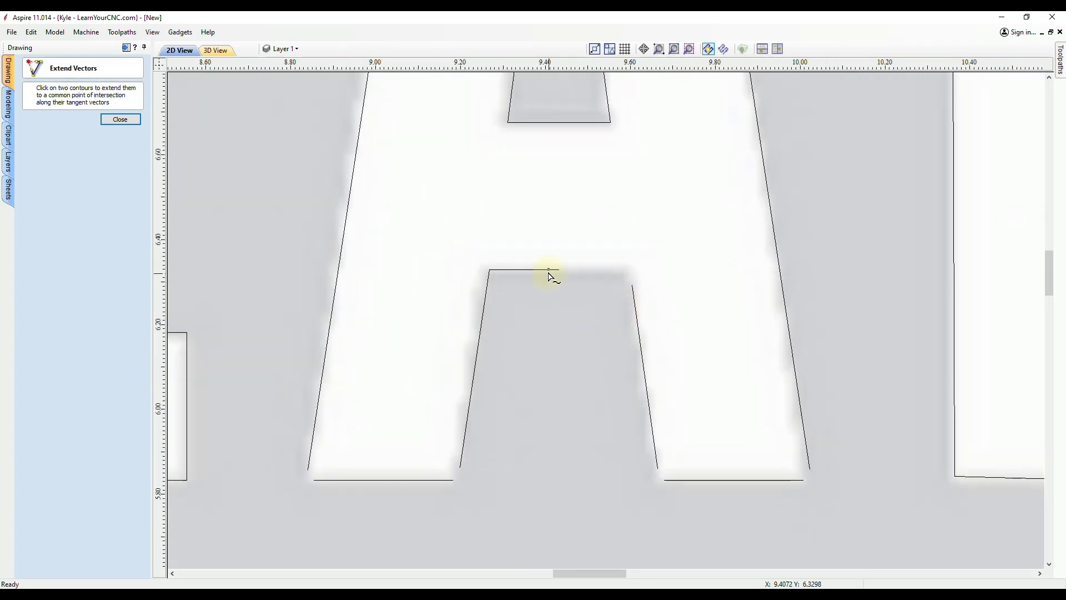
left_click(548, 270)
left_click(634, 294)
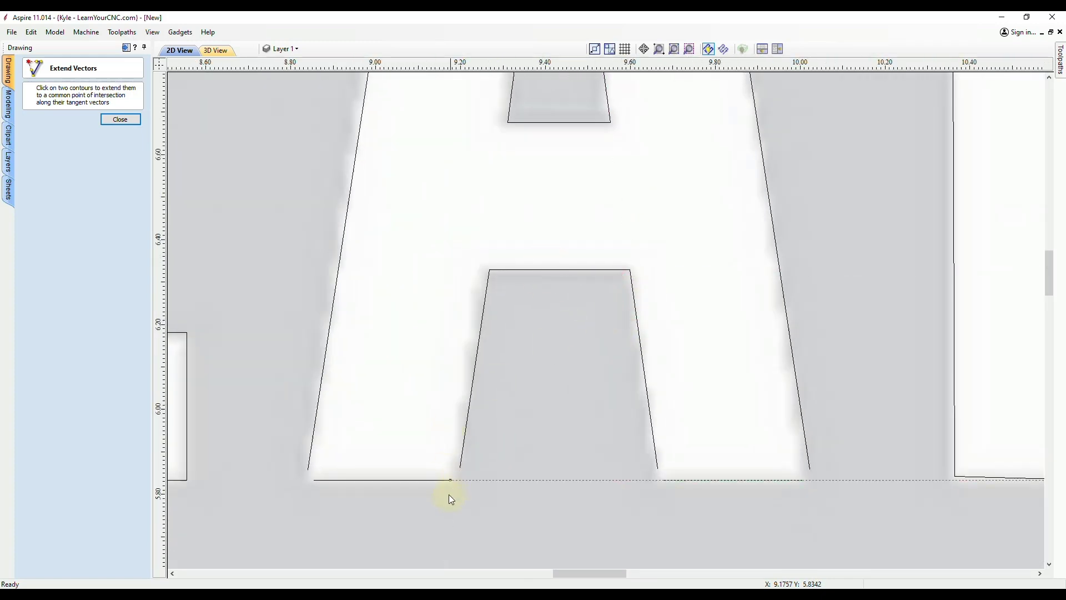
scroll(447, 494, "up", 2)
Extend the A's bottom lines to meet the adjacent left-side slanted edges
left_click(475, 419)
left_click(439, 463)
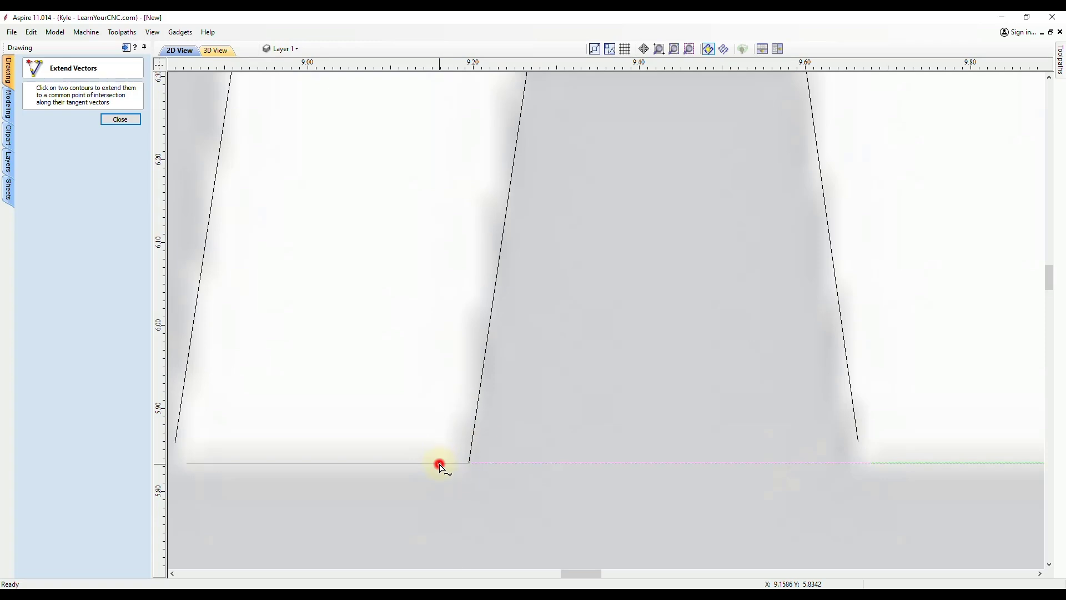
scroll(583, 374, "down", 3)
scroll(364, 431, "up", 2)
left_click(397, 426)
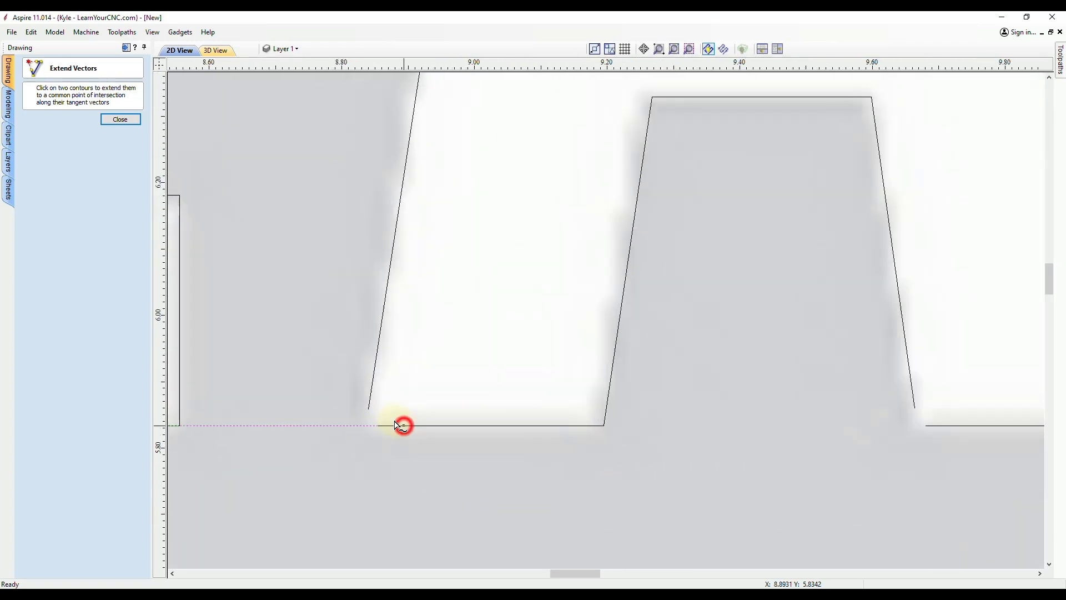
left_click(369, 390)
scroll(626, 385, "down", 2)
scroll(625, 385, "up", 2)
Attempt to extend the bottom line's left end to meet the right leg's slanted edge
left_click(602, 373)
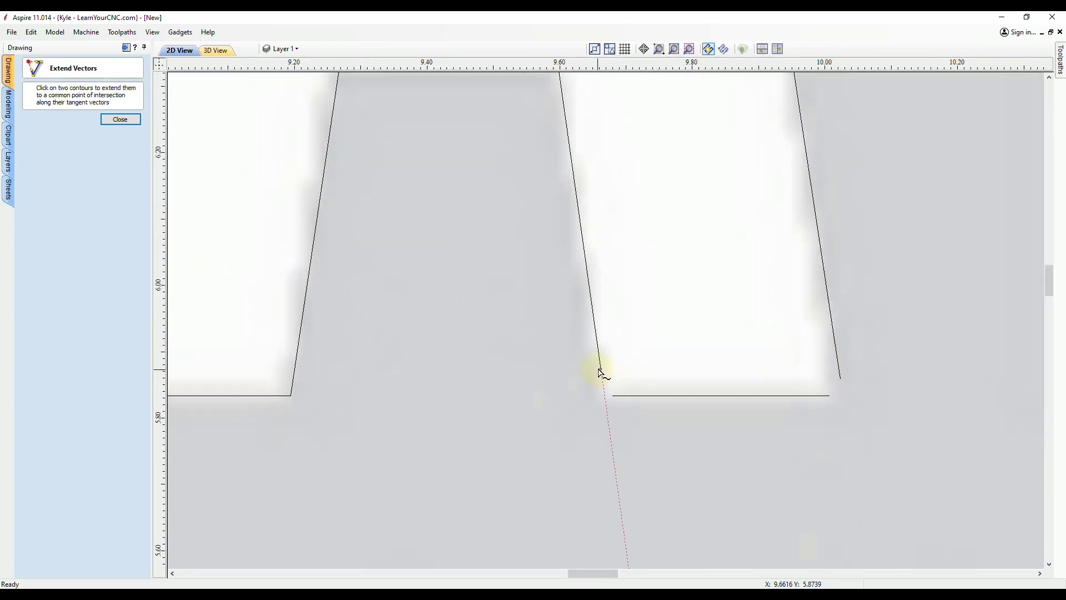
left_click(619, 395)
left_click(601, 372)
left_click(627, 395)
scroll(605, 389, "up", 2)
left_click(627, 399)
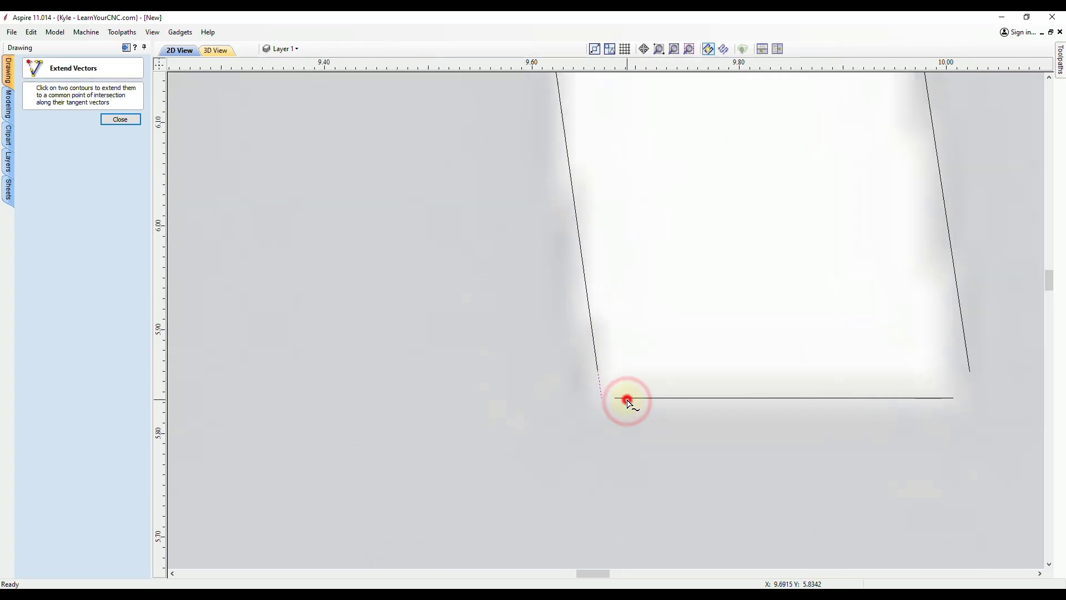
left_click(617, 399)
left_click(618, 399)
Restart Extend Vectors, join both slanted edges to the bottom line, then close it
left_click(120, 120)
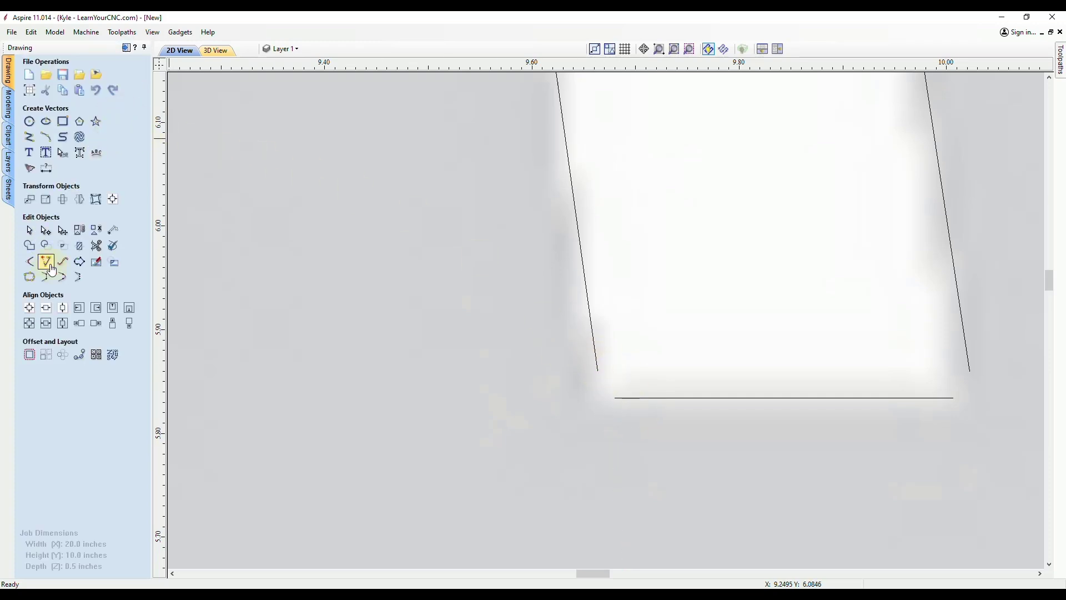
left_click(48, 265)
left_click(628, 399)
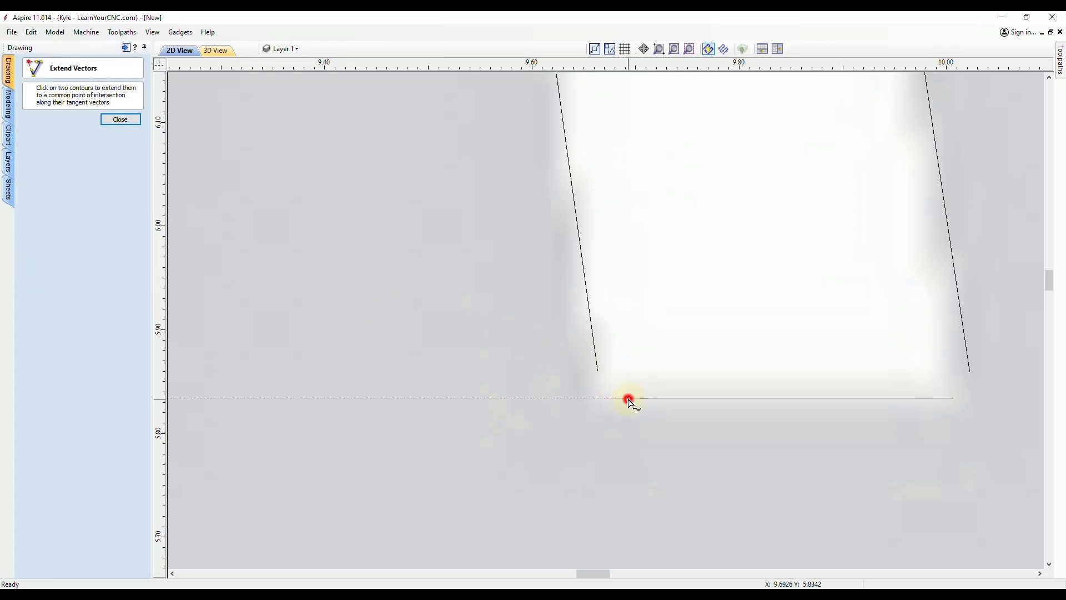
left_click(600, 361)
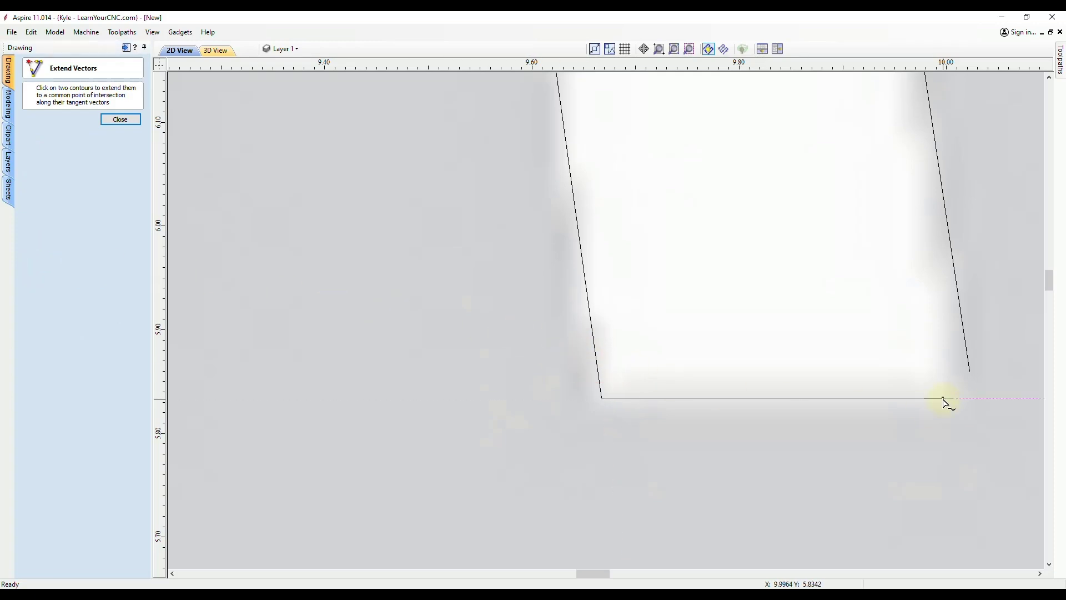
left_click(944, 398)
left_click(967, 353)
scroll(806, 459, "down", 5)
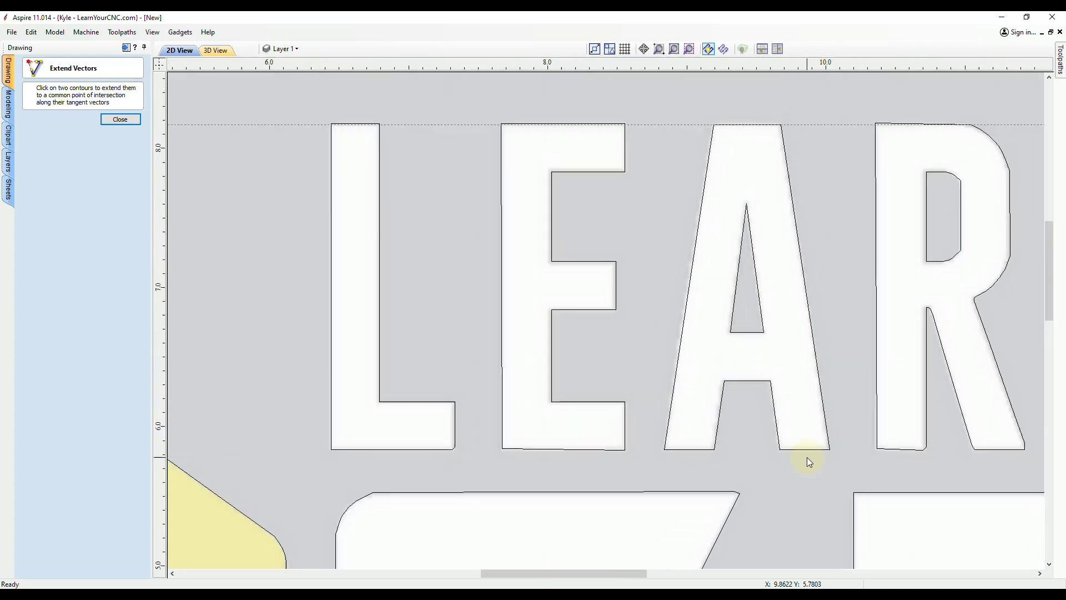
scroll(833, 416, "up", 2)
scroll(667, 422, "up", 1)
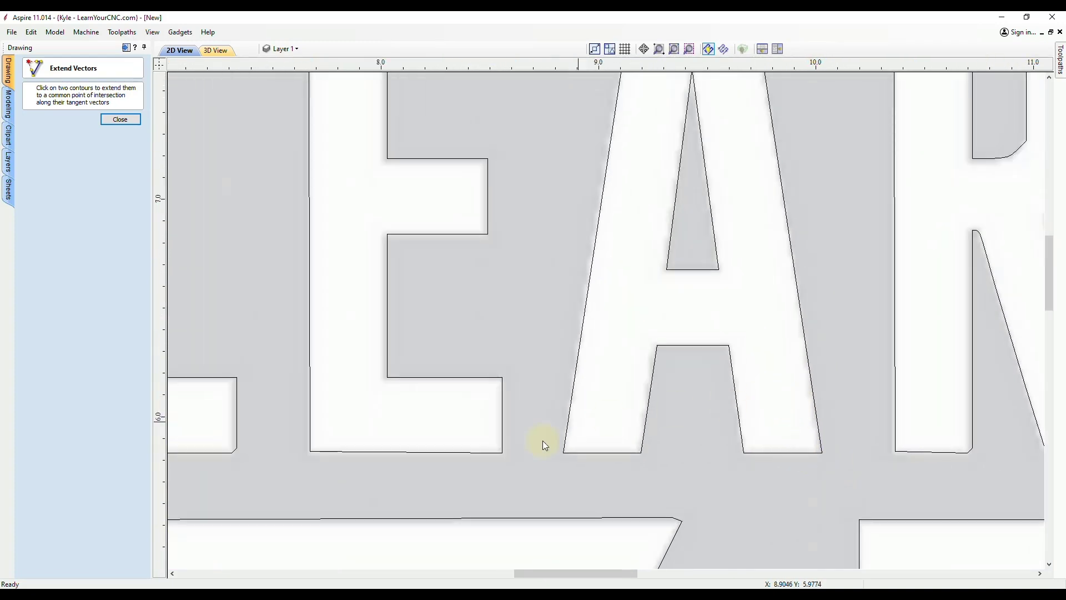
scroll(658, 365, "down", 1)
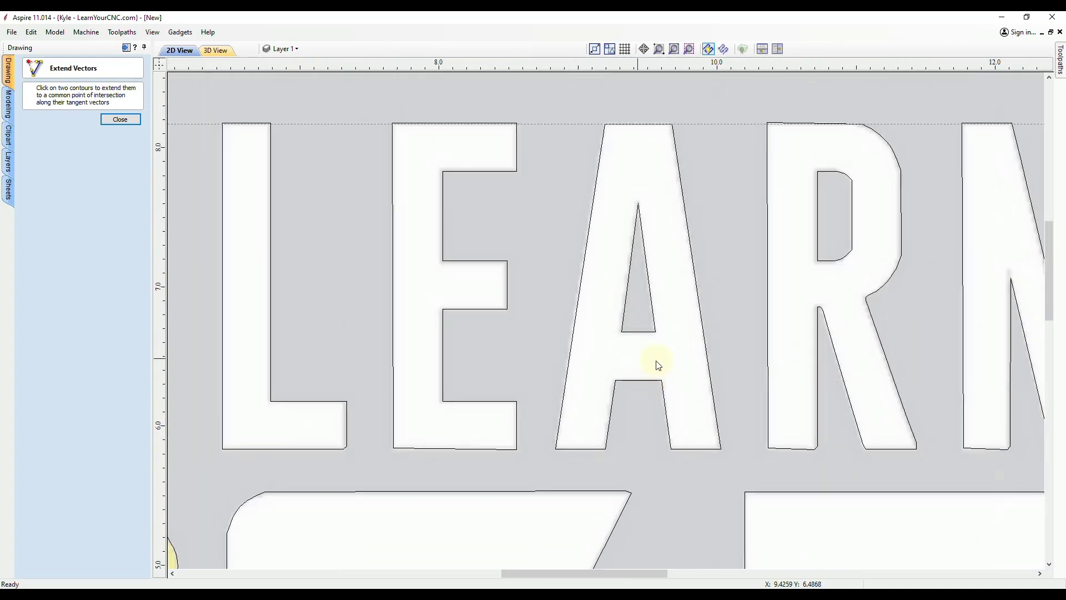
left_click(116, 119)
Pan over and box-select every piece of the letter A, outer outline and inner triangle
middle_click_drag(654, 365, 570, 374)
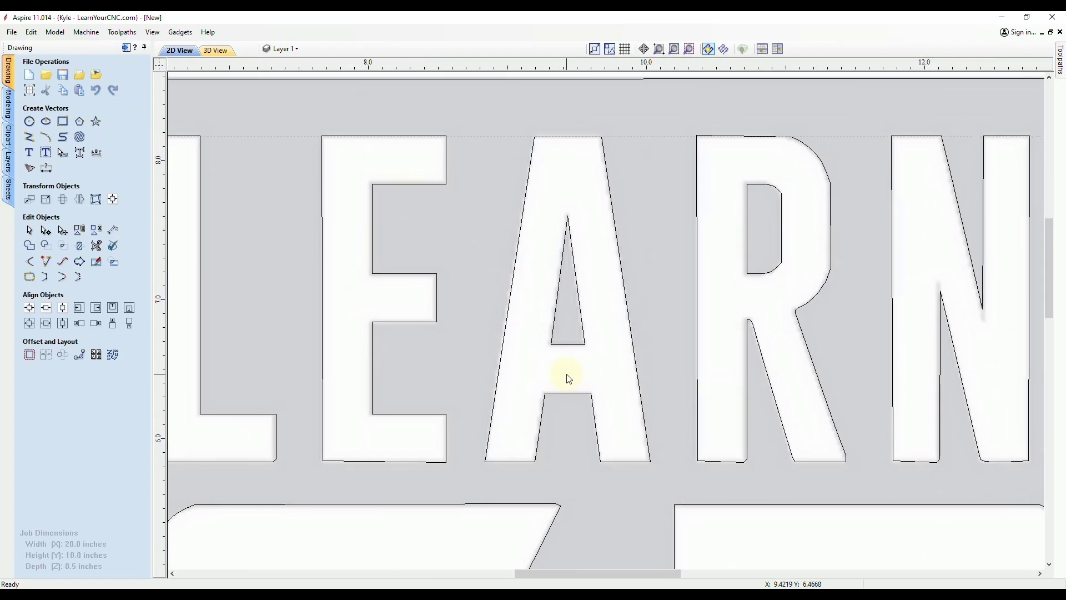
left_click(563, 345)
left_click(575, 274)
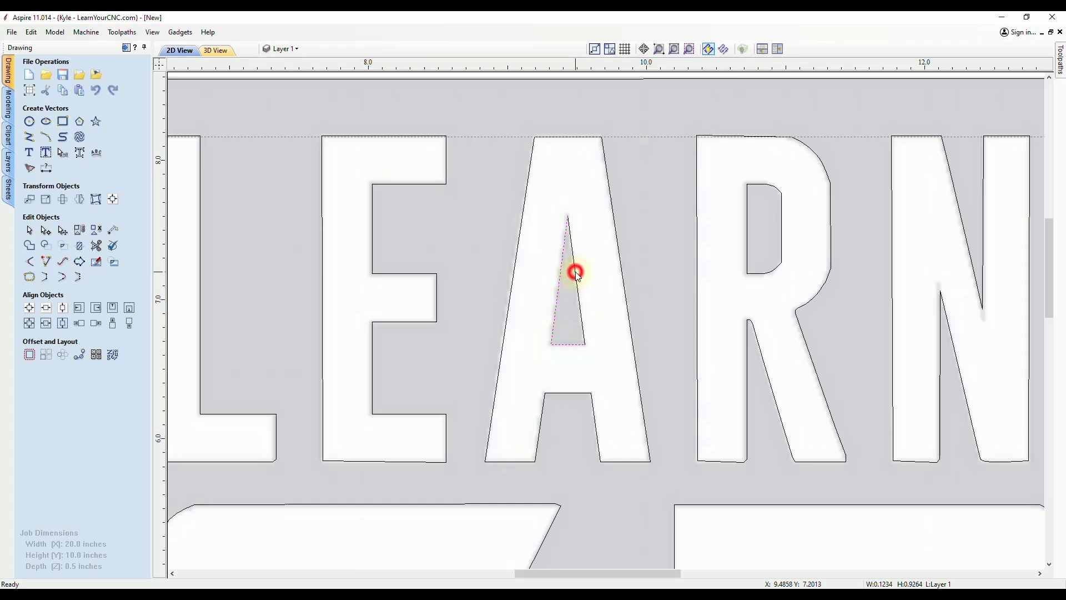
left_click(615, 225)
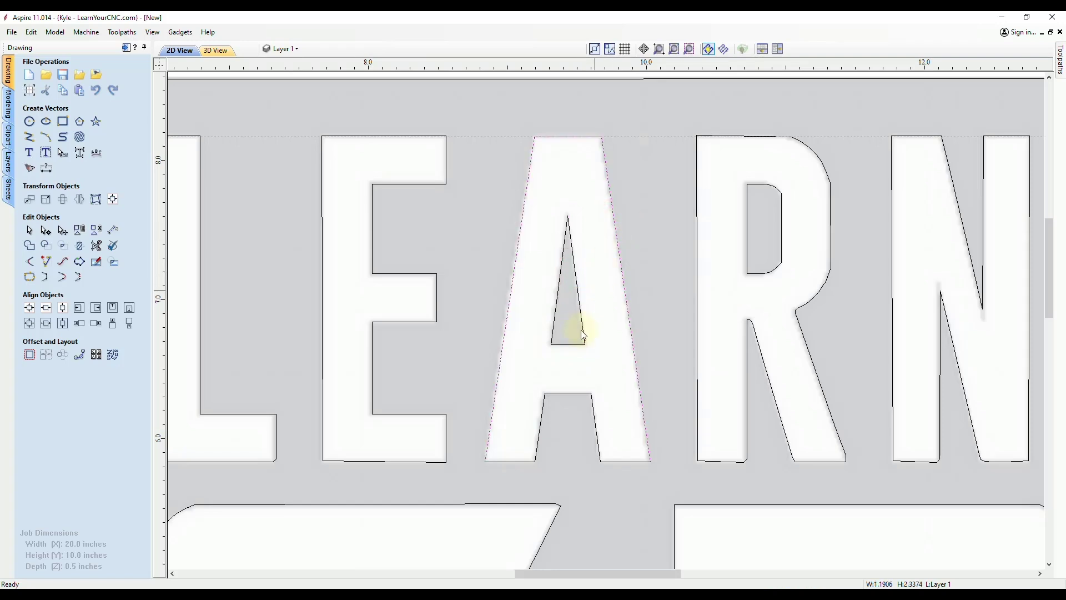
left_click(495, 462)
left_click(544, 396)
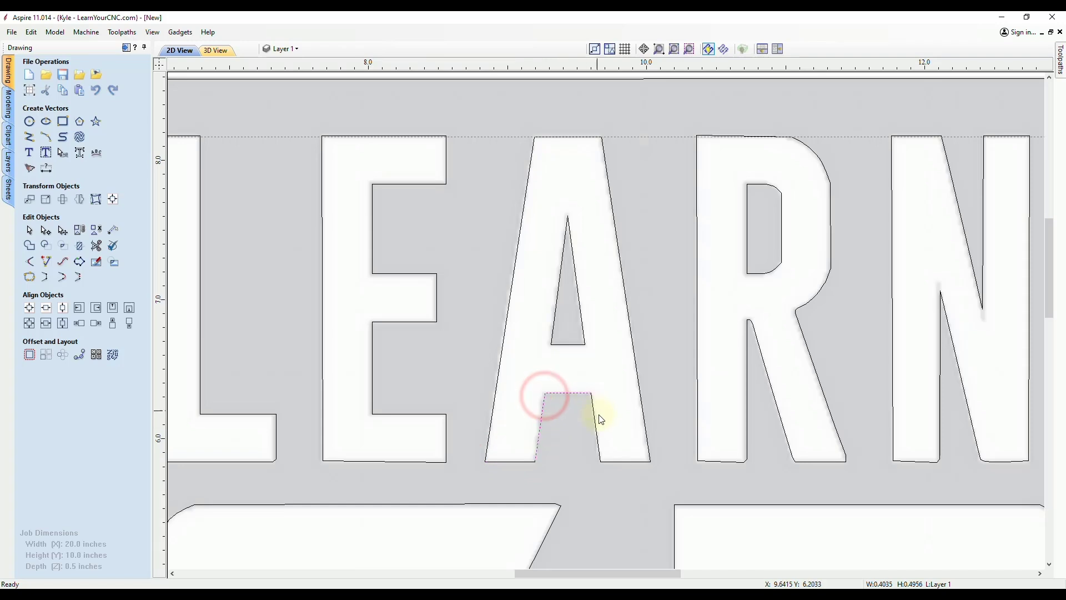
left_click(595, 421)
left_click(617, 462)
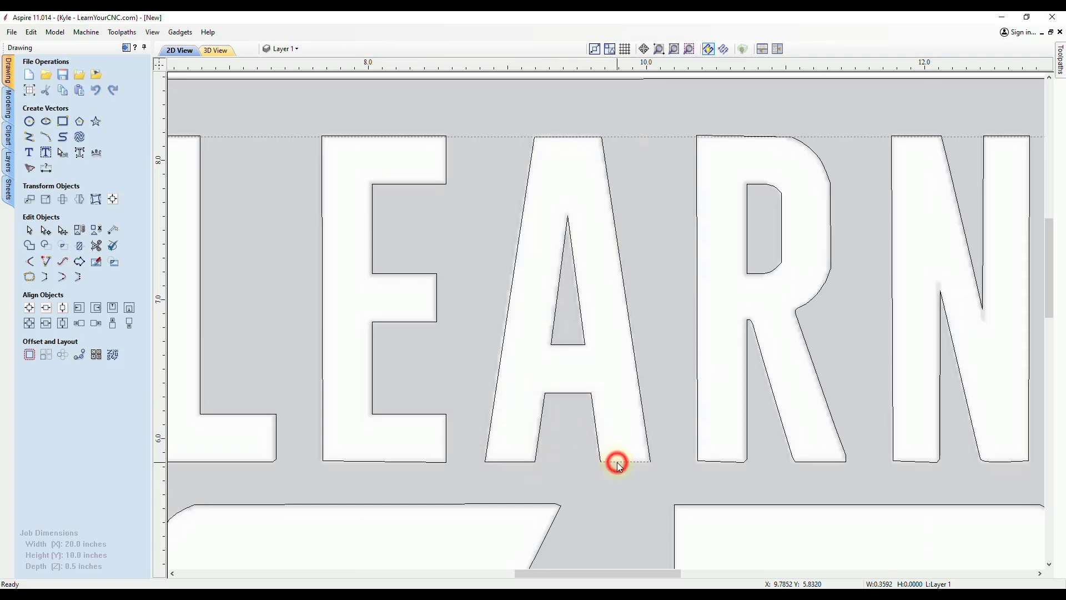
left_click_drag(469, 483, 655, 242)
left_click_drag(654, 124, 659, 116)
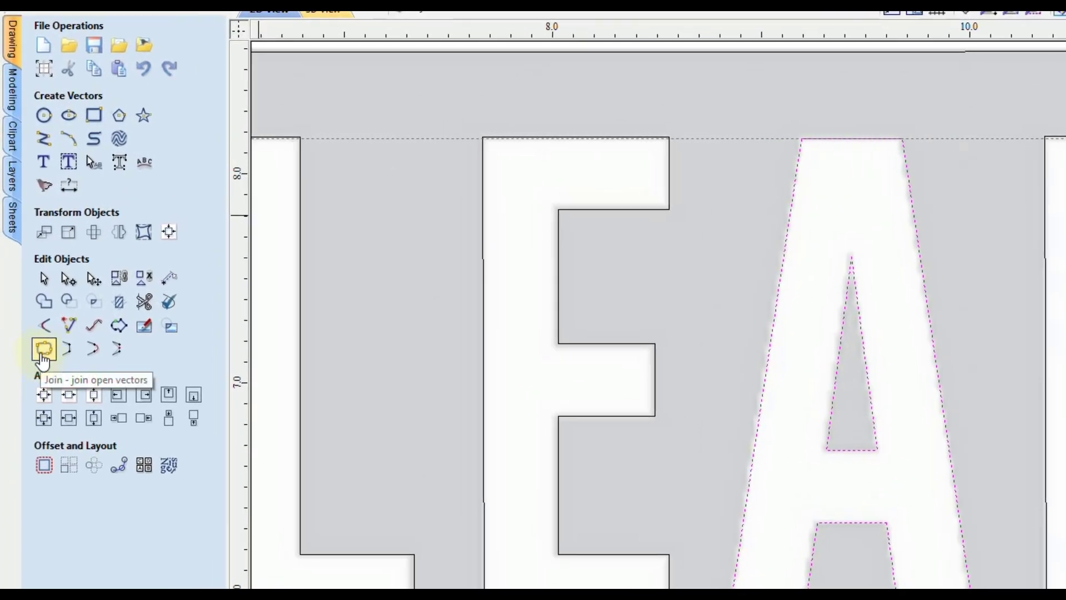
Join the selected A pieces using Join Open Vectors at 0.004 inch tolerance
left_click(42, 357)
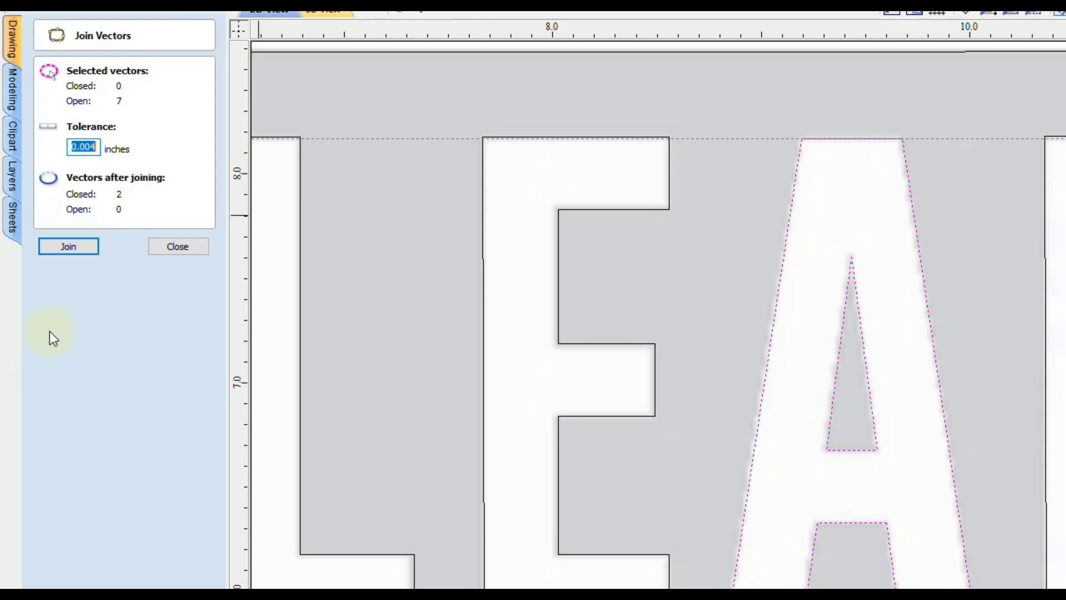
left_click(76, 249)
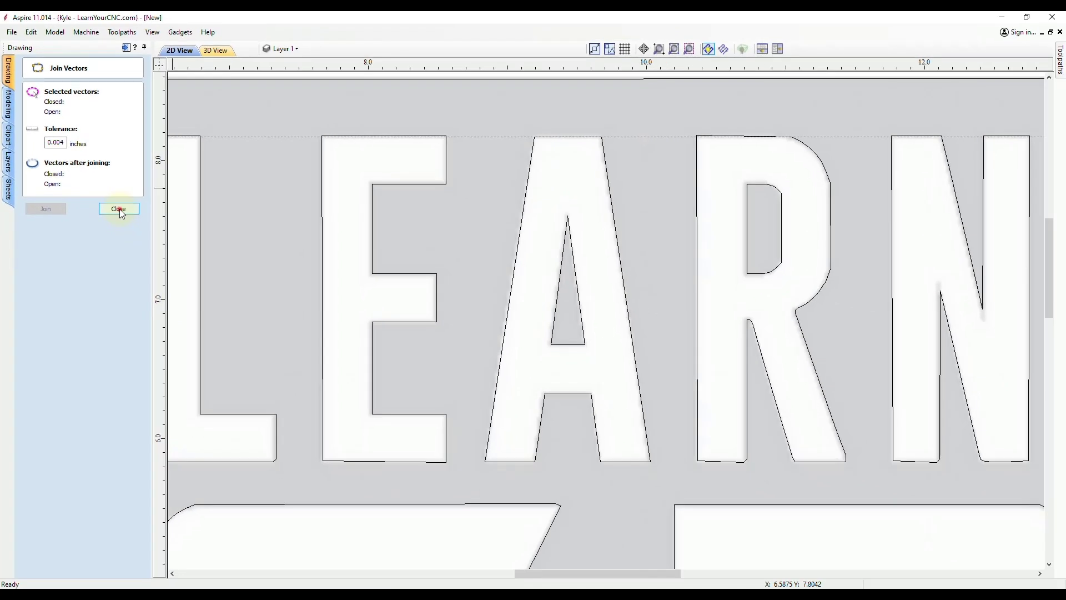
left_click(119, 210)
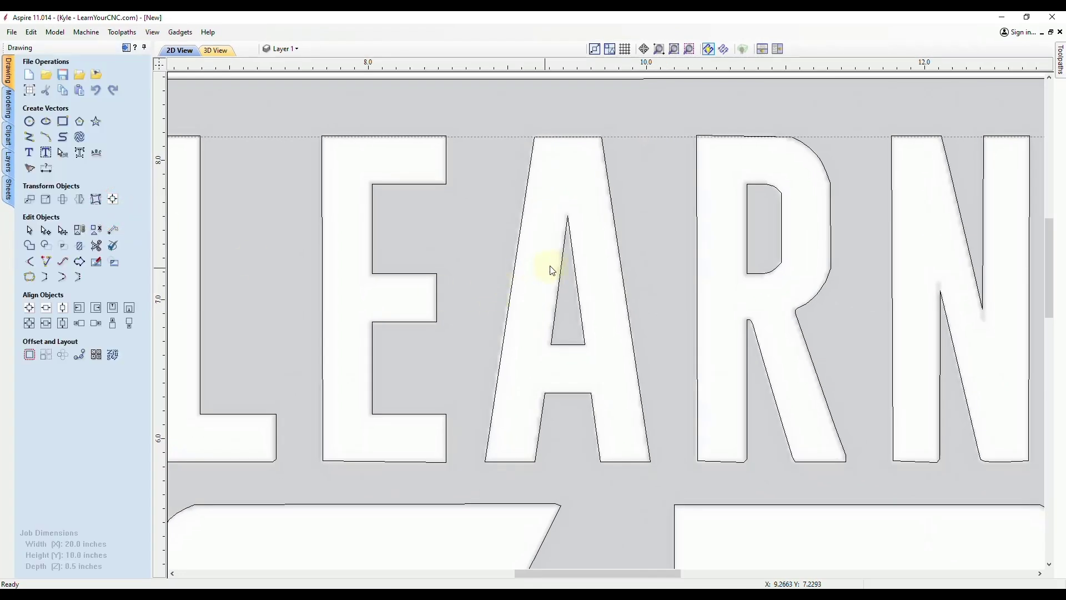
Select both A outlines, switch to node editing, and slightly nudge the crossbar node
left_click(565, 242)
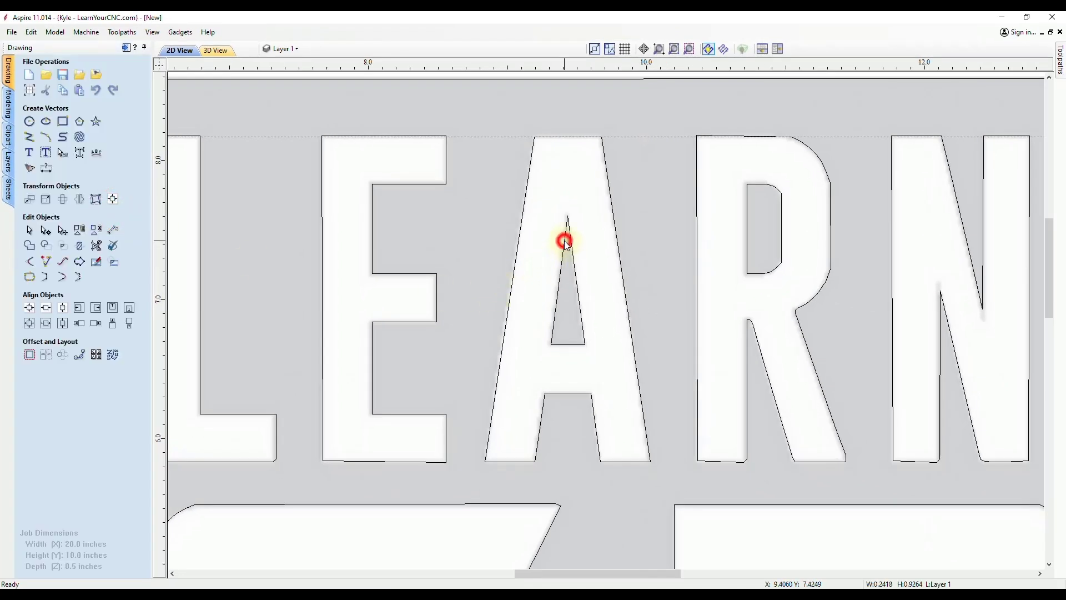
left_click(615, 221, "shift")
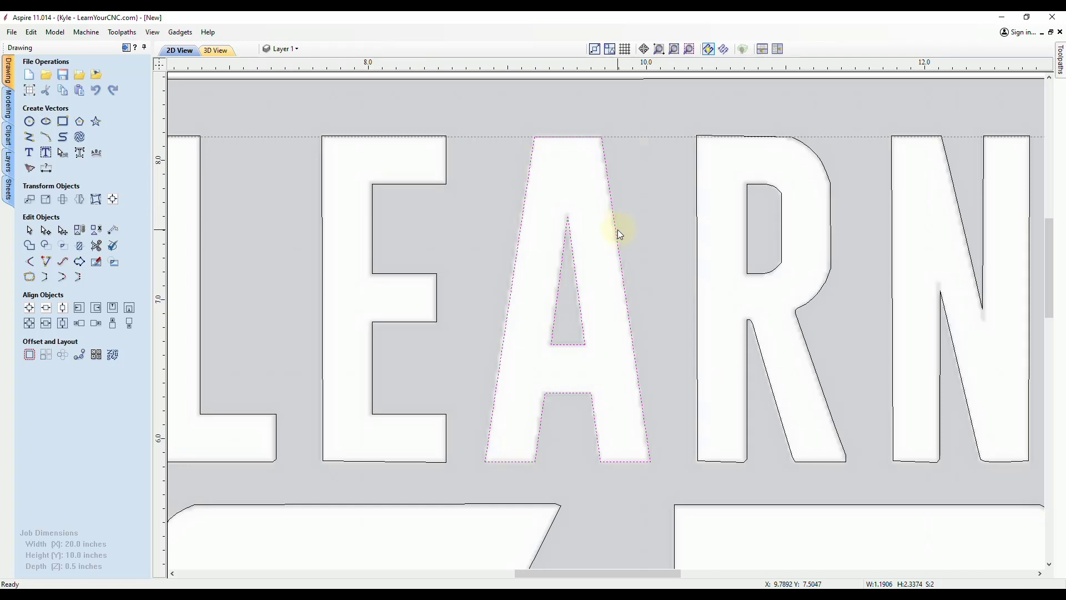
key("n")
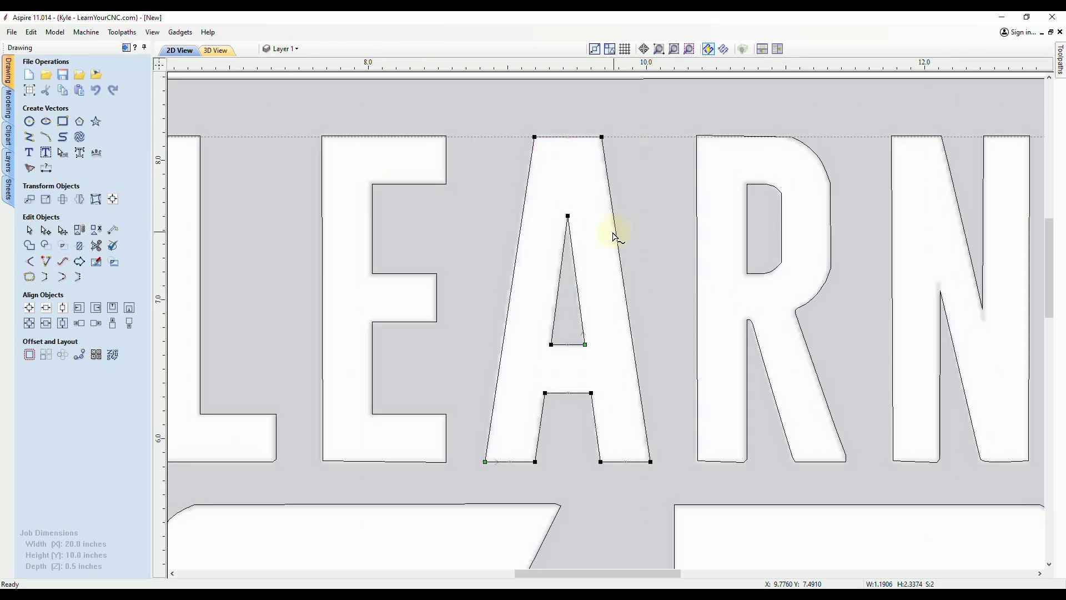
scroll(606, 372, "up", 1)
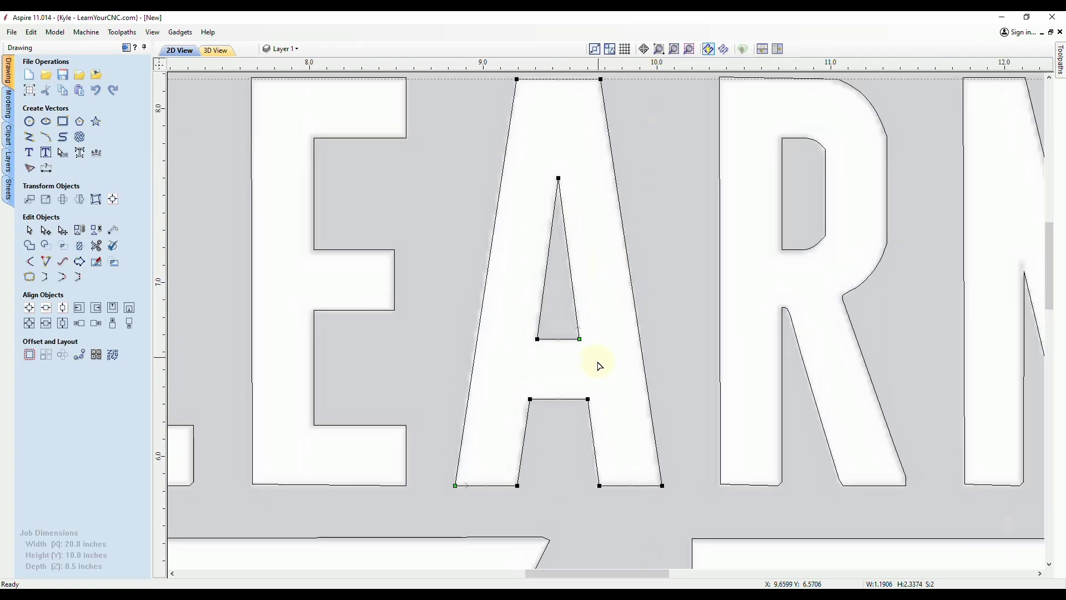
scroll(600, 367, "up", 1)
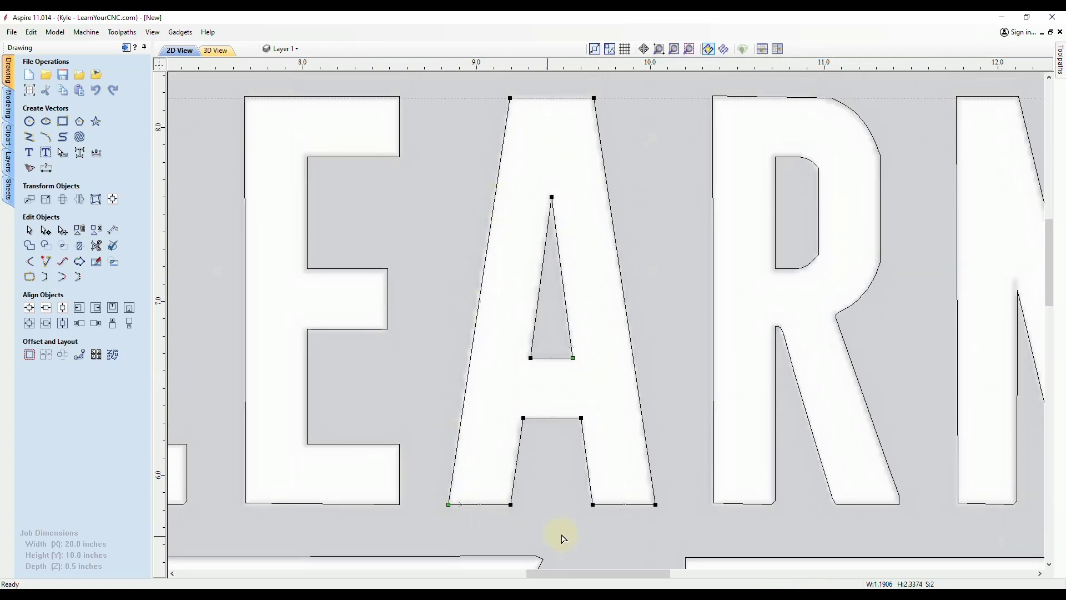
left_click_drag(524, 417, 523, 419)
scroll(556, 266, "down", 3)
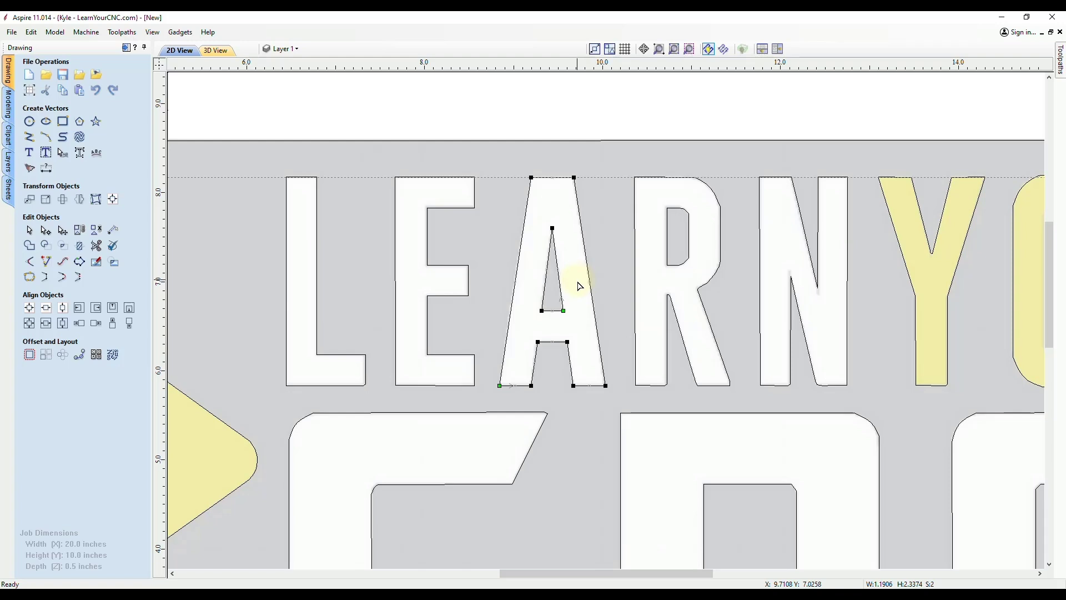
scroll(585, 263, "down", 3)
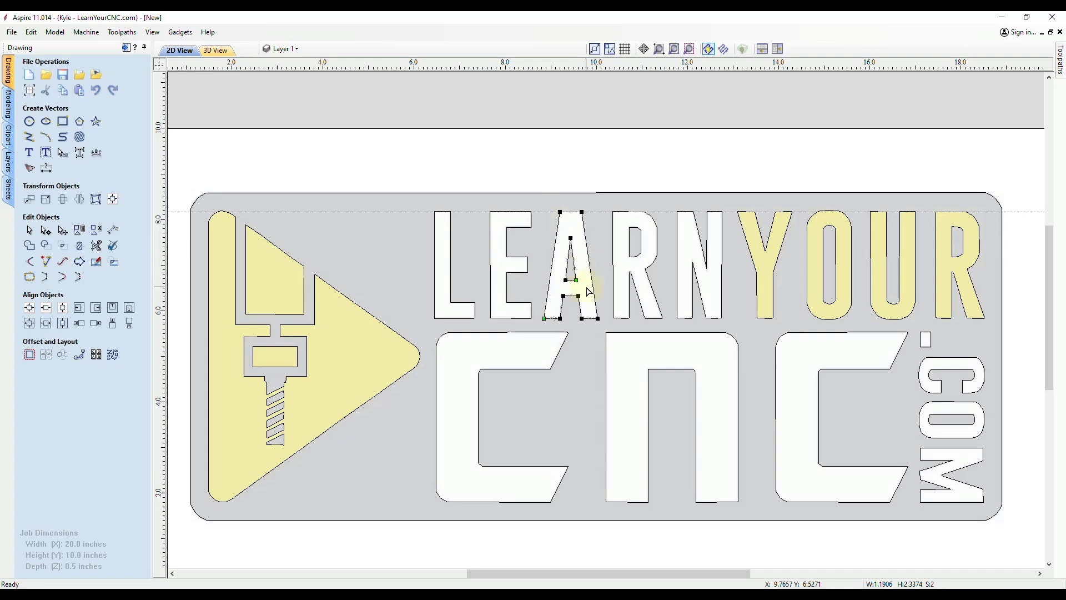
scroll(565, 232, "up", 3)
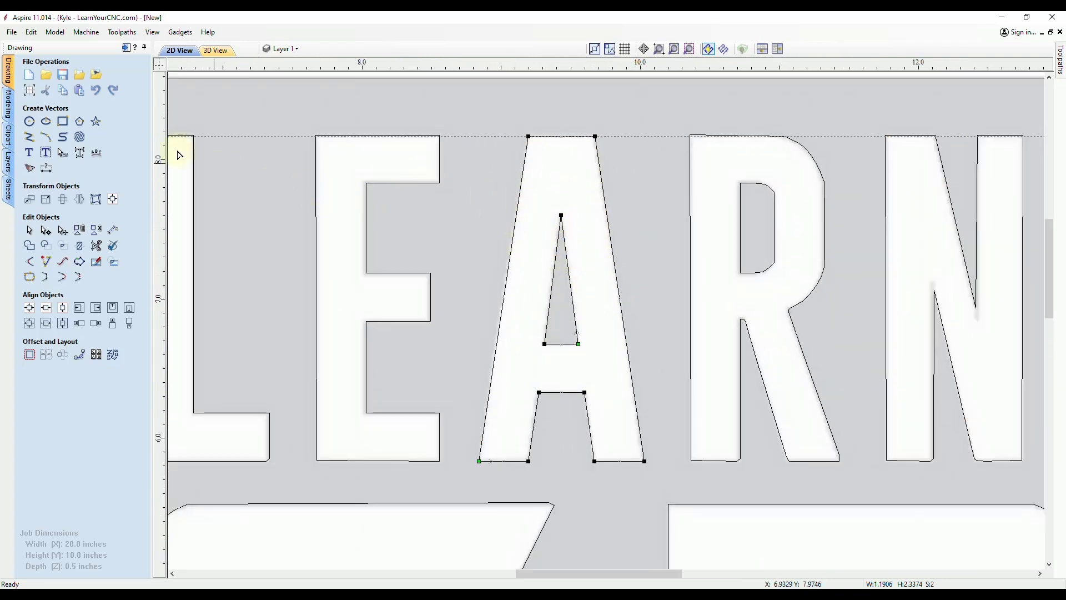
Show the Layer 2 outlines and zoom around the A to compare it
left_click(287, 50)
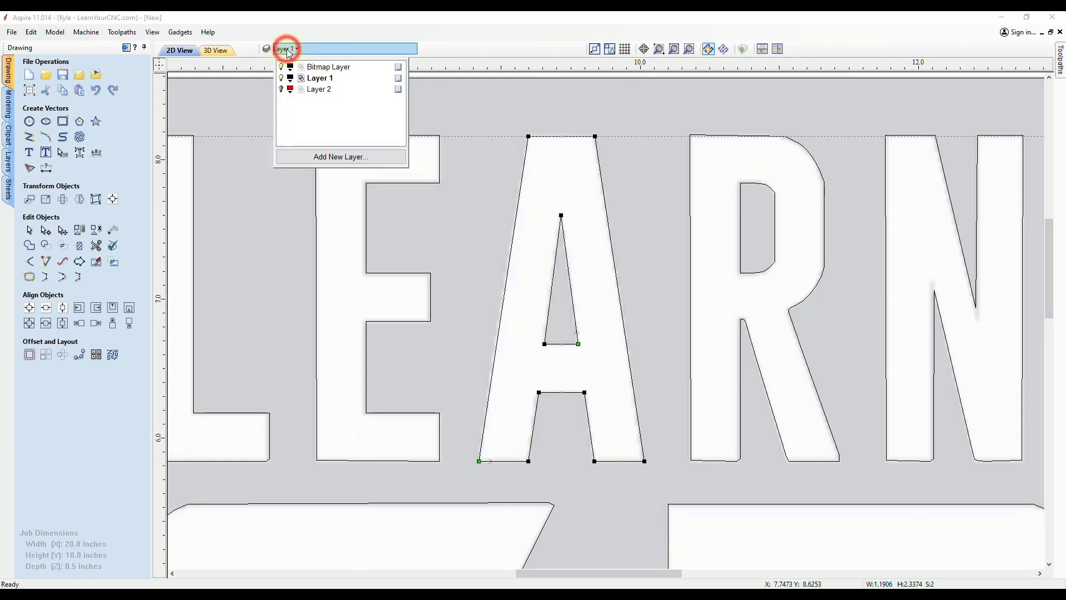
left_click(282, 89)
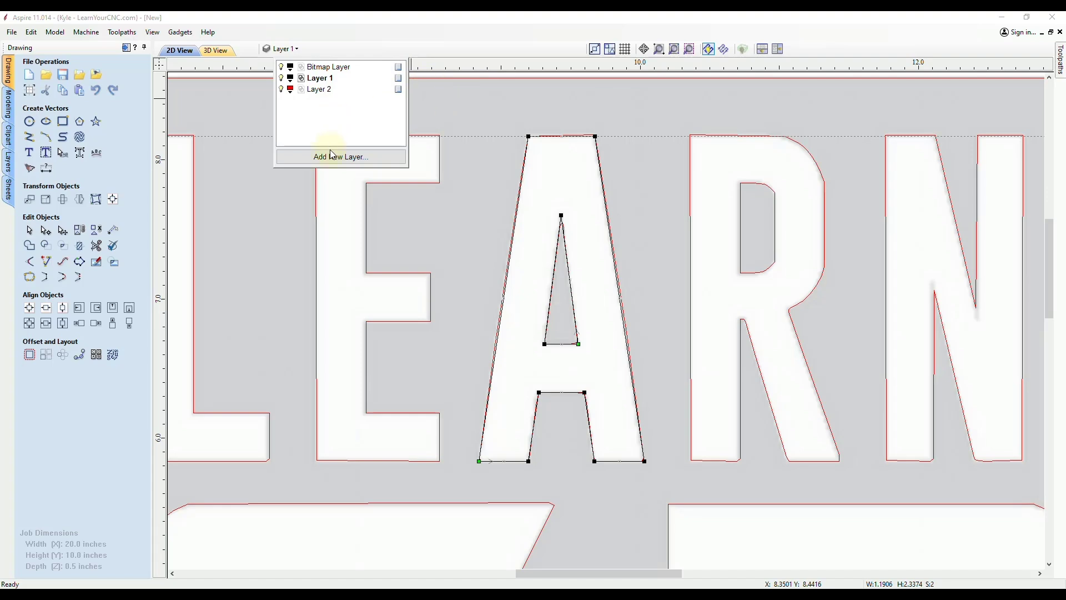
left_click(521, 346)
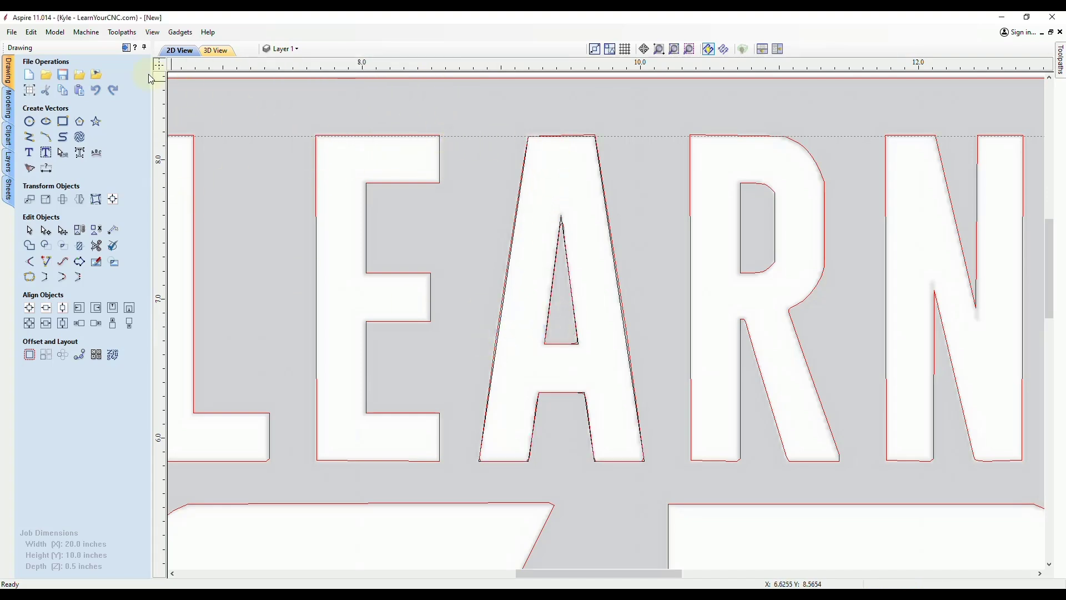
scroll(567, 239, "up", 3)
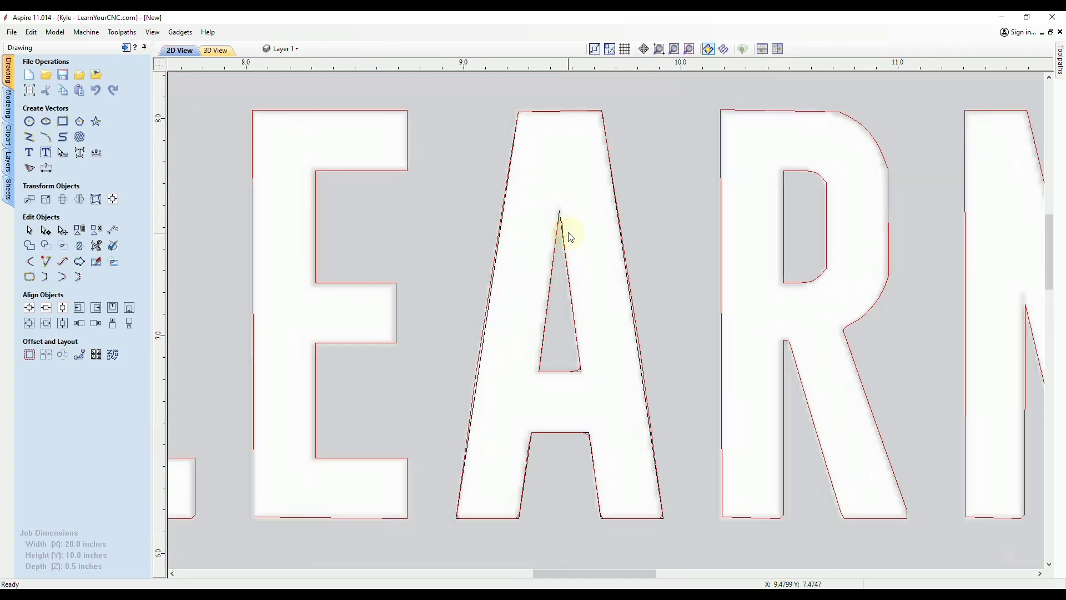
scroll(559, 198, "up", 4)
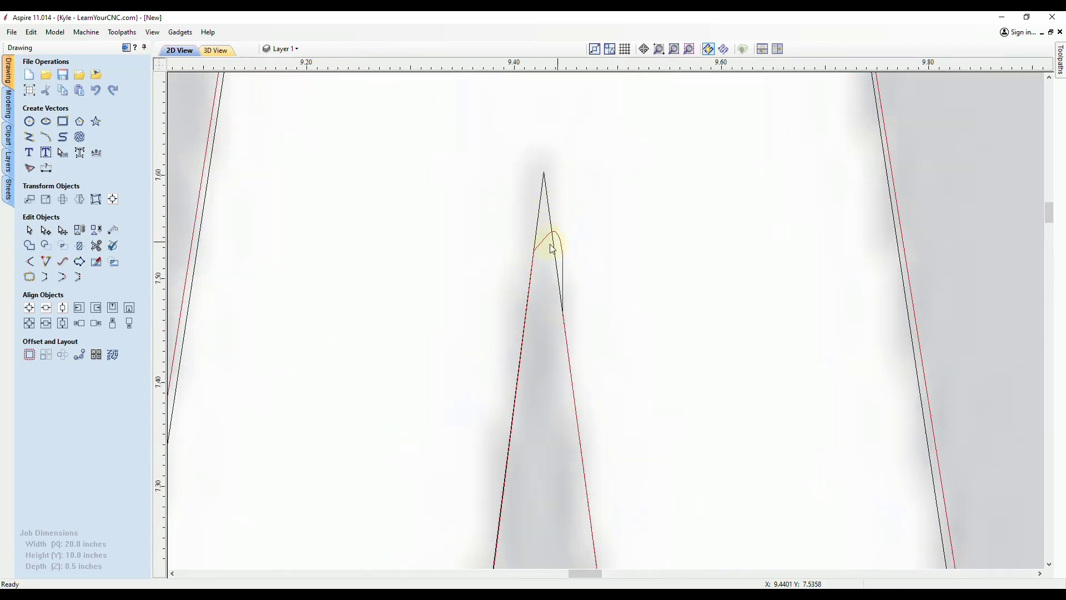
scroll(544, 230, "down", 2)
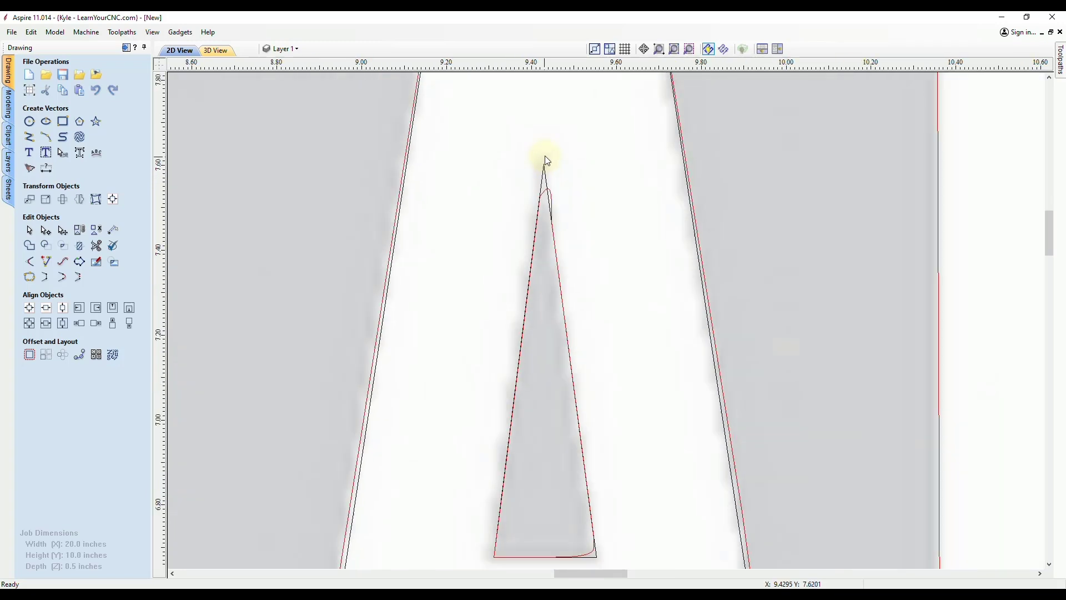
scroll(545, 167, "up", 3)
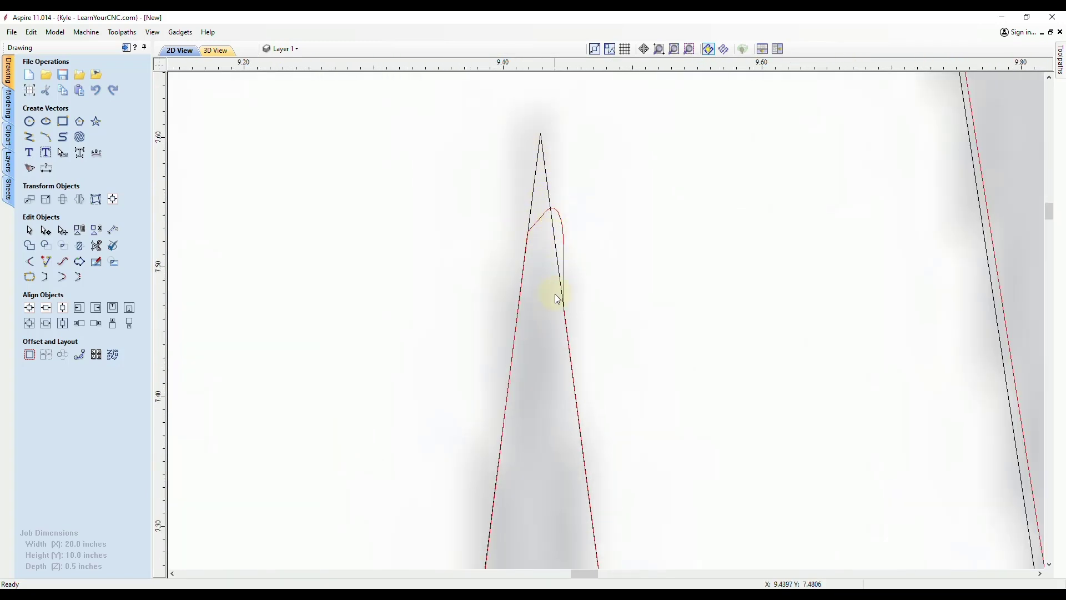
scroll(535, 130, "down", 4)
scroll(572, 412, "up", 5)
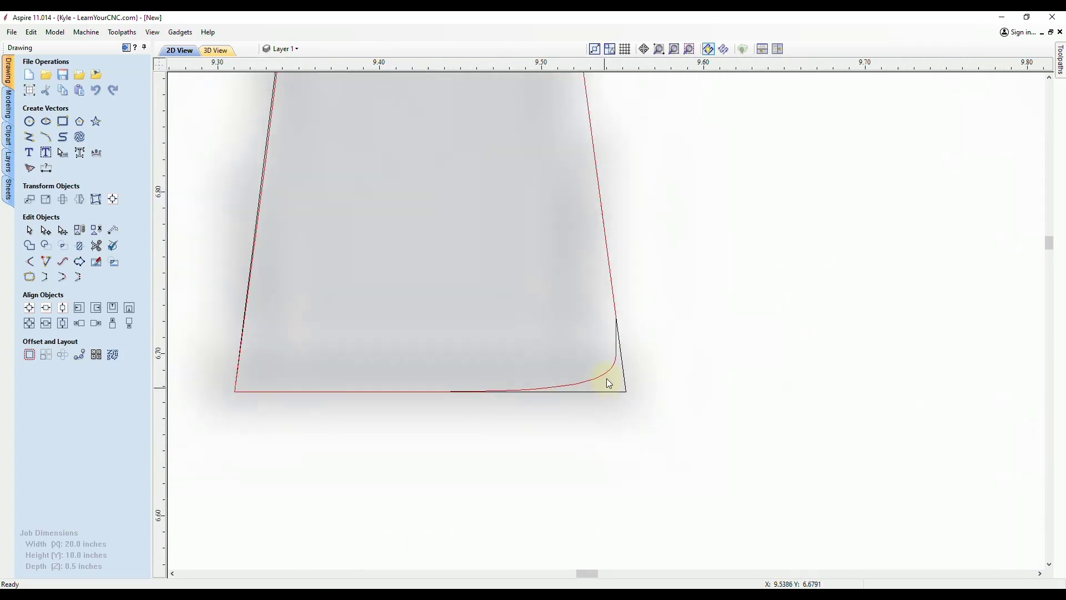
scroll(631, 178, "down", 4)
scroll(659, 332, "up", 1)
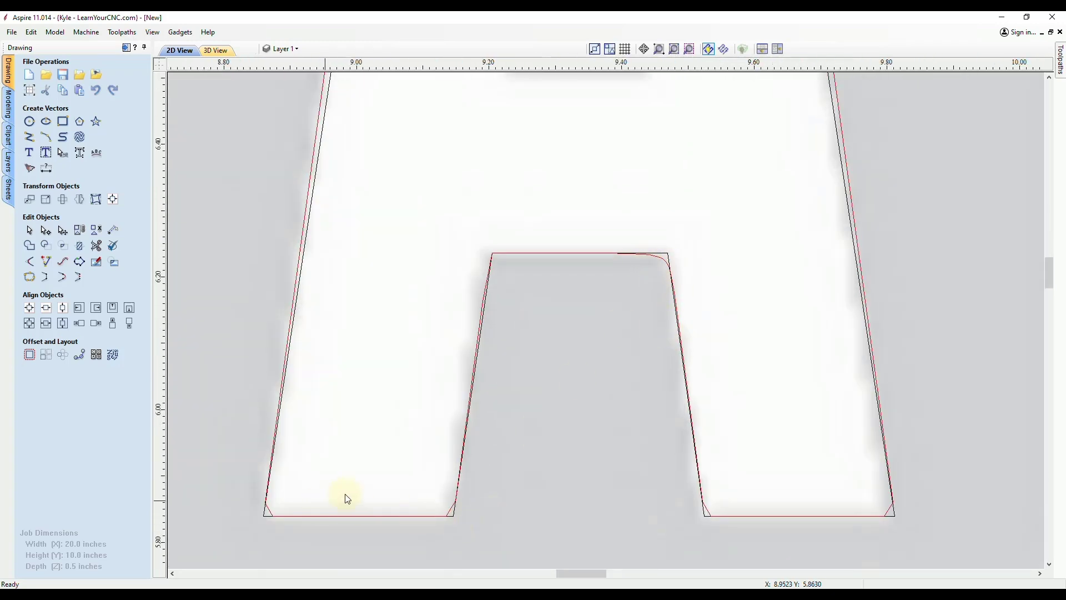
scroll(345, 492, "up", 3)
scroll(397, 421, "down", 4)
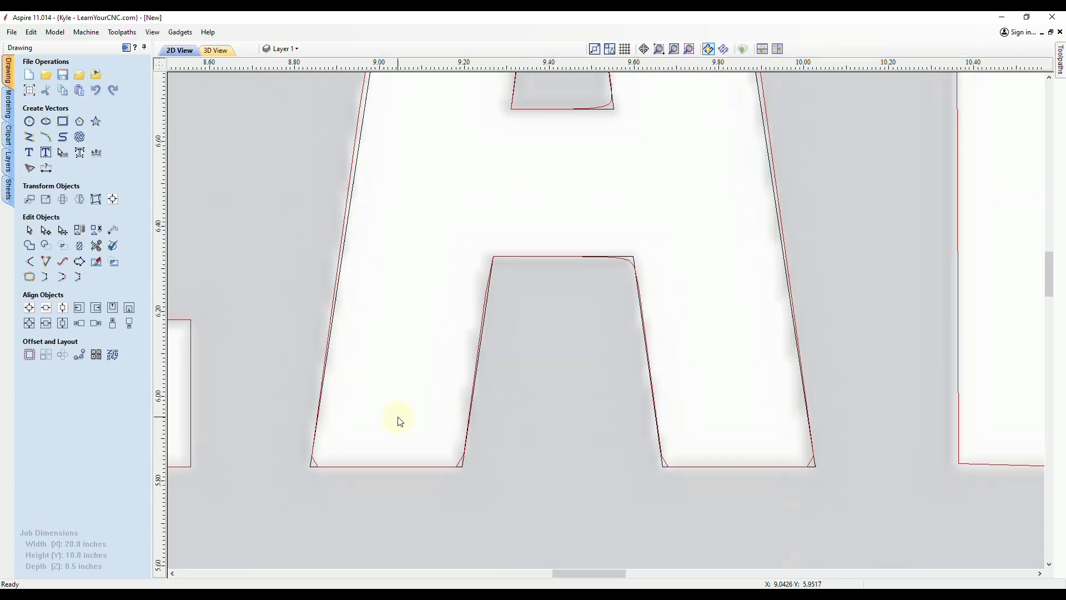
scroll(764, 469, "up", 4)
scroll(652, 459, "down", 3)
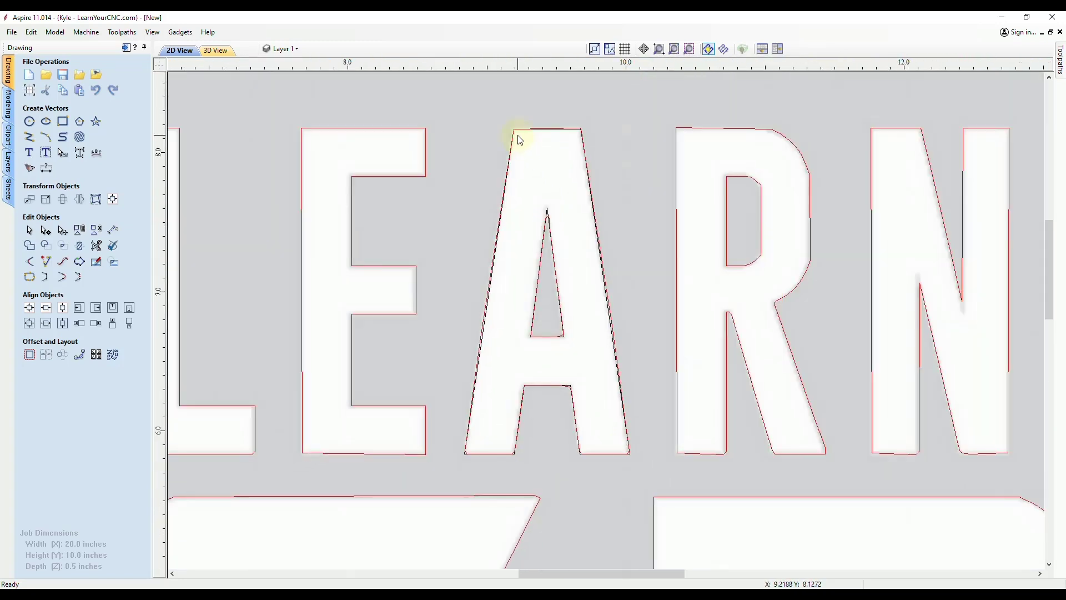
Change Layer 1's colour from red to black
left_click(282, 49)
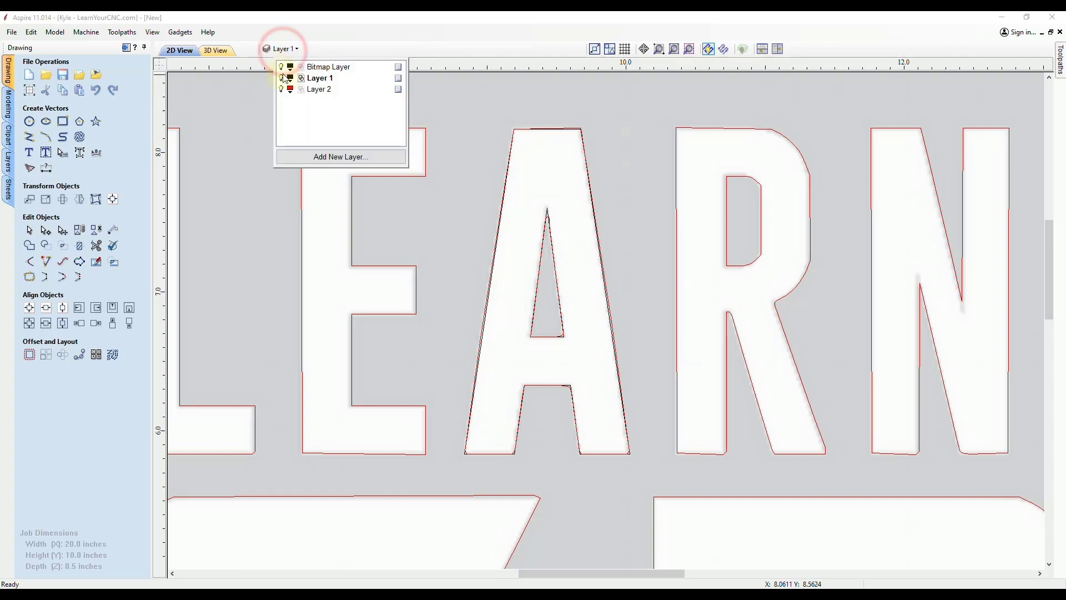
left_click(282, 79)
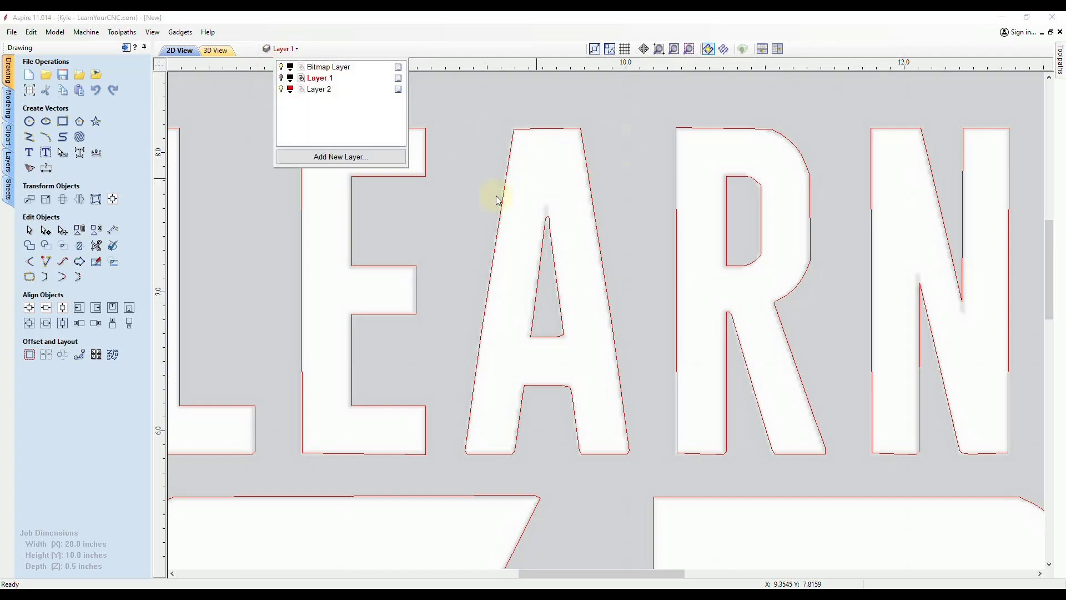
scroll(532, 221, "up", 1)
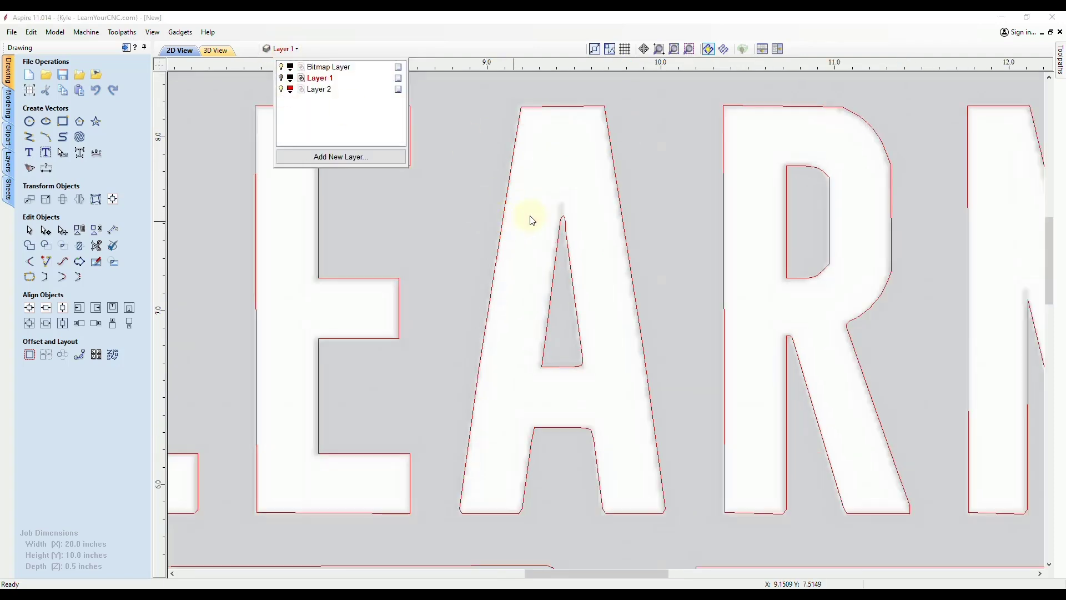
left_click(282, 82)
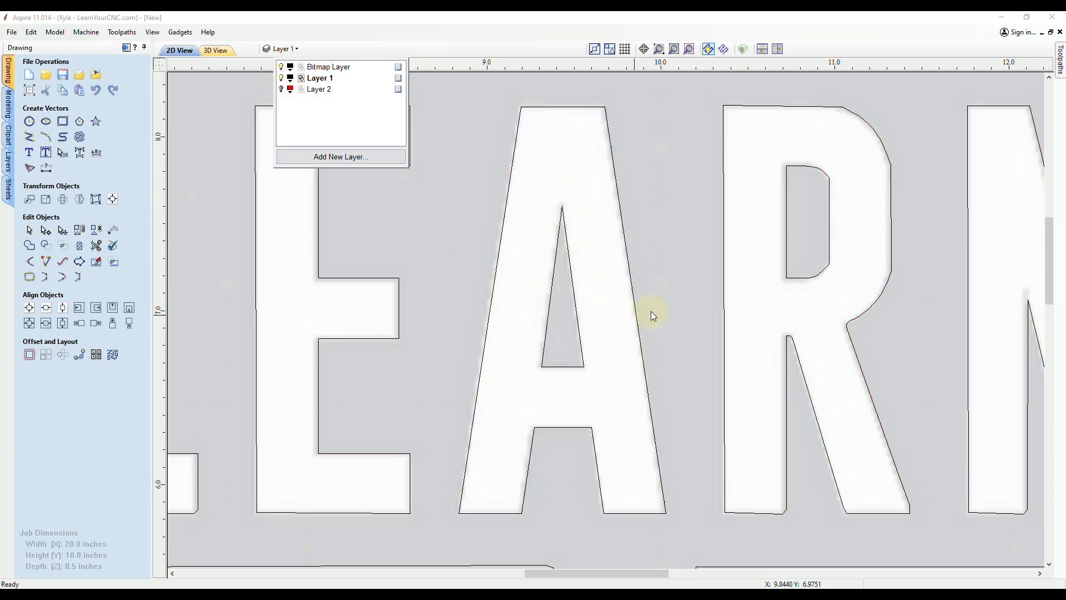
Select the R's outer outline and inner counter in node editing, and delete the extra upper-curve node
left_click(890, 158)
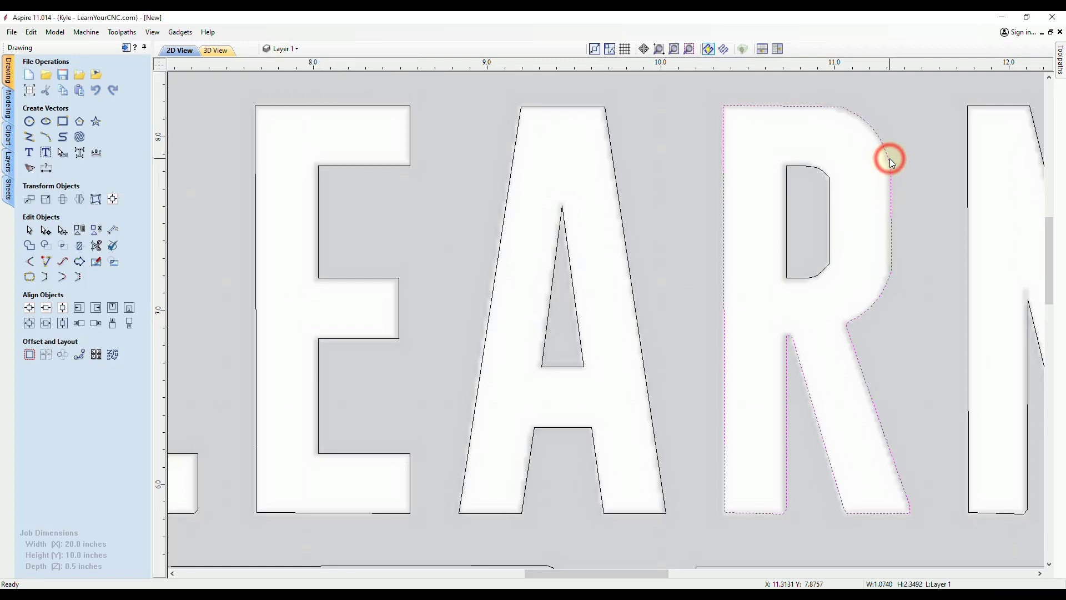
left_click(829, 178, "shift")
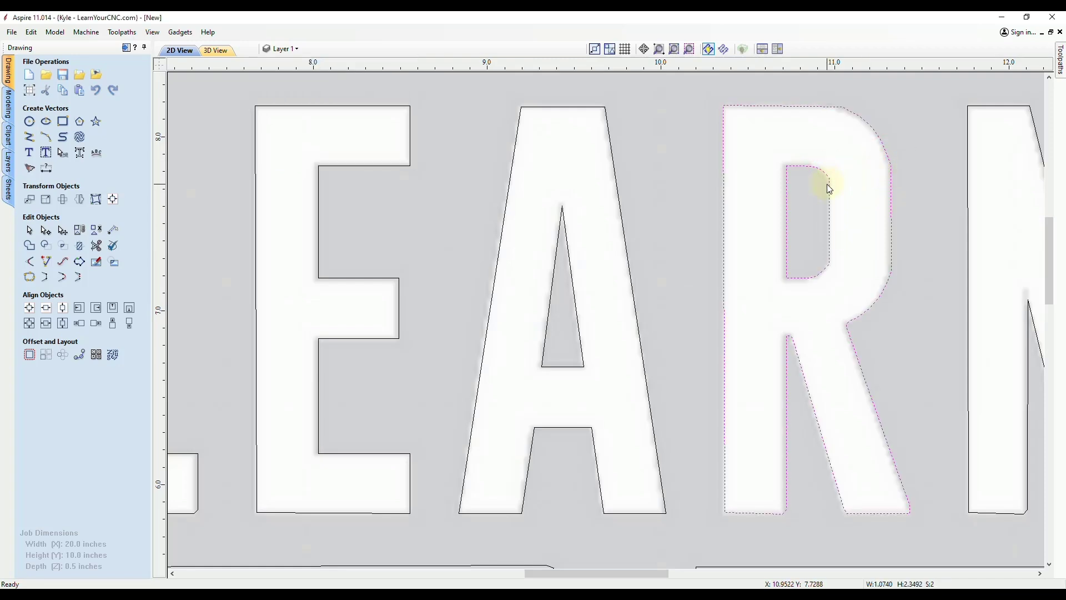
key("n")
middle_click_drag(833, 195, 721, 198)
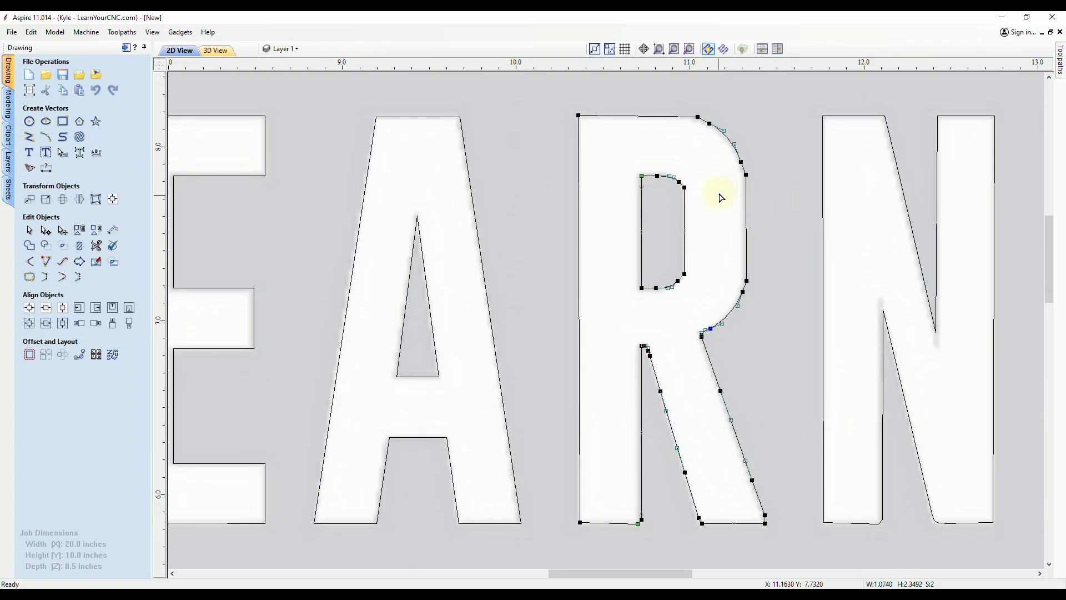
scroll(751, 136, "up", 4)
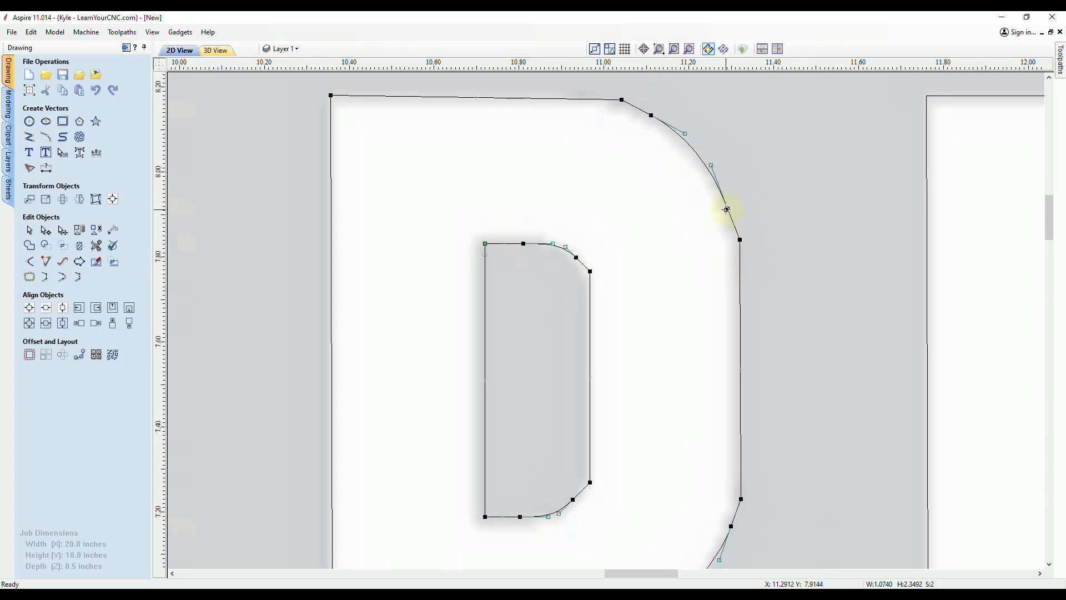
key("d")
key("d")
Reposition the corner nodes, bend the R's straight corner span into a curve, and convert it to an arc
left_click_drag(740, 240, 740, 270)
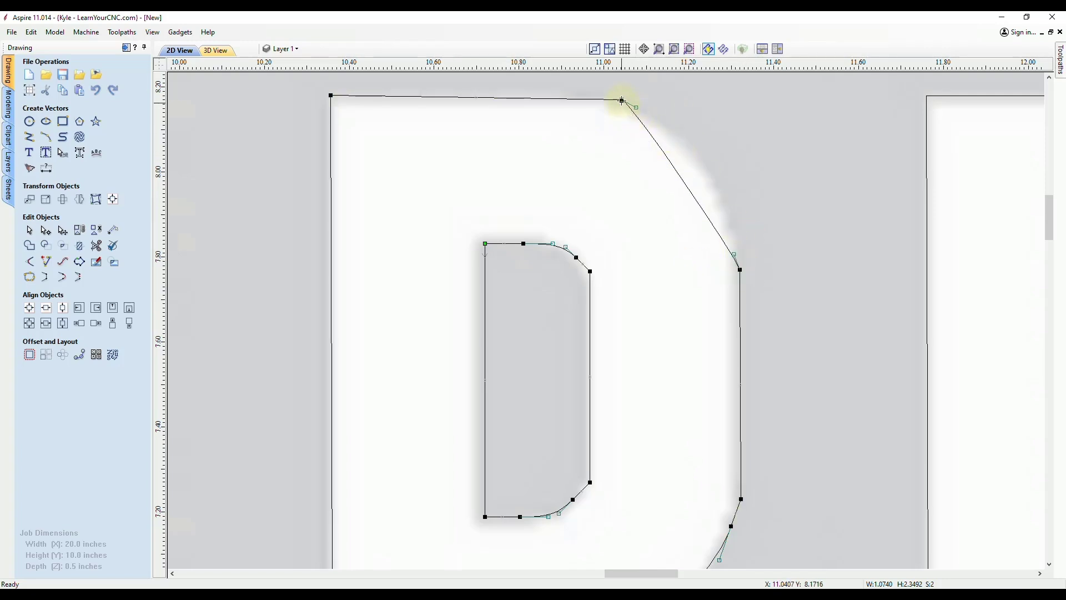
left_click_drag(622, 101, 578, 99)
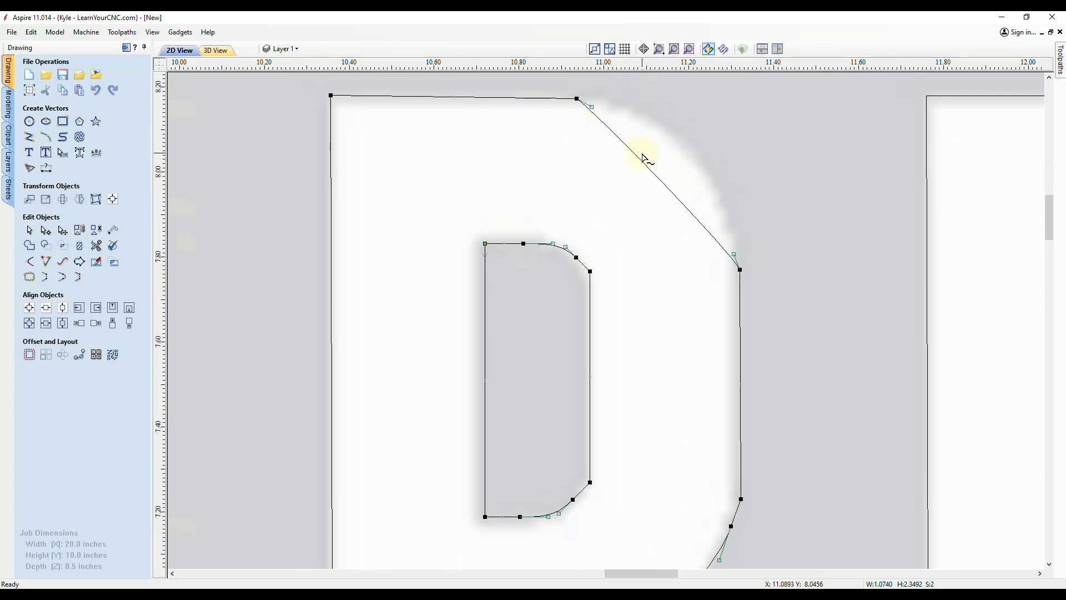
left_click(591, 106)
left_click_drag(644, 155, 662, 197)
left_click_drag(592, 107, 724, 100)
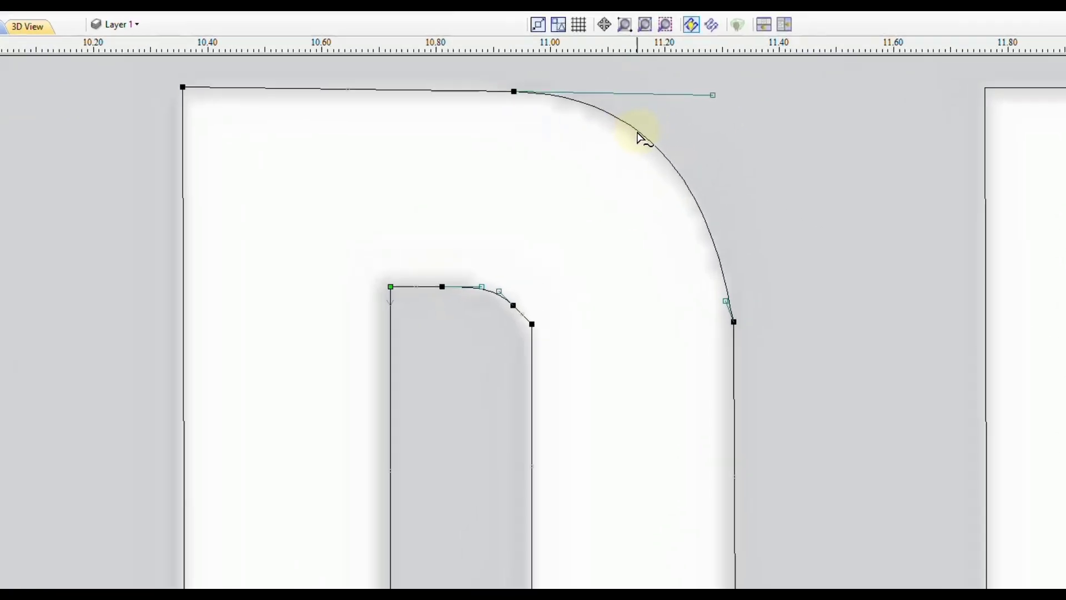
right_click(671, 129)
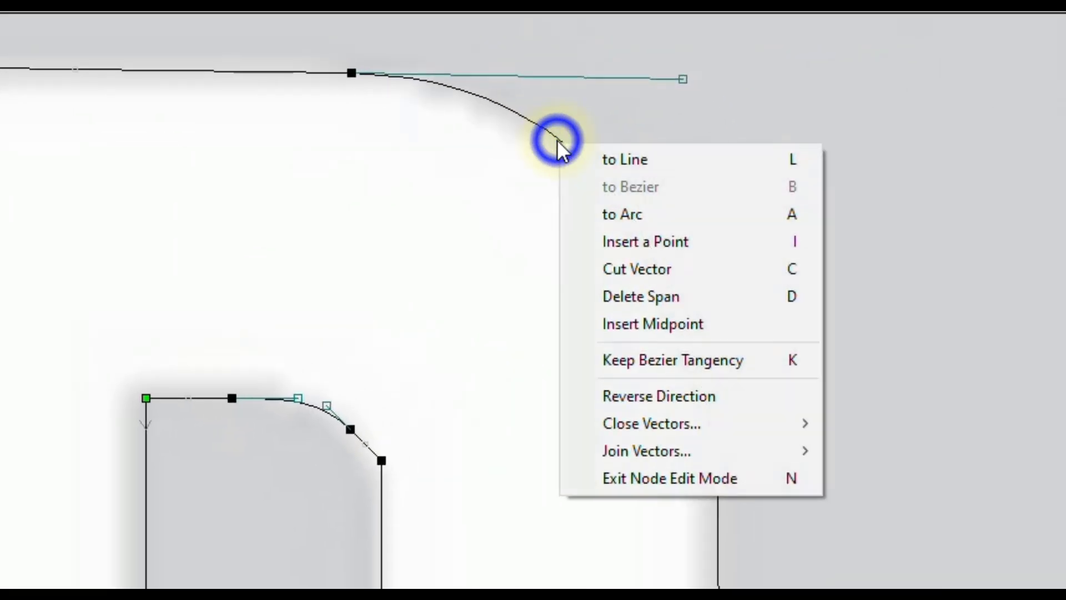
left_click(635, 221)
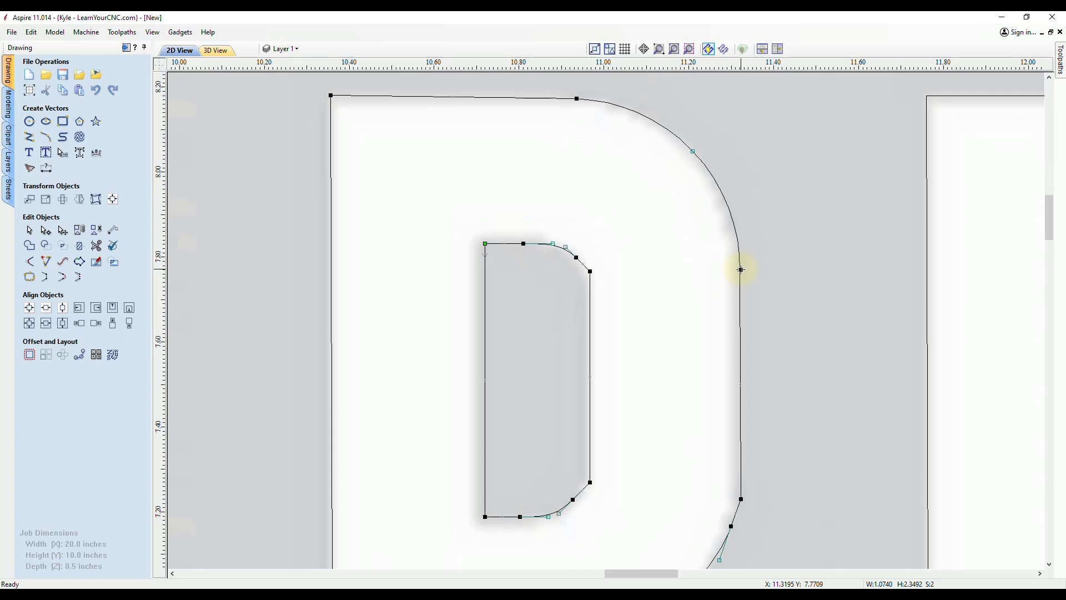
Adjust the arc's right and top end nodes to fit the traced outline, then finish node editing
left_click(716, 463)
left_click_drag(742, 288, 741, 286)
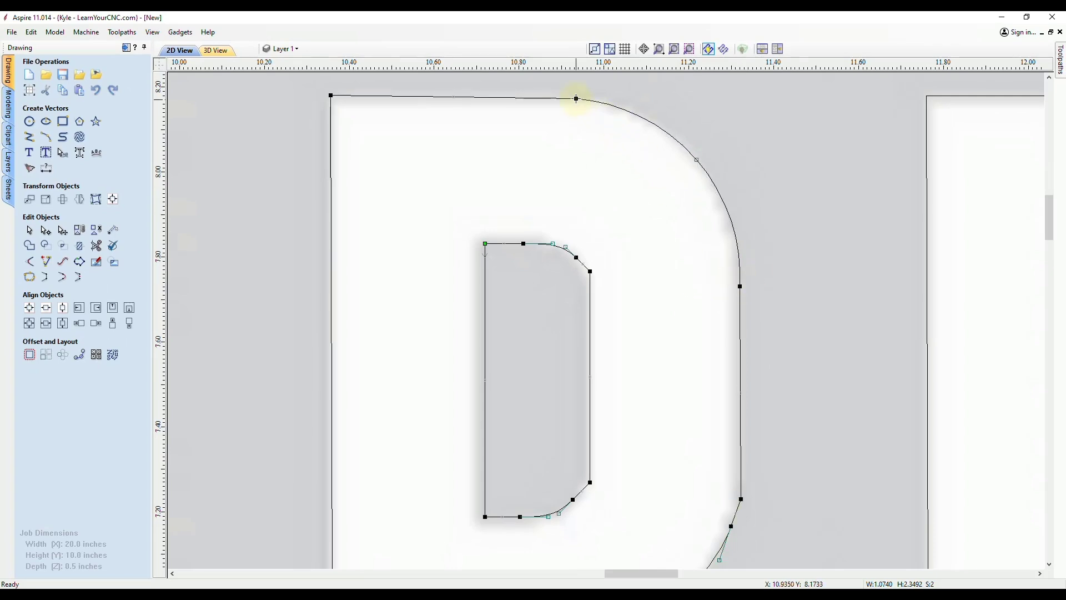
left_click_drag(576, 99, 554, 99)
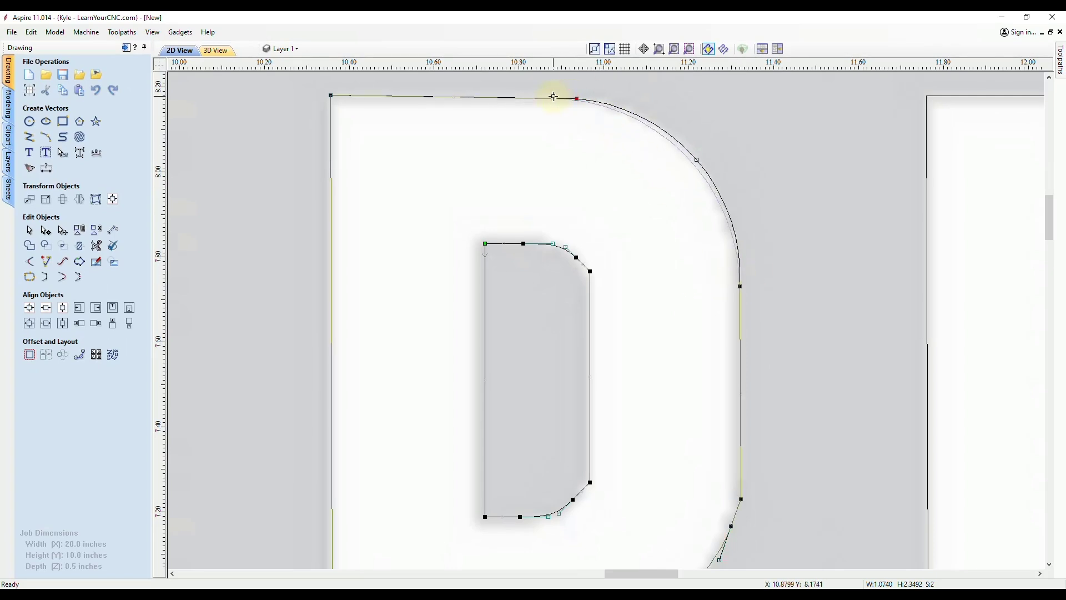
left_click(656, 133)
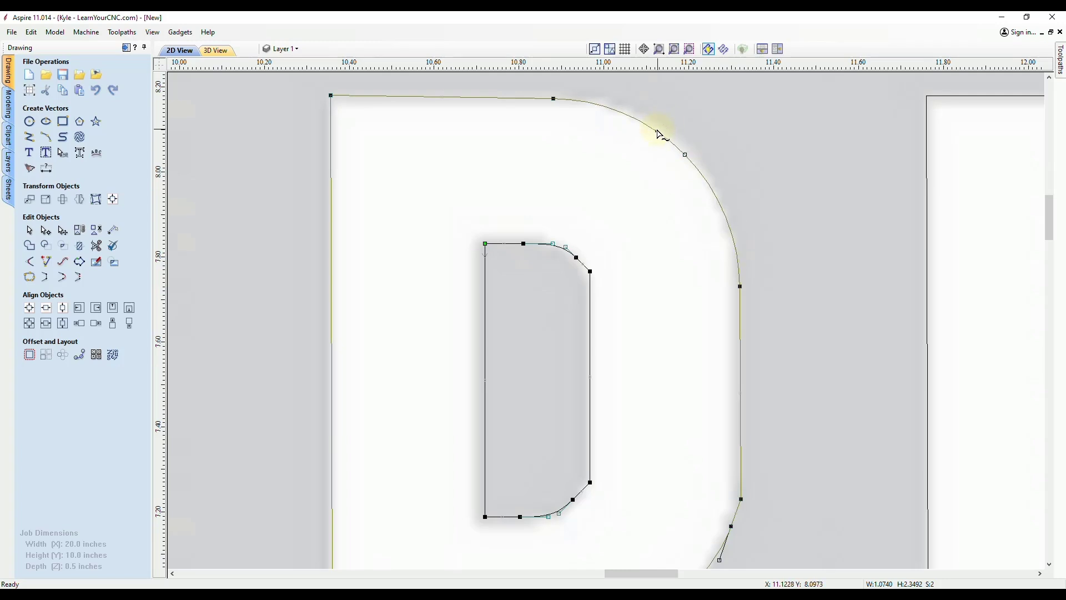
left_click_drag(553, 99, 572, 100)
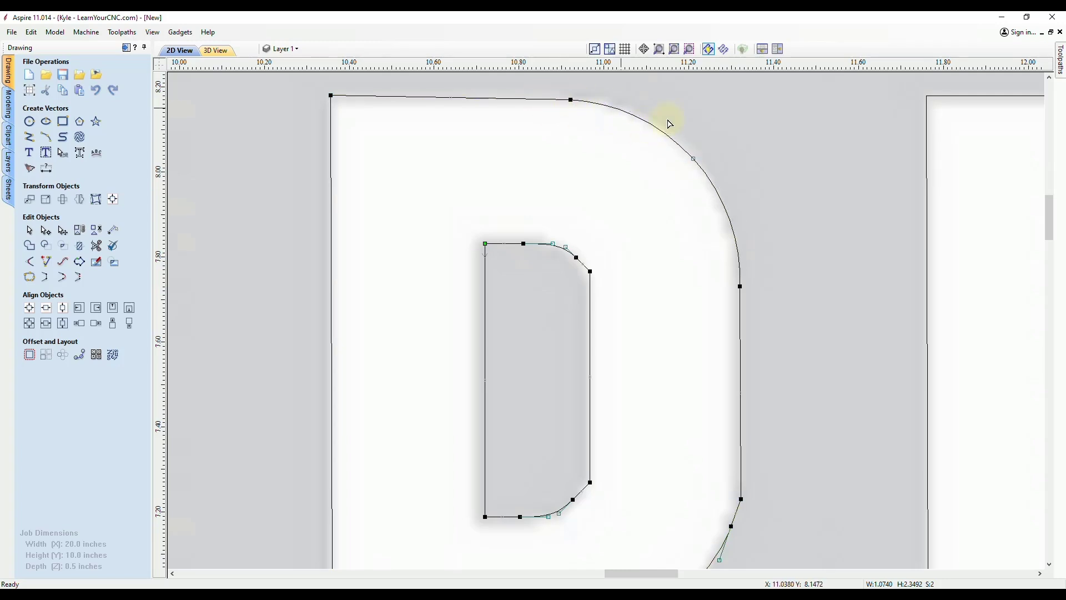
left_click(747, 118)
Zoom to inspect the R's smoothed top-right curve, then select the R's outer outline
scroll(747, 122, "down", 2)
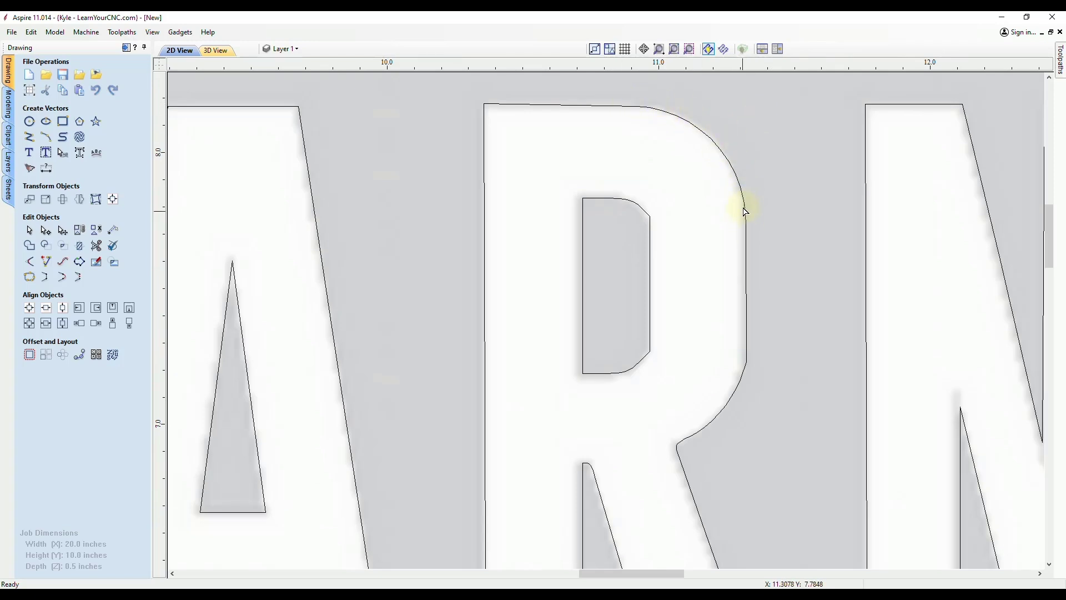
scroll(759, 249, "up", 3)
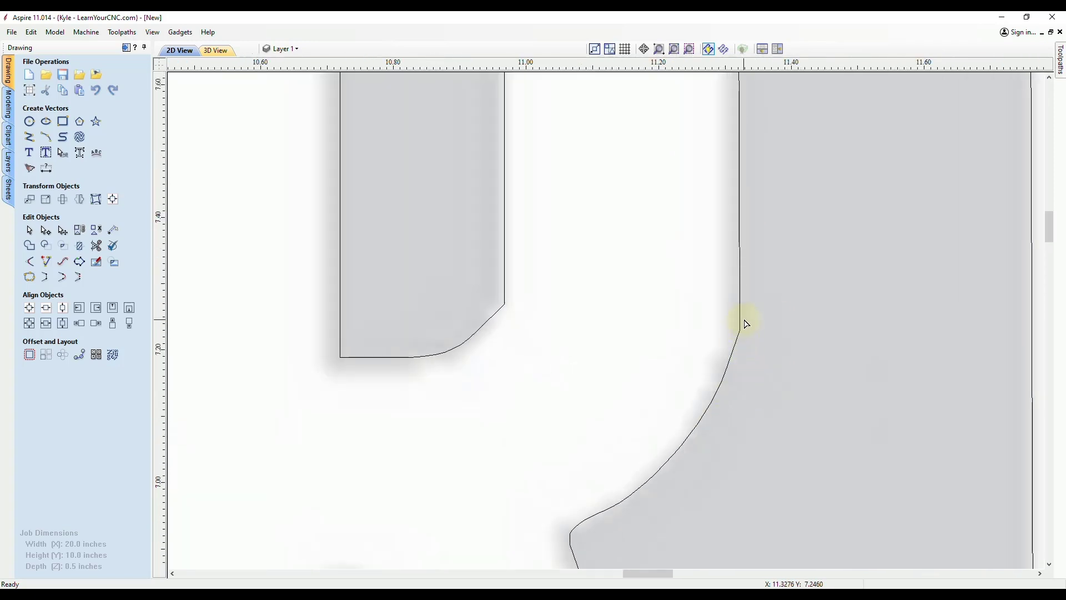
scroll(800, 457, "down", 3)
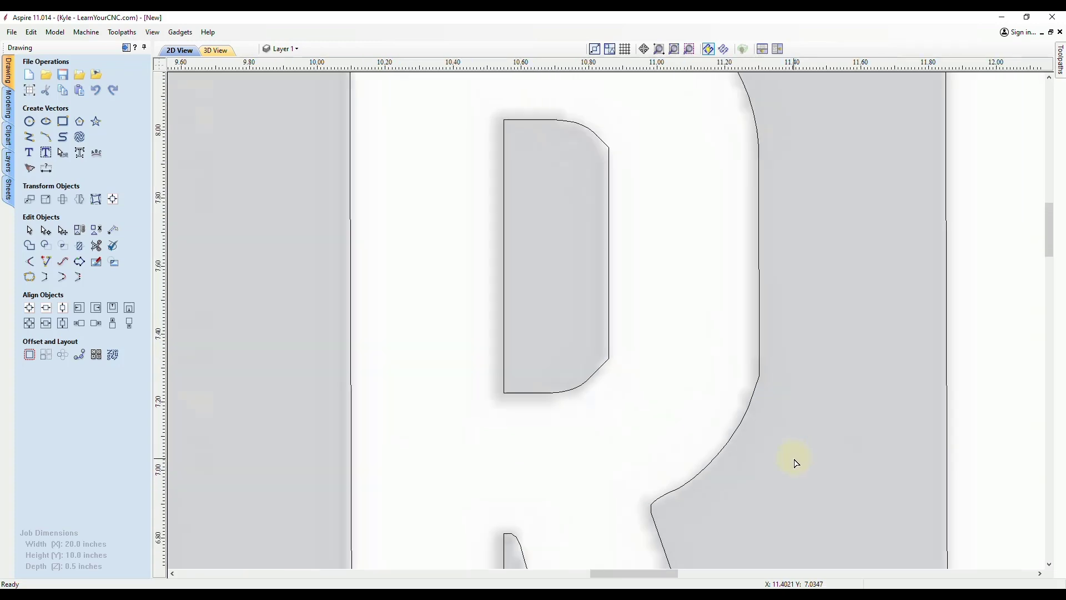
scroll(731, 240, "up", 3)
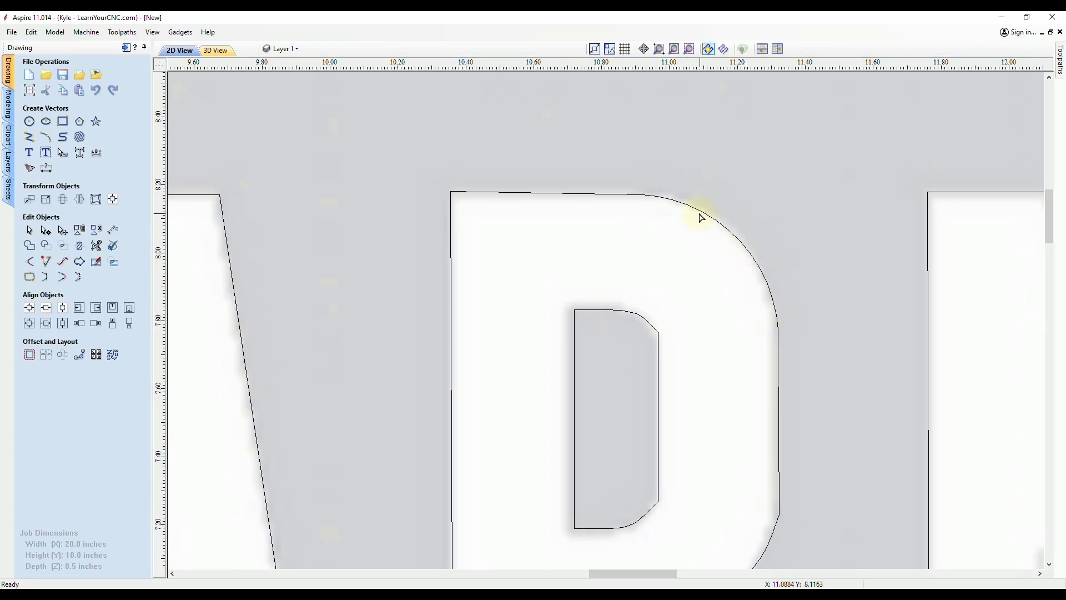
left_click(669, 199)
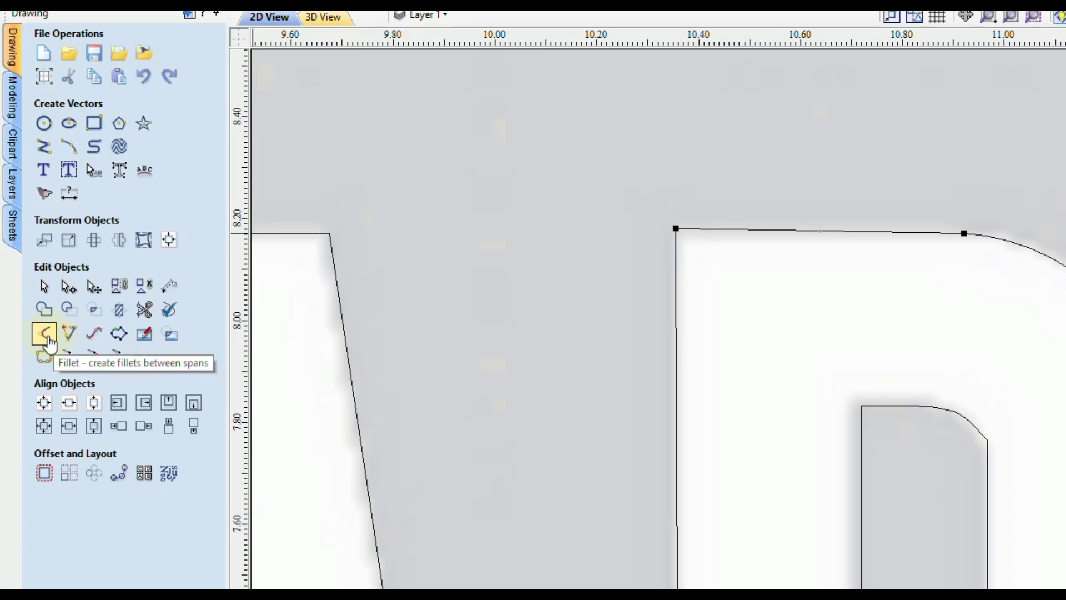
Open the fillet settings with a 0.75-inch radius for the R's corner, then show the Edit menu
left_click(47, 336)
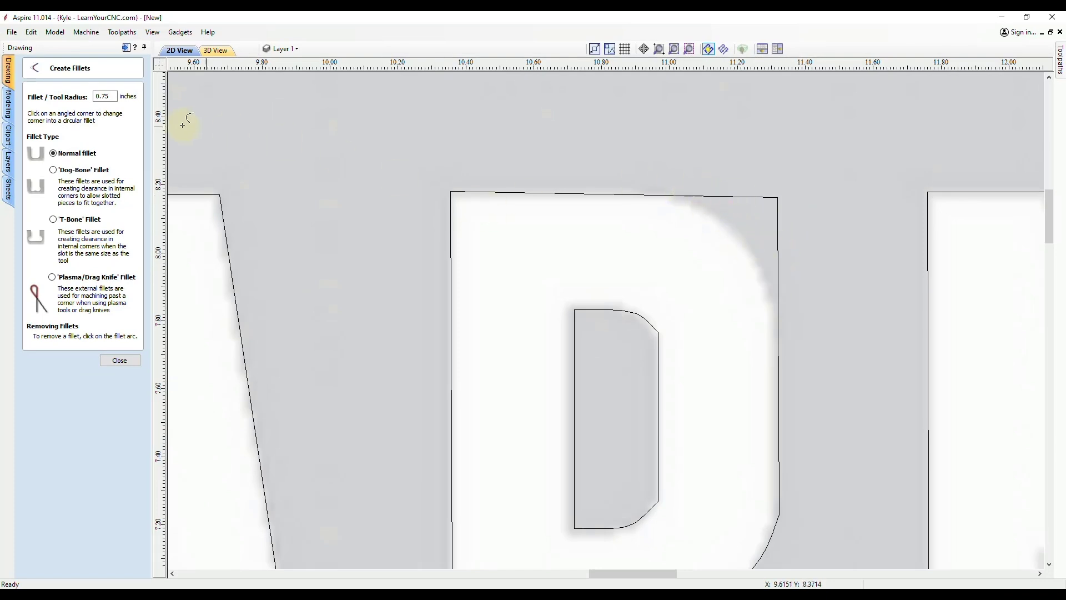
left_click(32, 32)
Undo the fillet change to restore the R's rounded corner, close Create Fillets, and zoom out
left_click(38, 41)
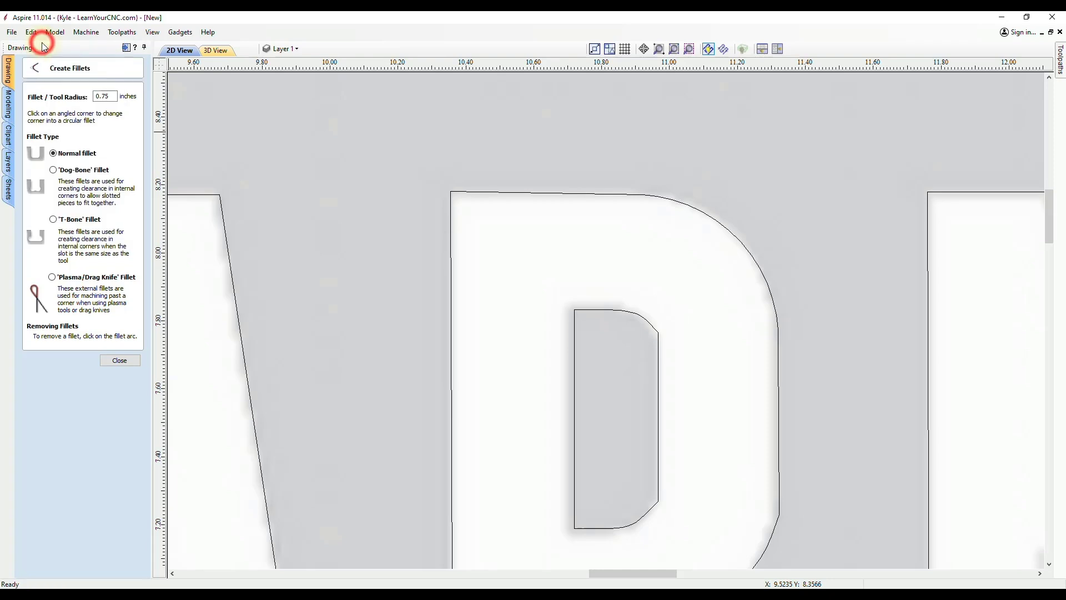
left_click(112, 362)
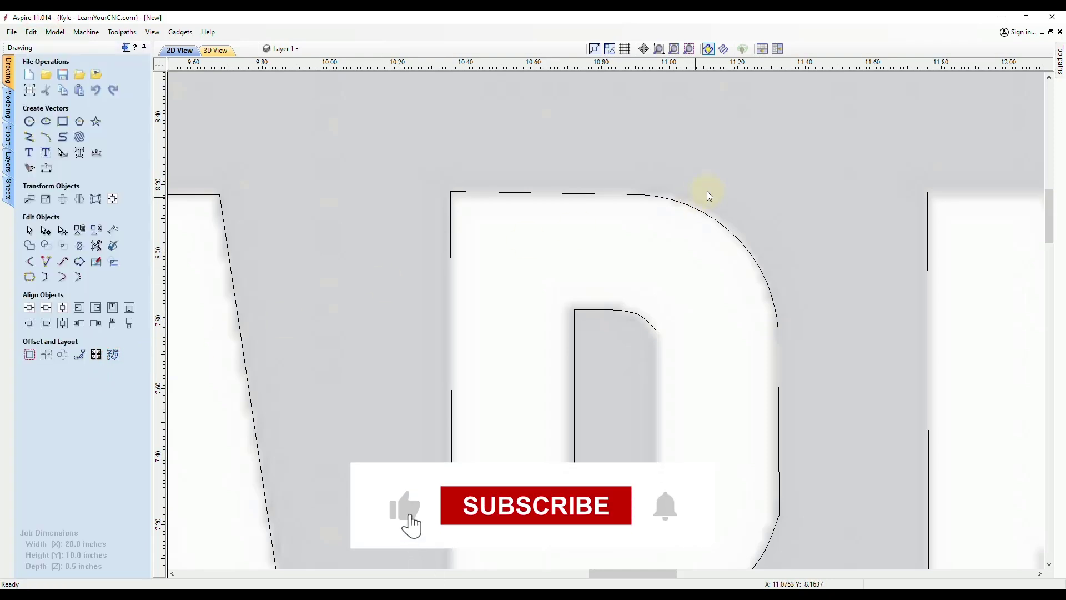
scroll(776, 165, "down", 3)
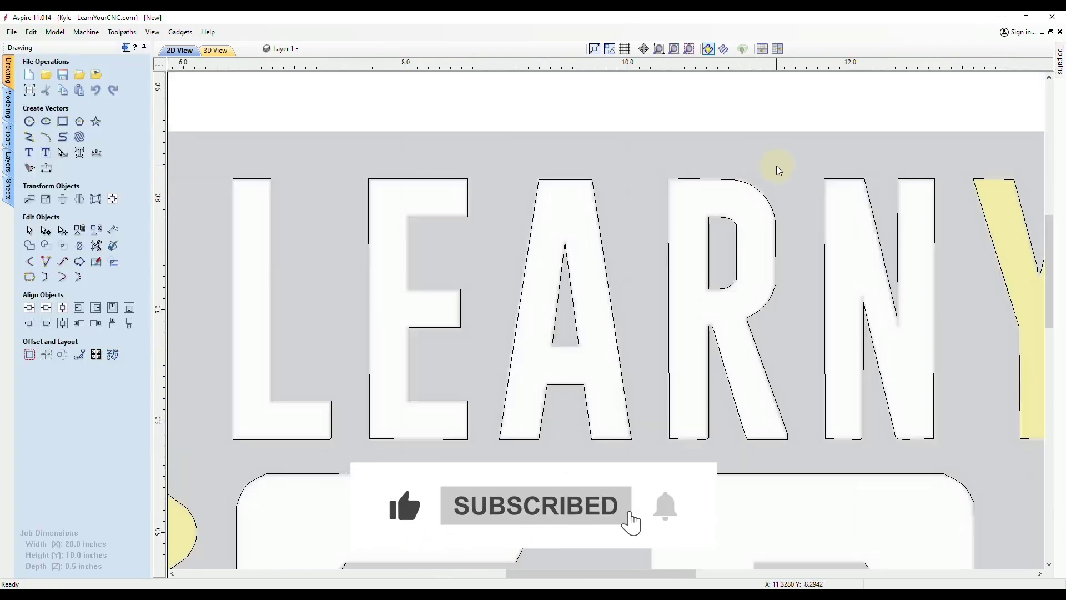